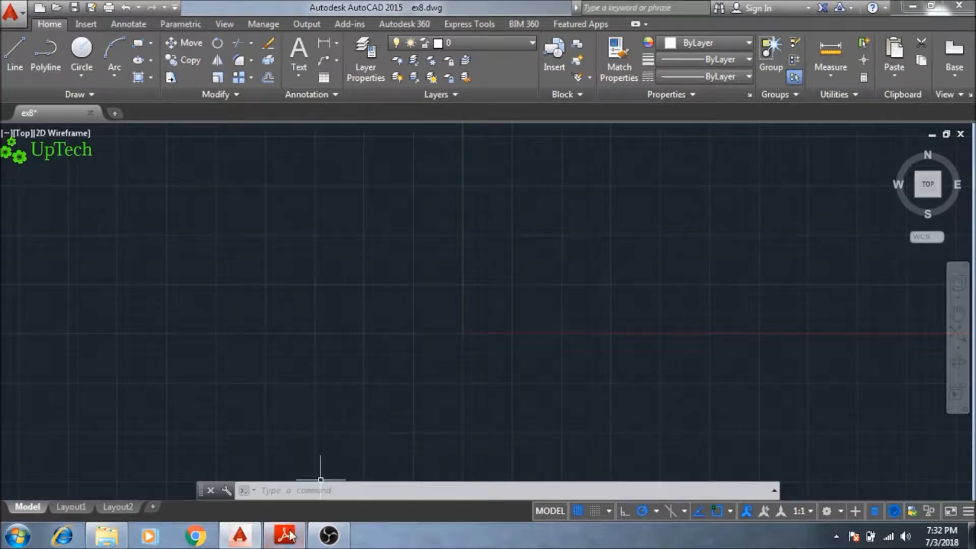
# - Switch to Adobe Reader and look through the uptech exercise book PDF for the dimensioned Upright drawing
pyautogui.click(302, 521)
pyautogui.scroll(-5, 465, 345)
pyautogui.scroll(8, 465, 345)
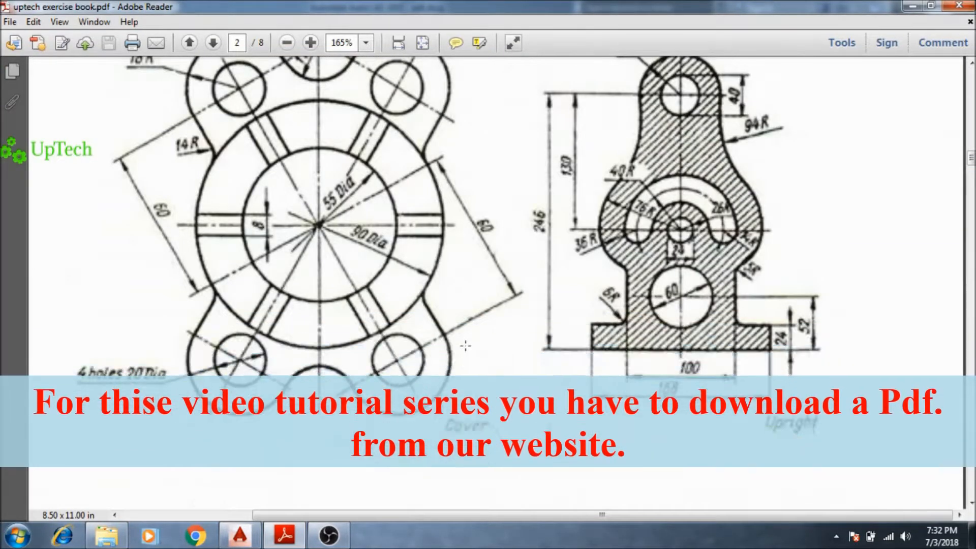
pyautogui.scroll(-4, 465, 345)
pyautogui.scroll(10, 464, 349)
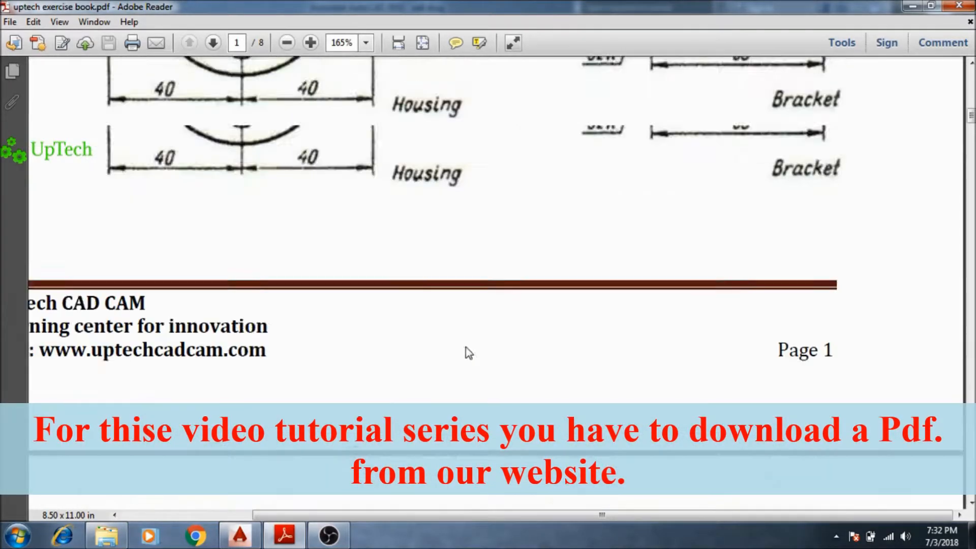
pyautogui.scroll(8, 465, 346)
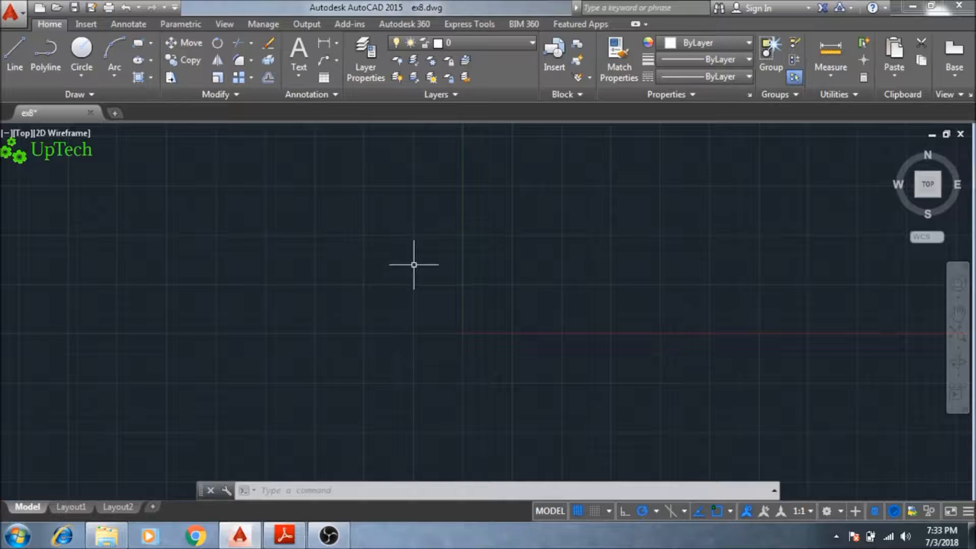
# - Set the model space limits with the lower left corner at 0,0 and the upper right corner at 300,300
pyautogui.write('limit')
pyautogui.press('Return')
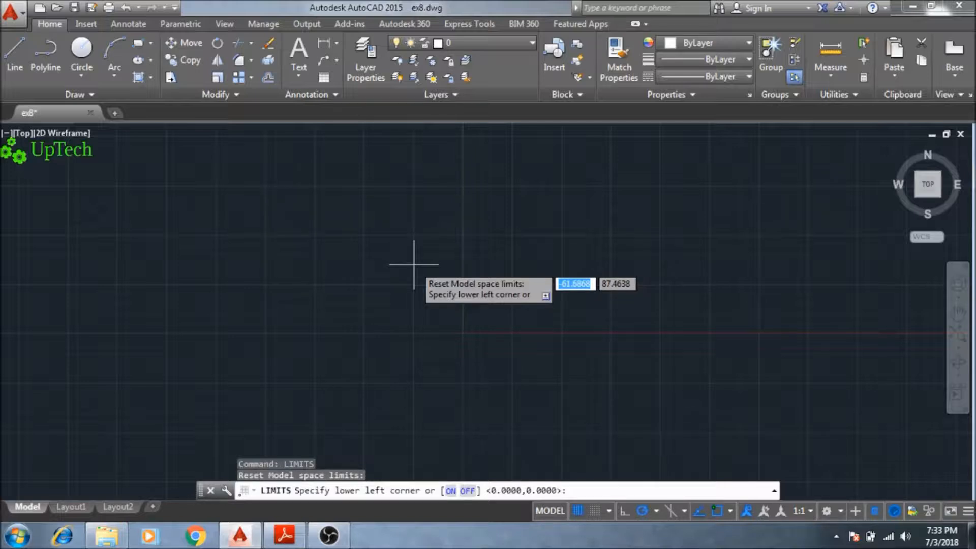
pyautogui.write('0')
pyautogui.press('Tab')
pyautogui.write('0')
pyautogui.press('Return')
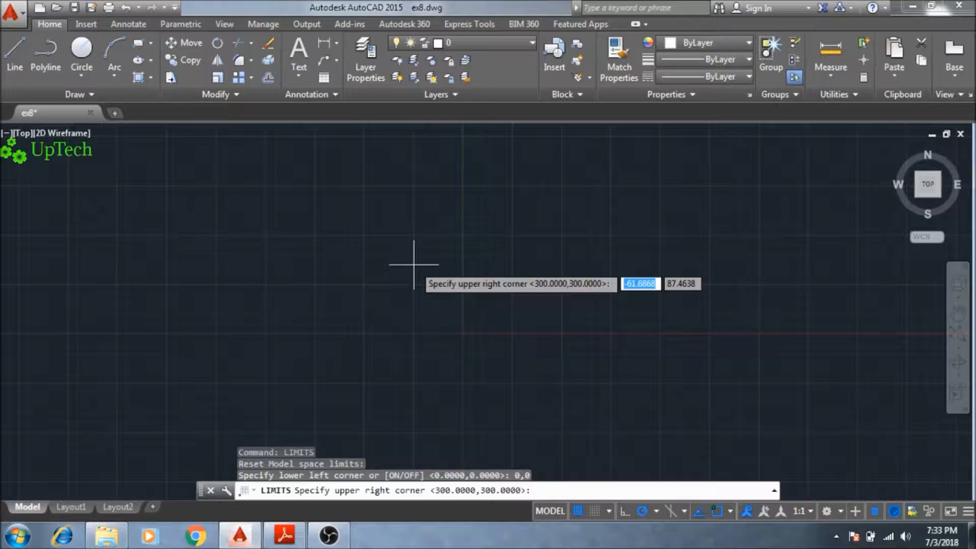
pyautogui.write('300')
pyautogui.press('Tab')
pyautogui.write('300')
pyautogui.press('Return')
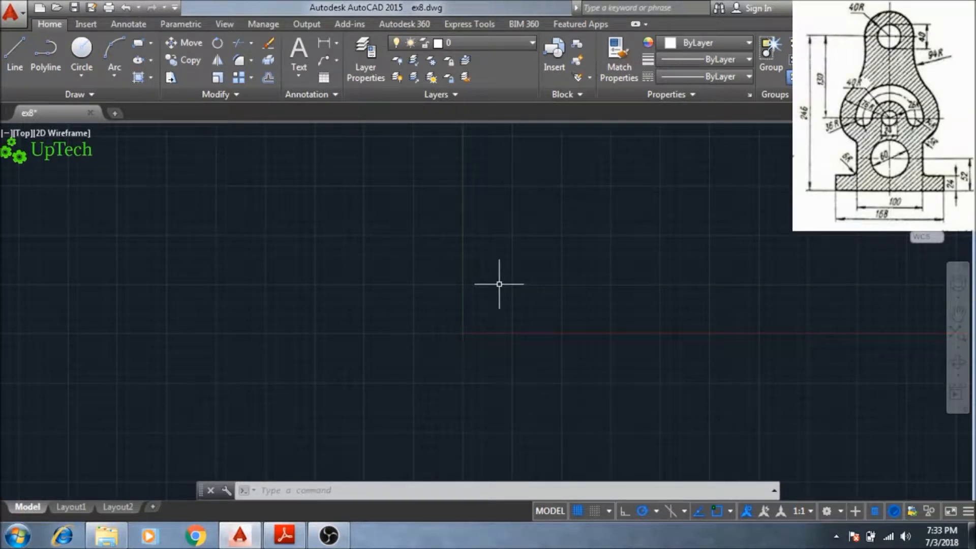
# - Draw a circle of radius 30 centred at the origin 0,0
pyautogui.write('c')
pyautogui.press('Return')
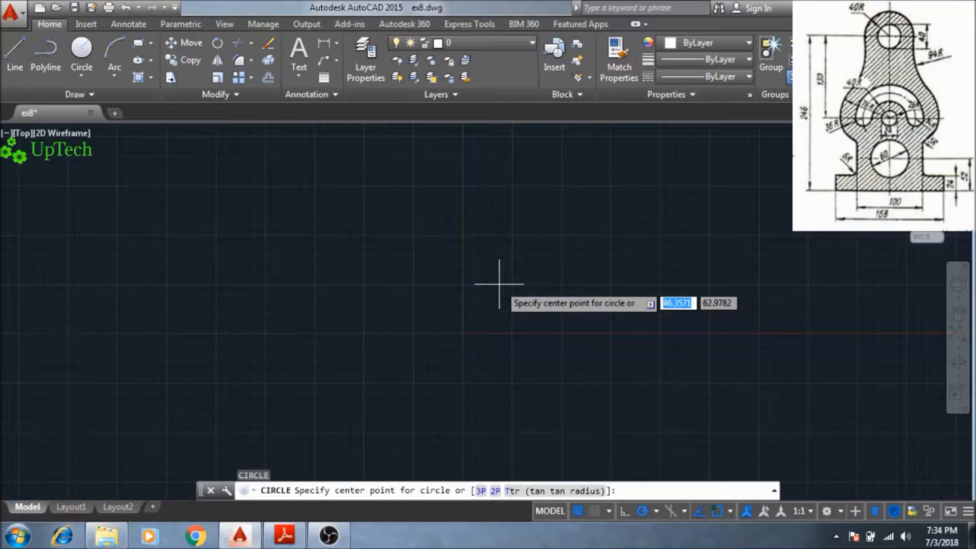
pyautogui.write('0')
pyautogui.press('Tab')
pyautogui.write('0')
pyautogui.press('Return')
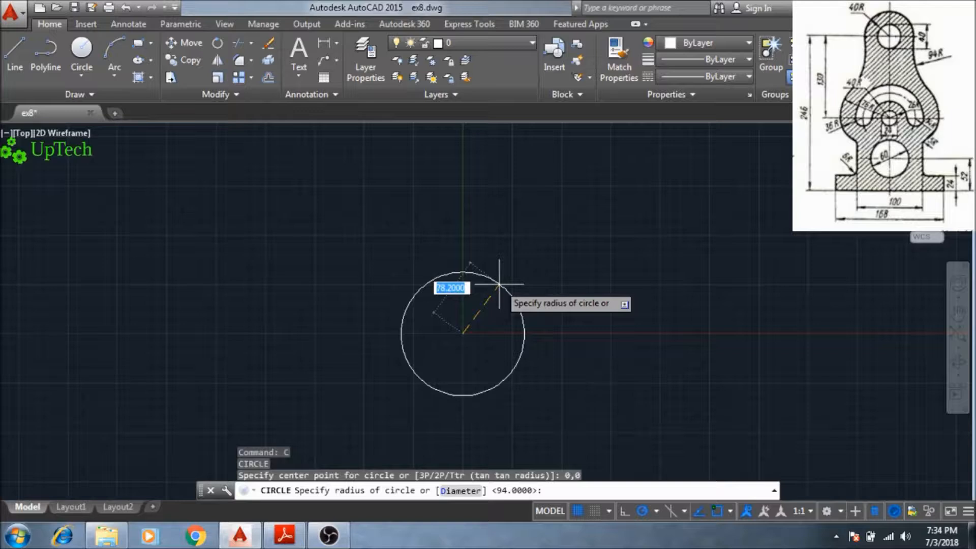
pyautogui.write('30')
pyautogui.press('Return')
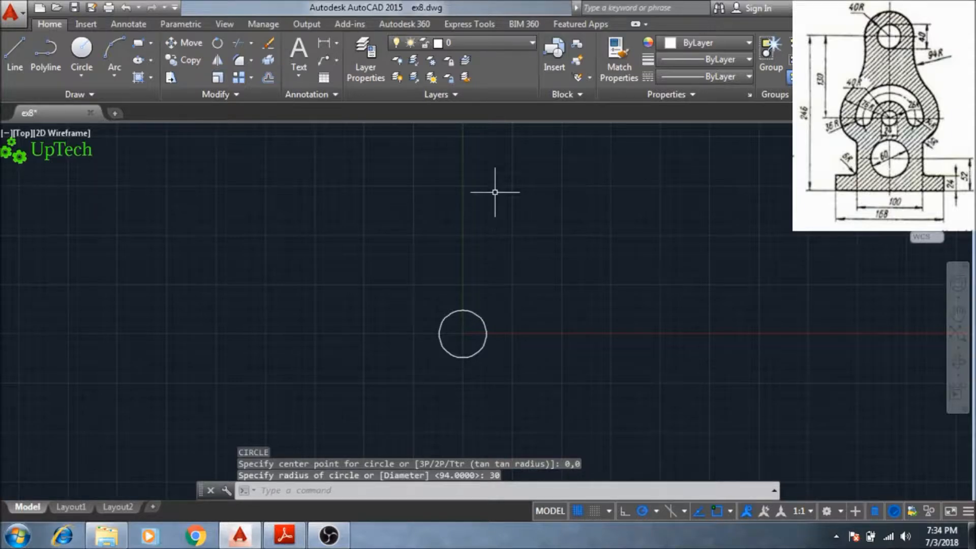
# - Make center layer current and draw a vertical centerline through the circle's centre, extending well above it and a short way below
pyautogui.click(480, 42)
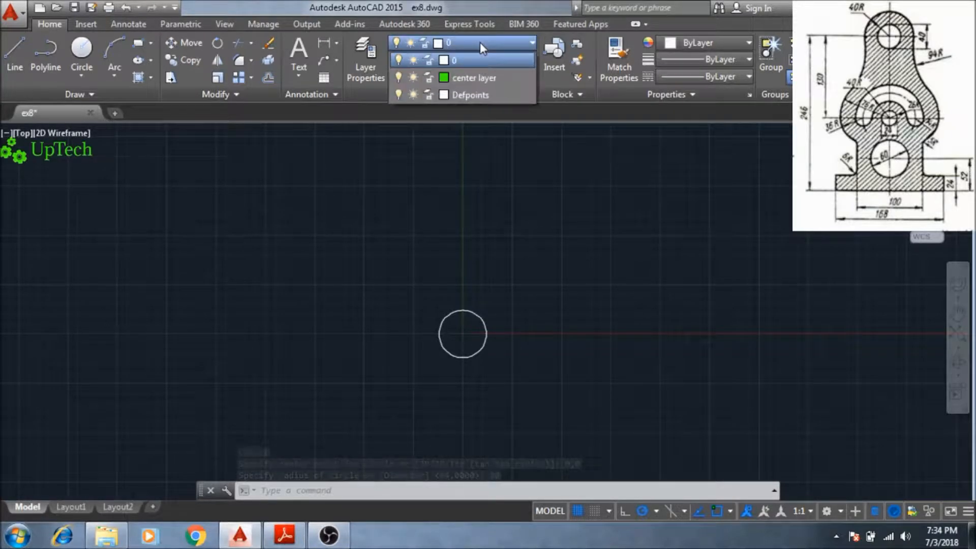
pyautogui.click(478, 79)
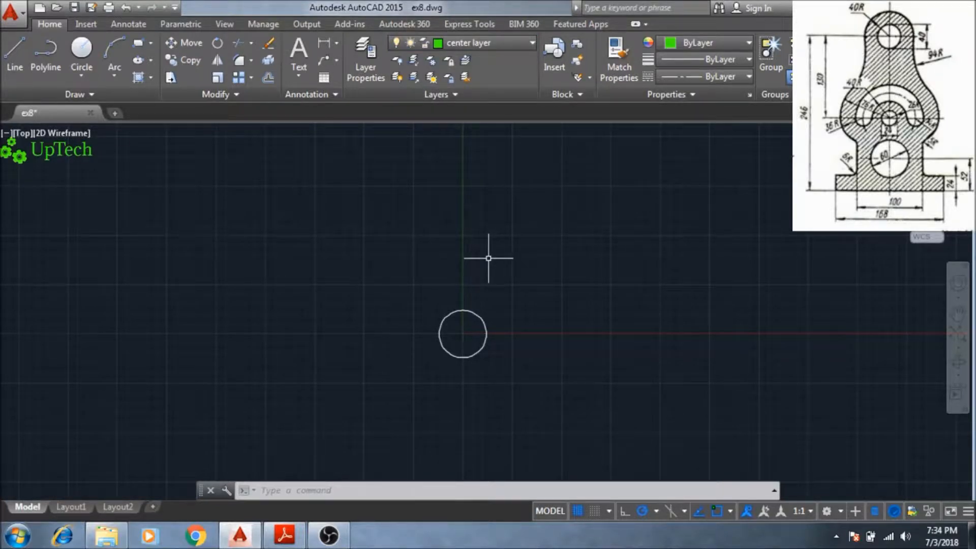
pyautogui.write('l')
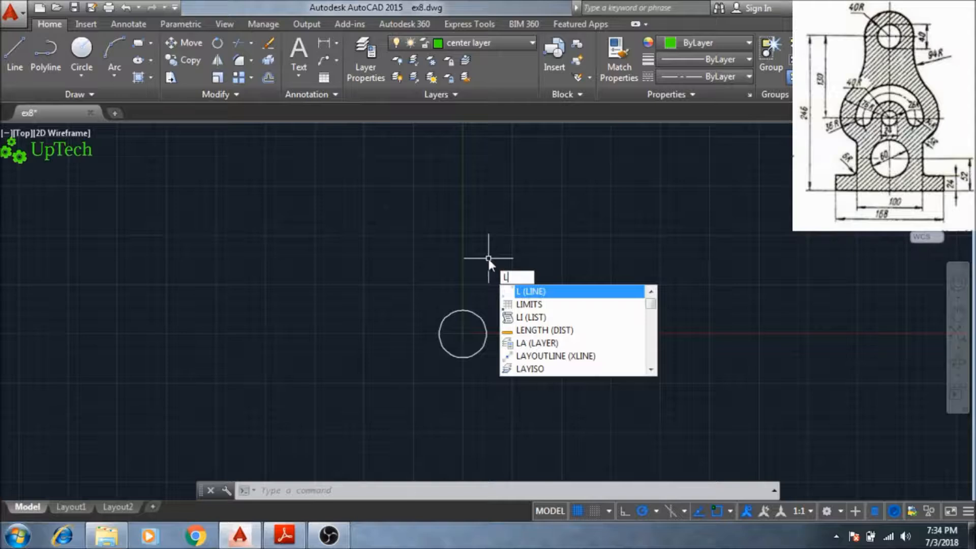
pyautogui.press('Return')
pyautogui.moveTo(462, 334)
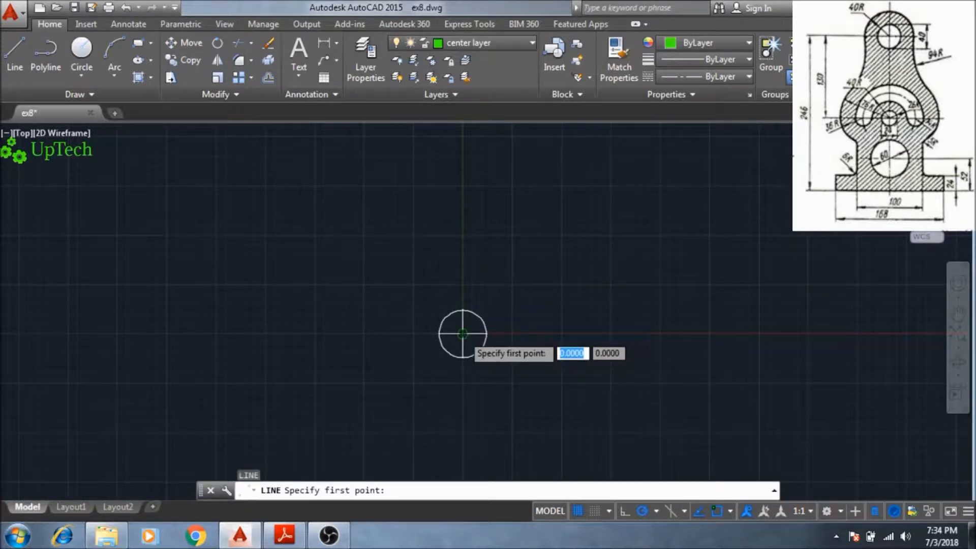
pyautogui.click(462, 426)
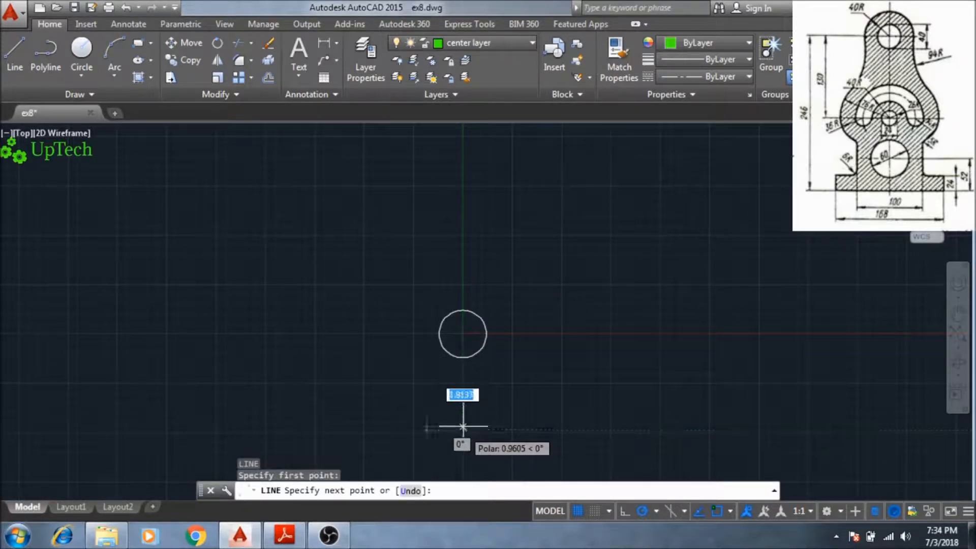
pyautogui.click(462, 134)
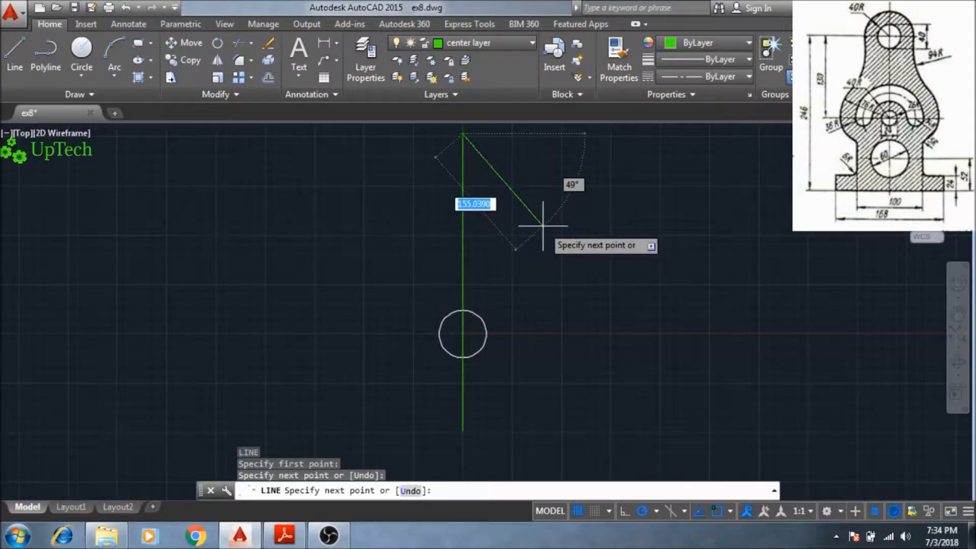
pyautogui.press('Escape')
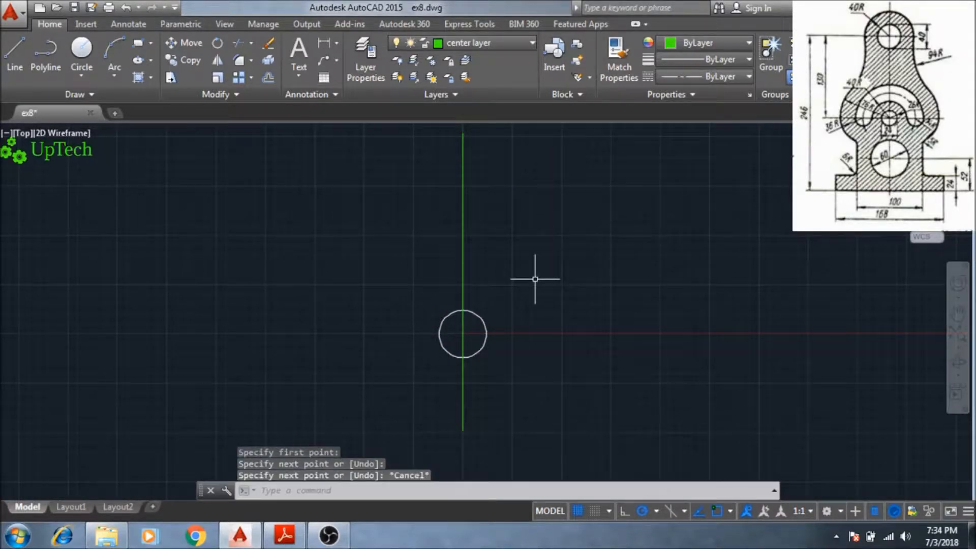
# - Draw a horizontal centerline through the circle's centre, extending equally far past both sides of the circle
pyautogui.write('l')
pyautogui.press('Return')
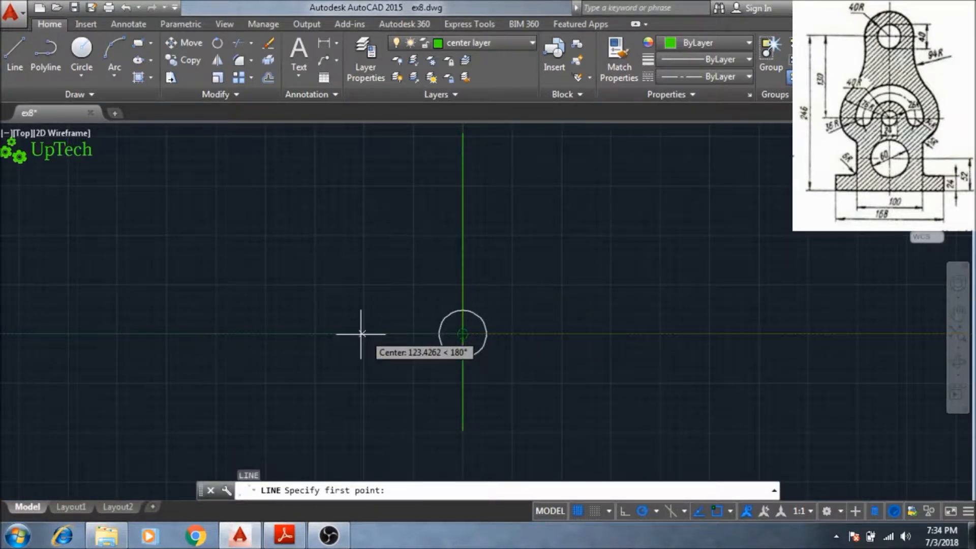
pyautogui.click(329, 333)
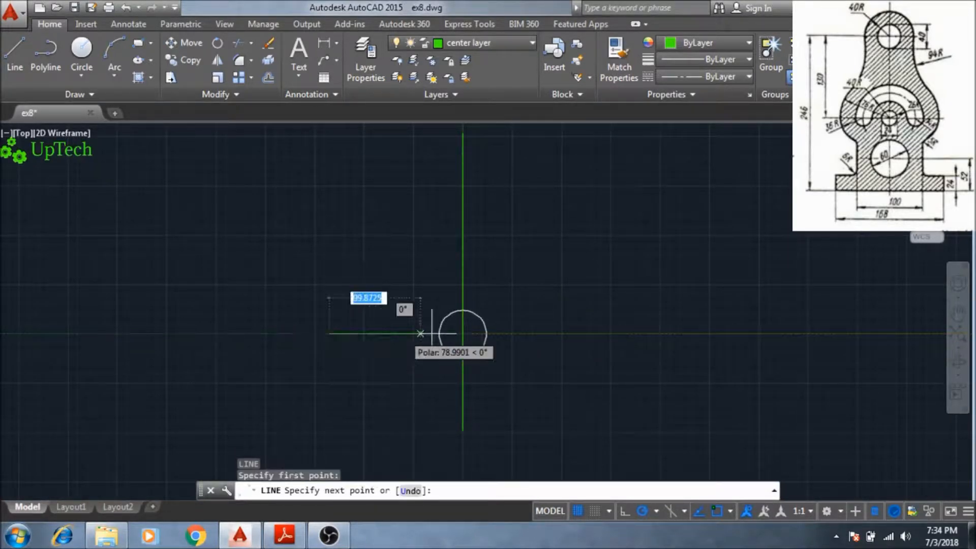
pyautogui.click(596, 333)
pyautogui.press('Escape')
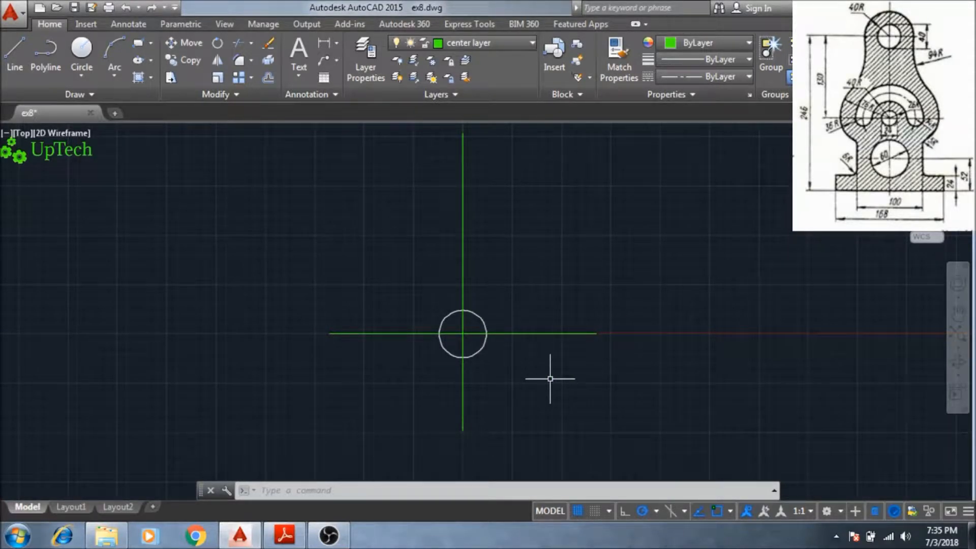
# - Offset the circle's horizontal centerline upward by 194
pyautogui.write('O')
pyautogui.press('Return')
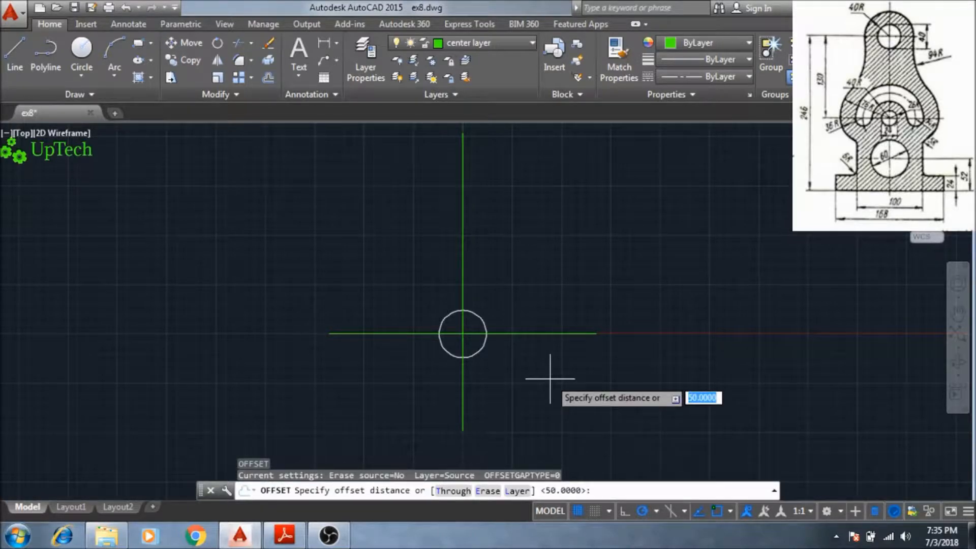
pyautogui.write('194')
pyautogui.press('Return')
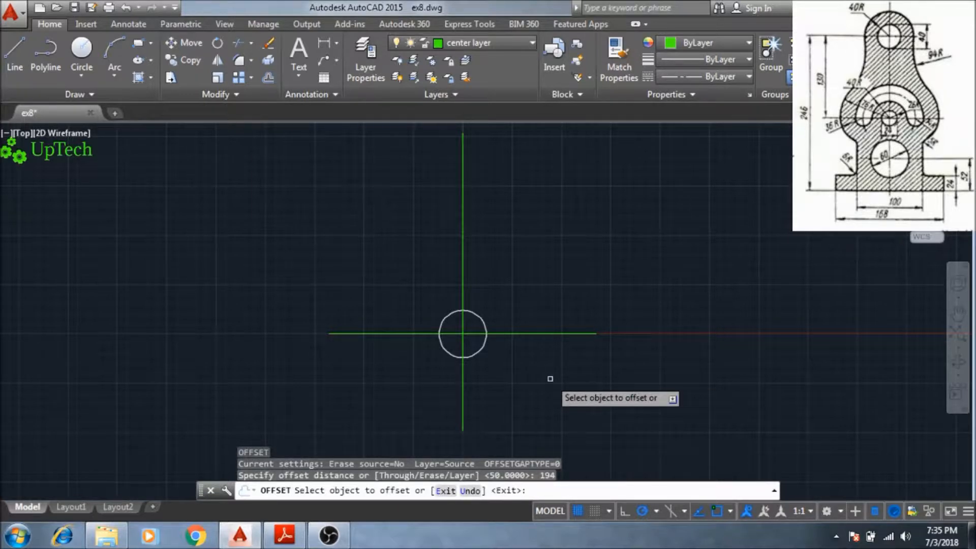
pyautogui.click(530, 333)
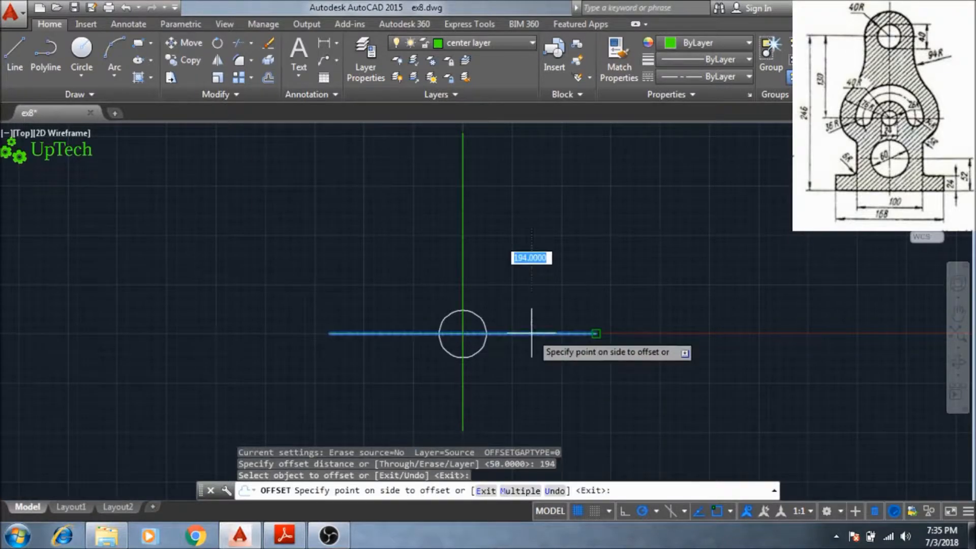
pyautogui.click(531, 218)
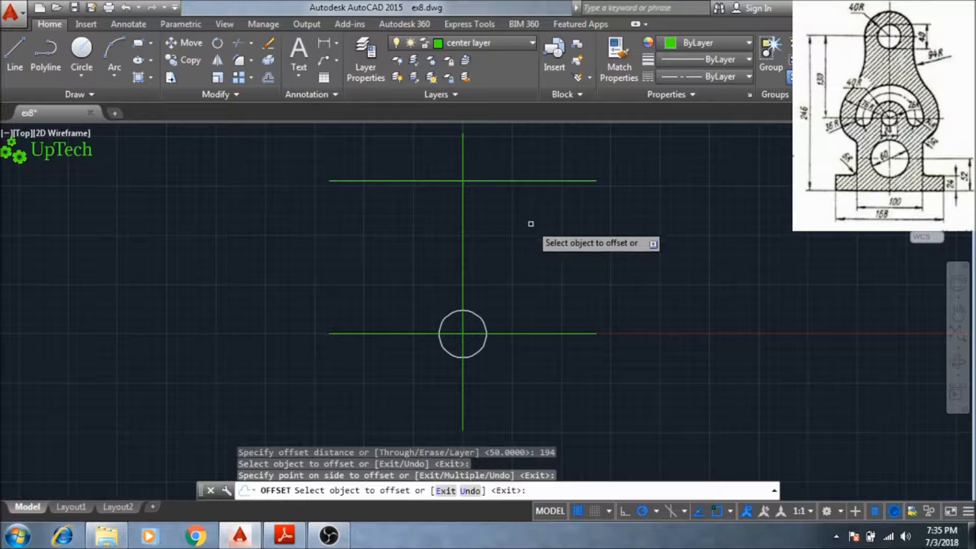
pyautogui.press('Escape')
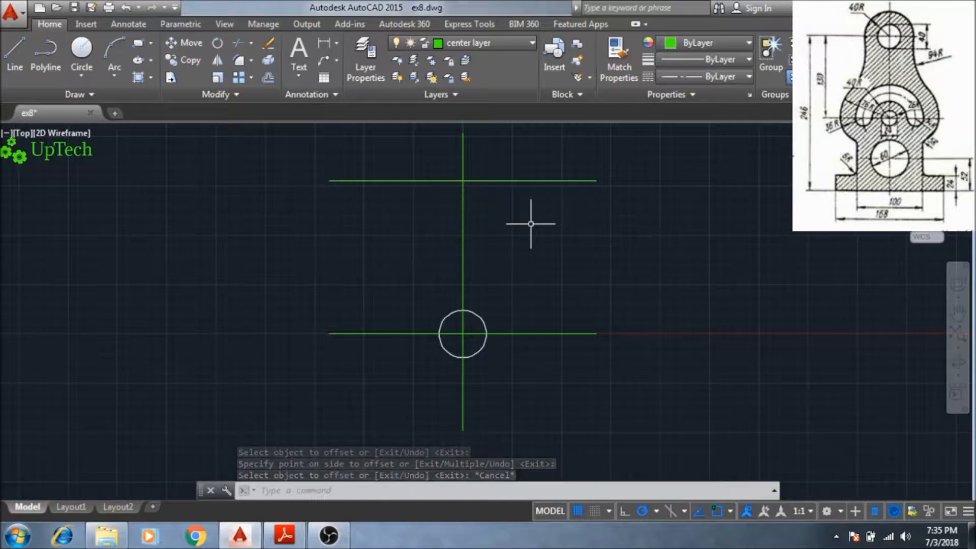
# - Offset the uppermost horizontal centerline downward by 130
pyautogui.press('Return')
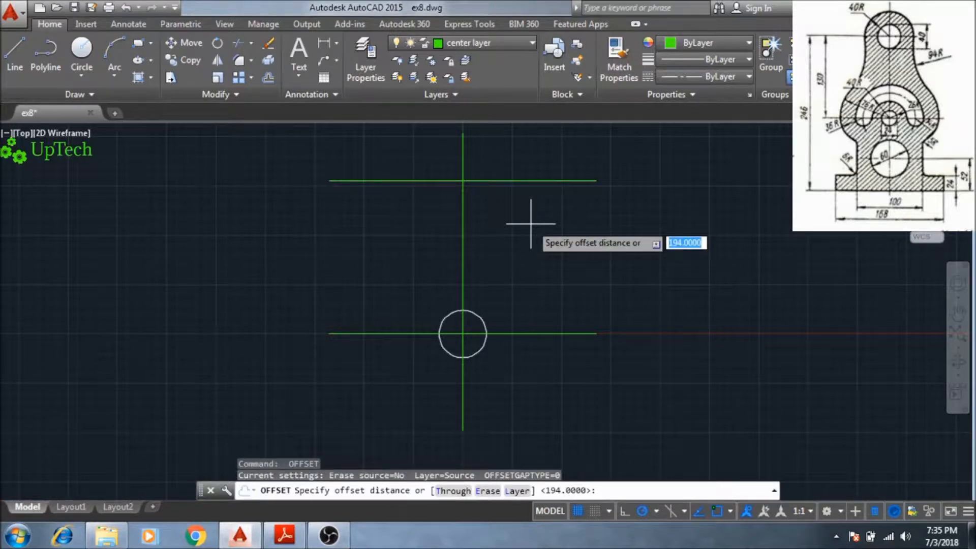
pyautogui.write('130')
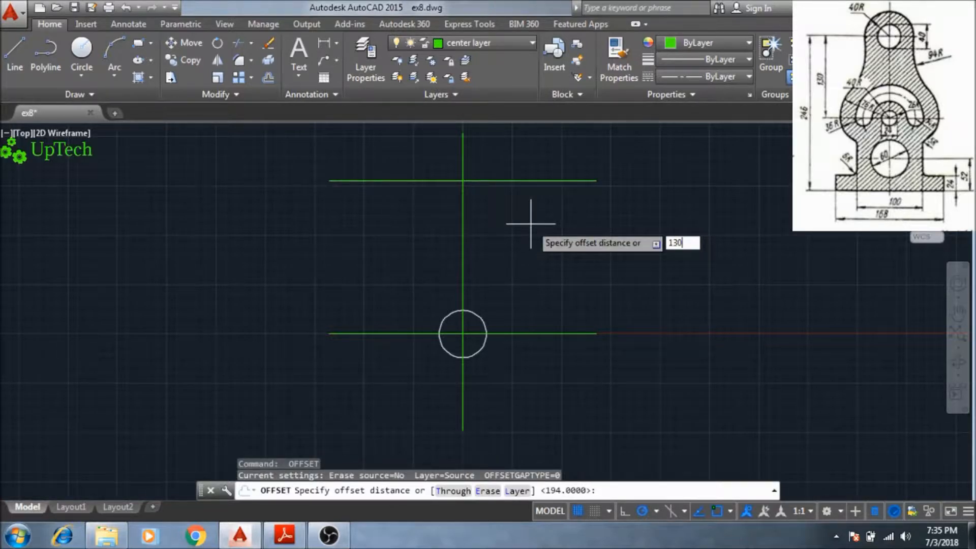
pyautogui.press('Return')
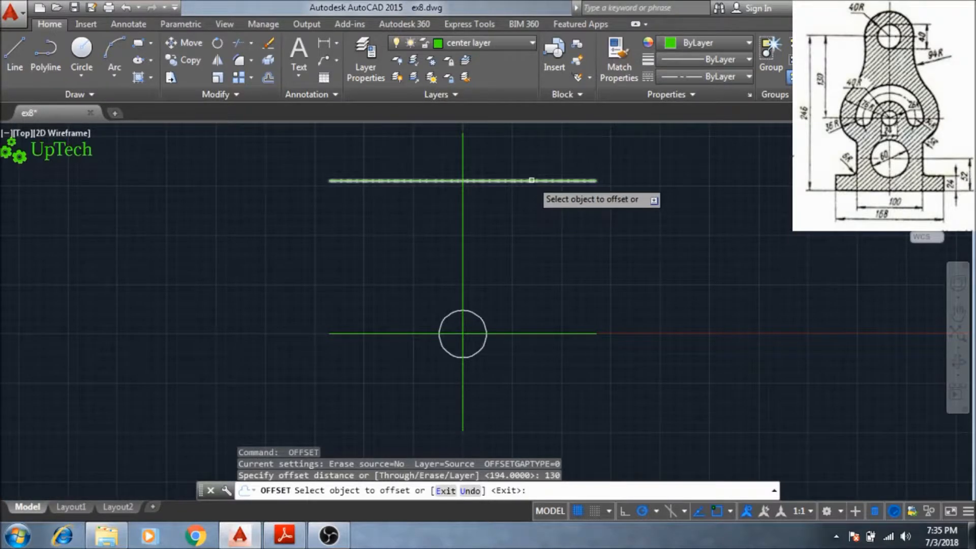
pyautogui.click(529, 180)
pyautogui.click(528, 259)
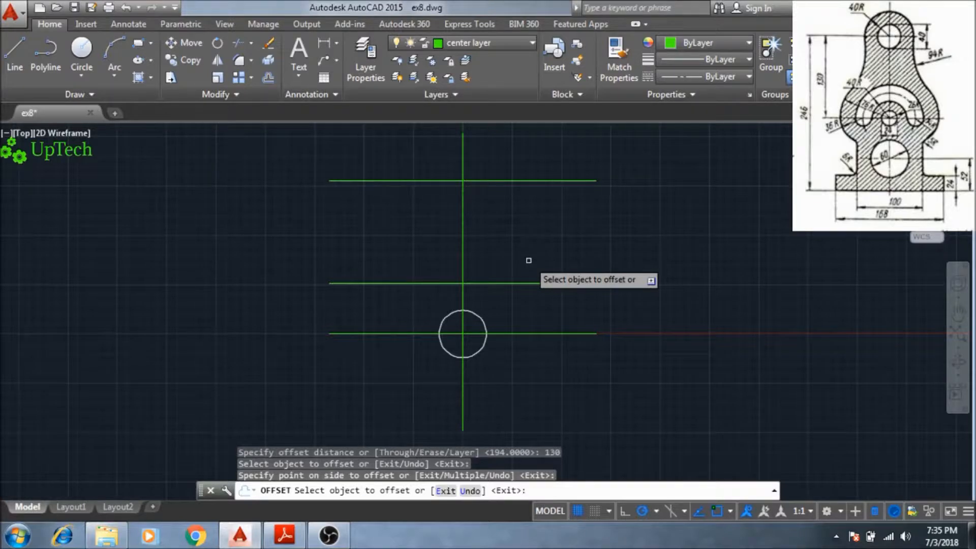
pyautogui.press('Escape')
# - Offset the circle's horizontal centerline downward by 52 for the base line, and make layer 0 current
pyautogui.press('Return')
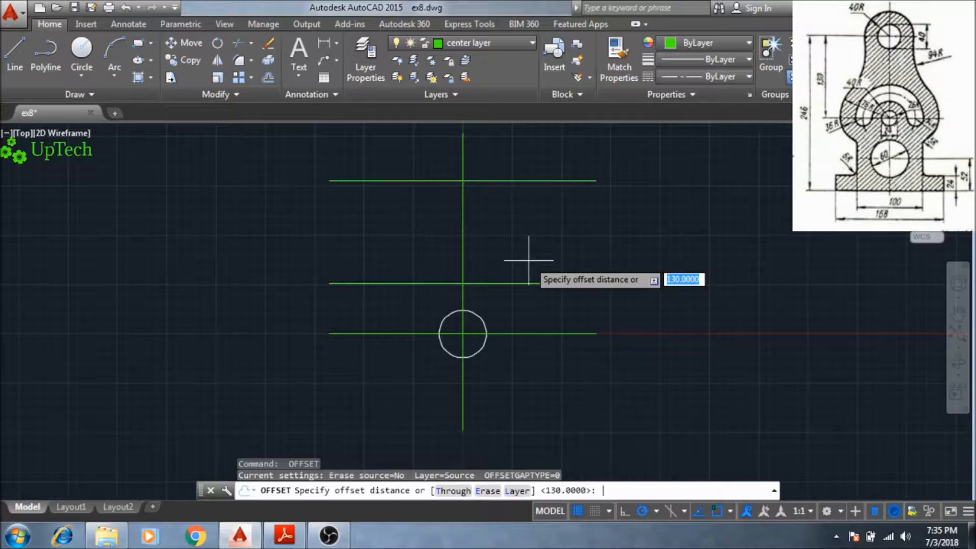
pyautogui.write('52')
pyautogui.press('Return')
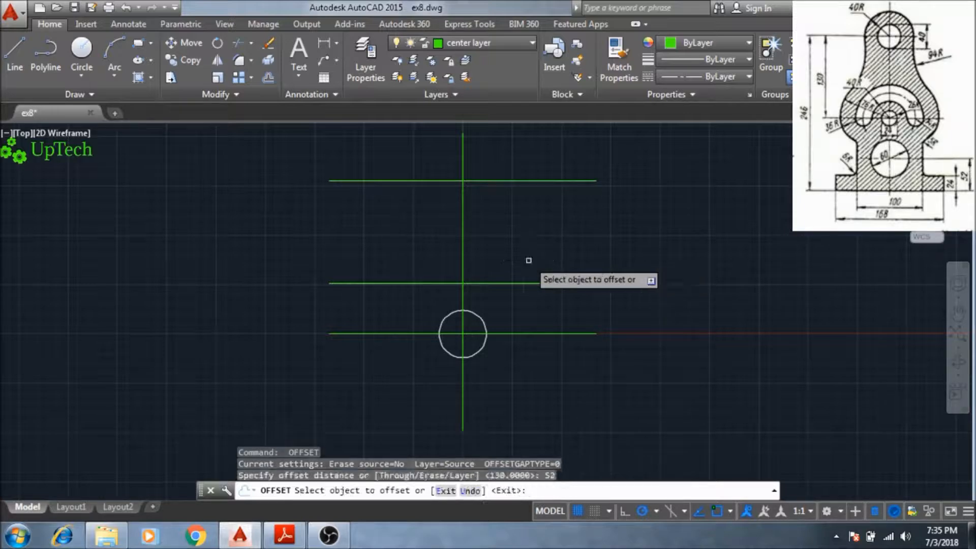
pyautogui.click(506, 333)
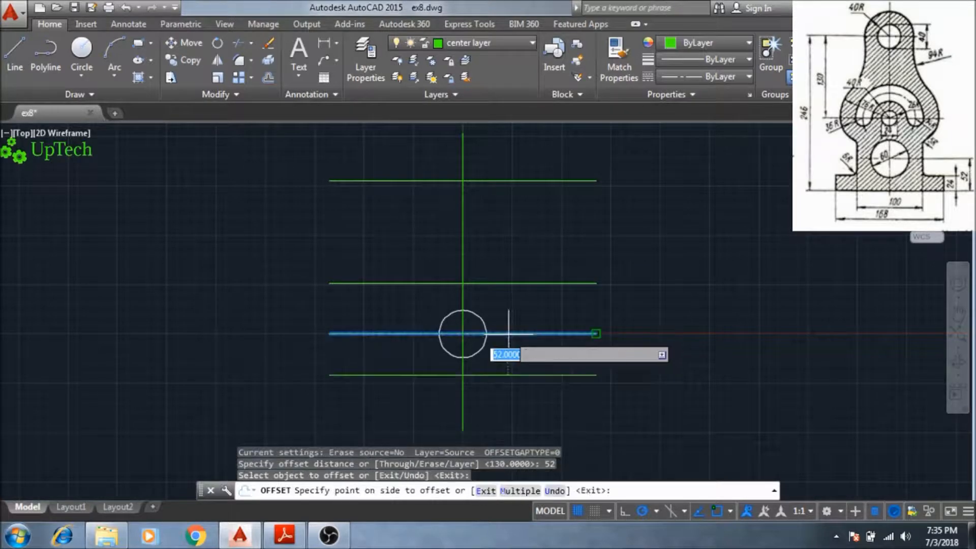
pyautogui.click(506, 385)
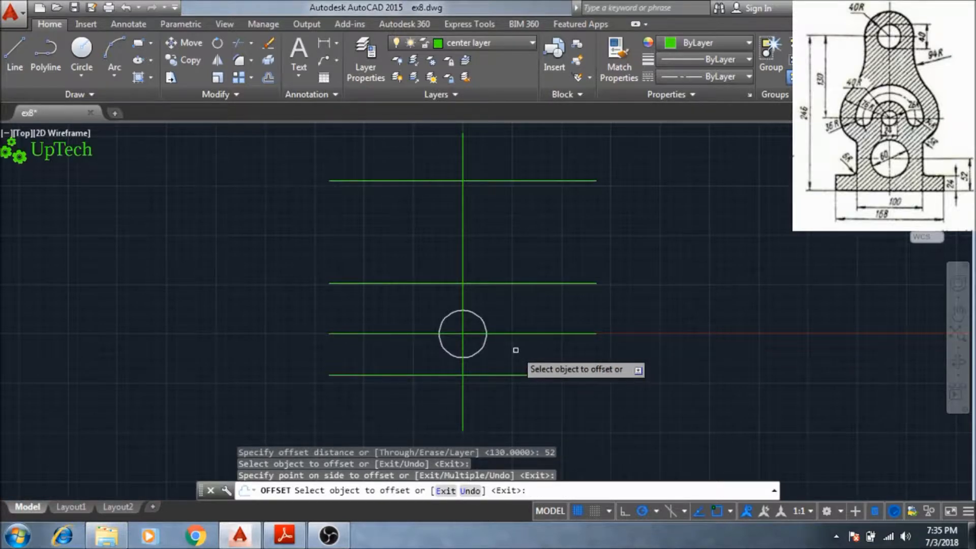
pyautogui.press('Escape')
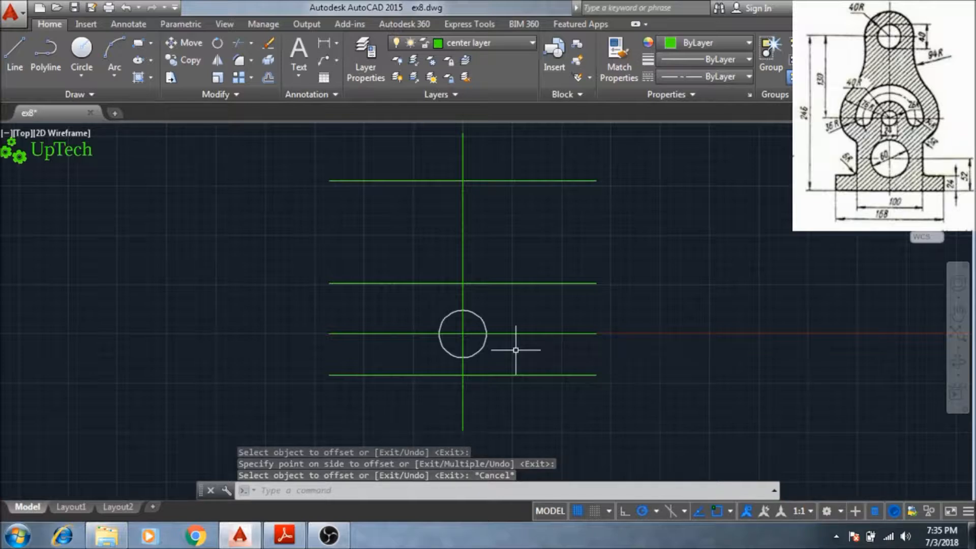
pyautogui.click(504, 42)
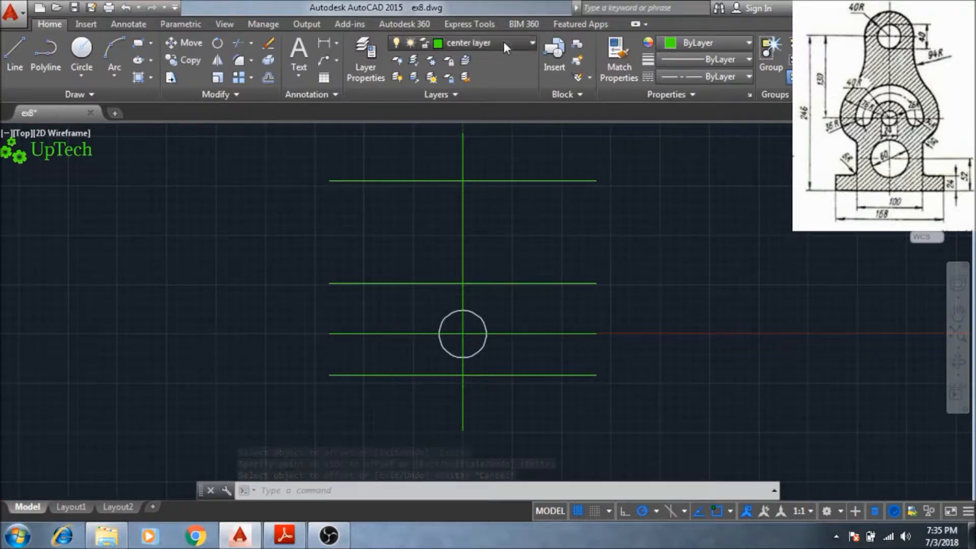
pyautogui.click(495, 61)
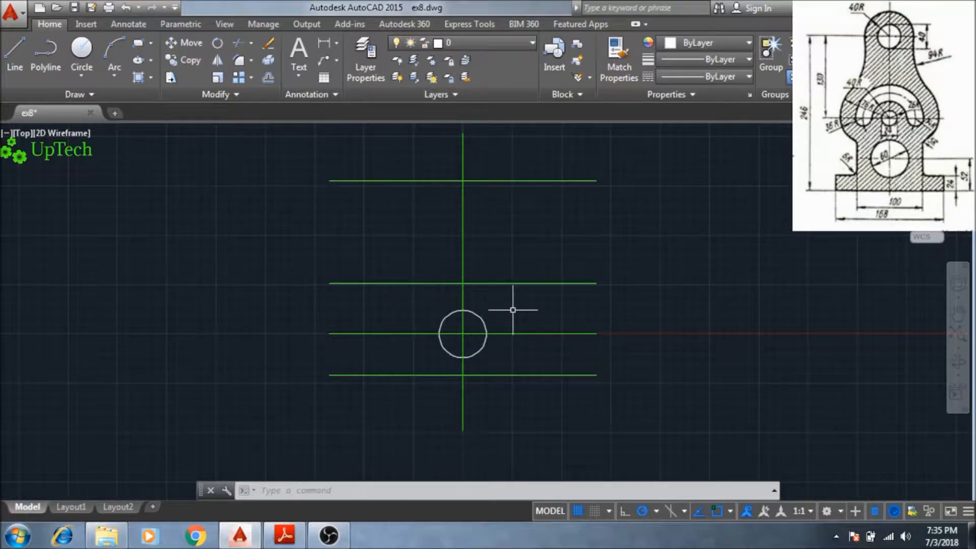
# - Draw a circle of radius 12 where the vertical centerline crosses the second horizontal centerline from the top
pyautogui.write('c')
pyautogui.press('Return')
pyautogui.click(462, 282)
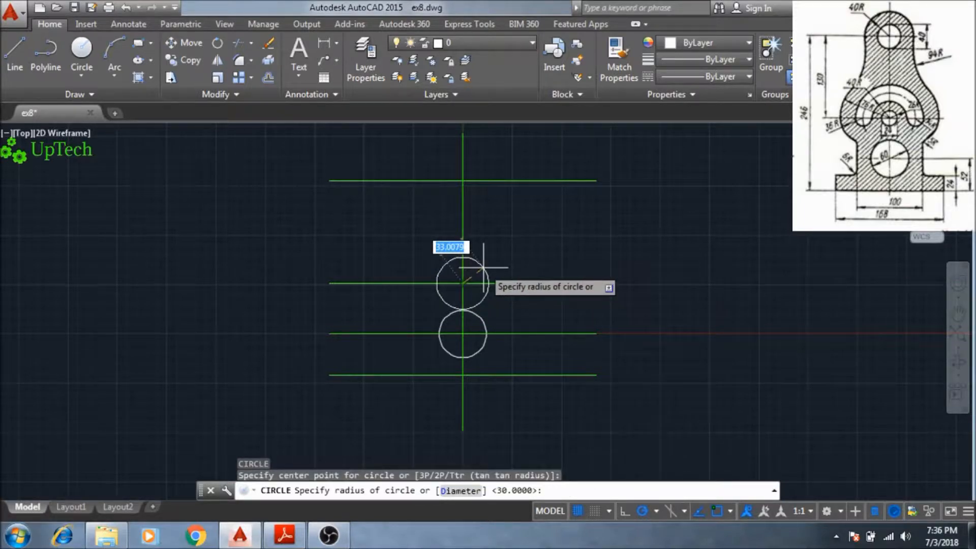
pyautogui.write('12')
pyautogui.press('Return')
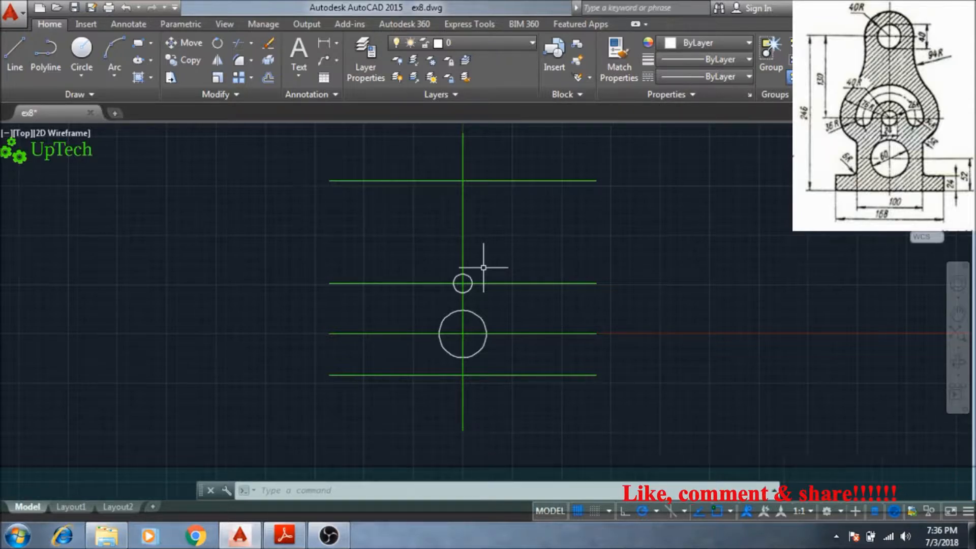
# - Draw a circle of radius 20 where the vertical centerline crosses the uppermost horizontal centerline
pyautogui.press('Return')
pyautogui.scroll(4, 463, 233)
pyautogui.moveTo(456, 212); pyautogui.dragTo(453, 357, button='middle')
pyautogui.scroll(4, 461, 284)
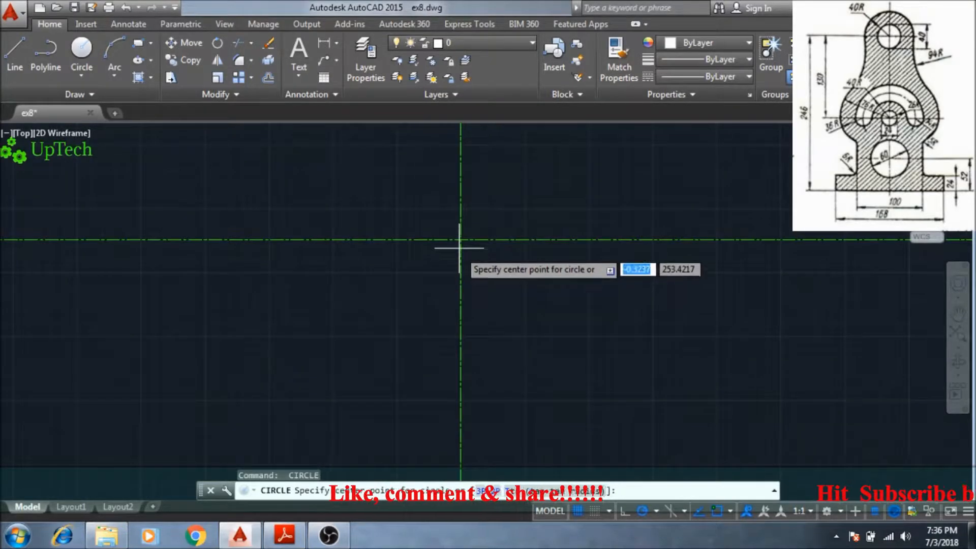
pyautogui.click(460, 239)
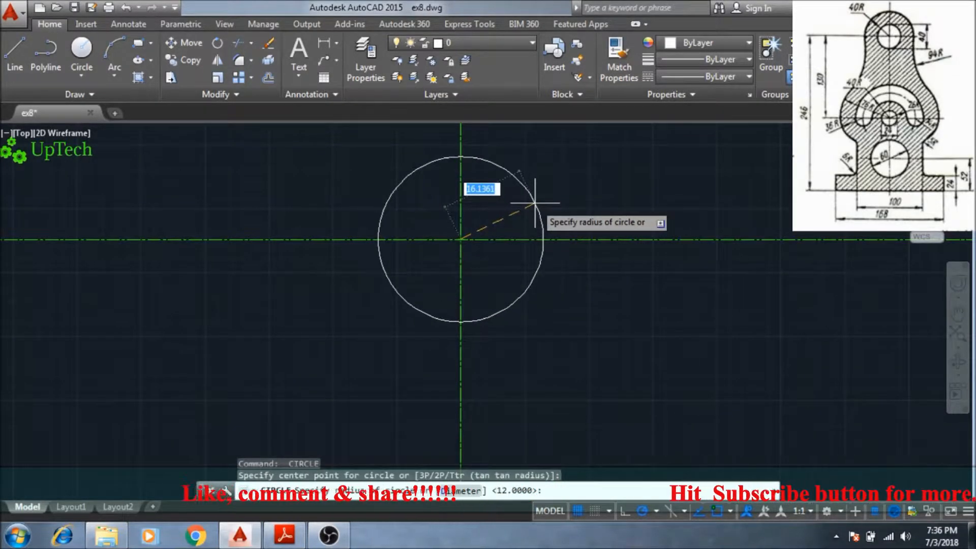
pyautogui.write('20')
pyautogui.press('Return')
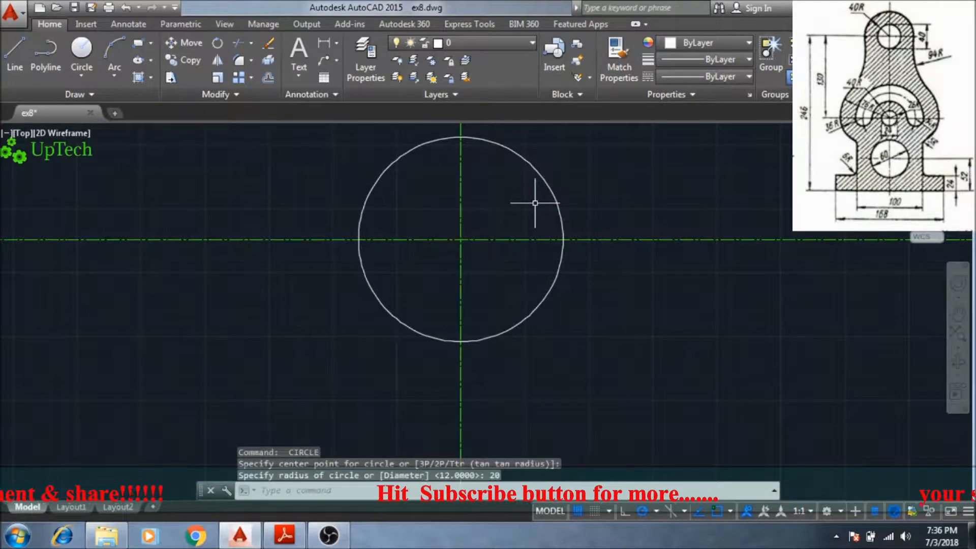
# - Draw a circle of radius 40 concentric with the 20-radius circle on the uppermost centerline
pyautogui.scroll(-1, 534, 203)
pyautogui.moveTo(533, 210); pyautogui.dragTo(510, 268, button='middle')
pyautogui.scroll(-2, 533, 264)
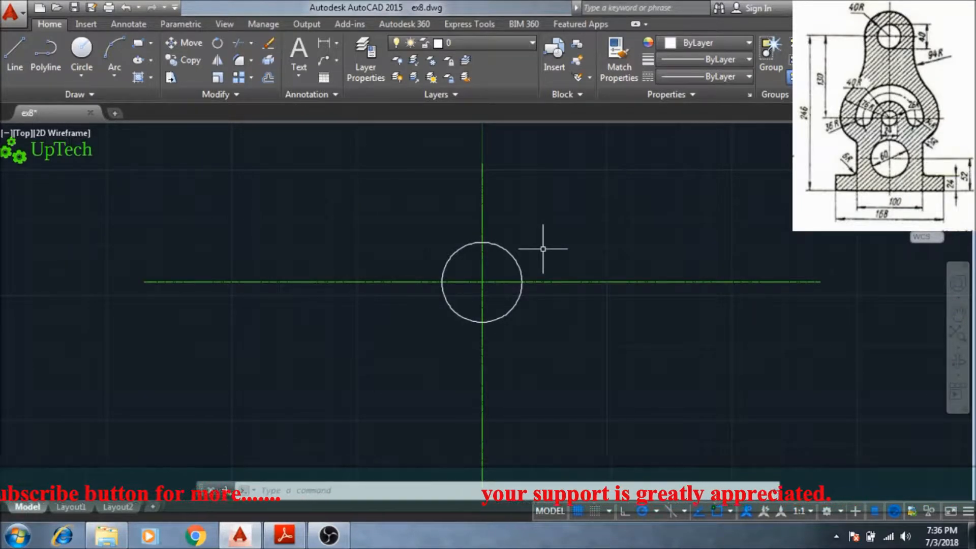
pyautogui.write('c')
pyautogui.press('Return')
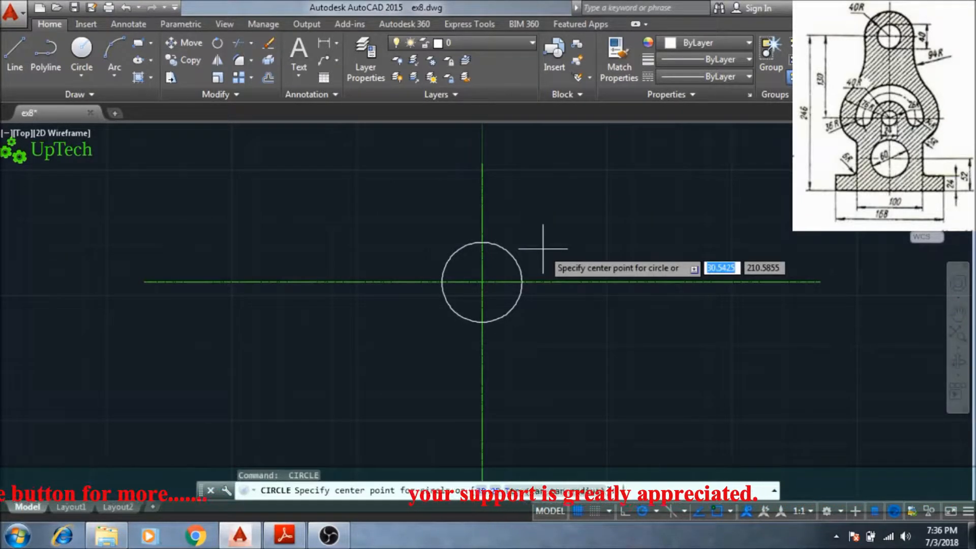
pyautogui.click(482, 282)
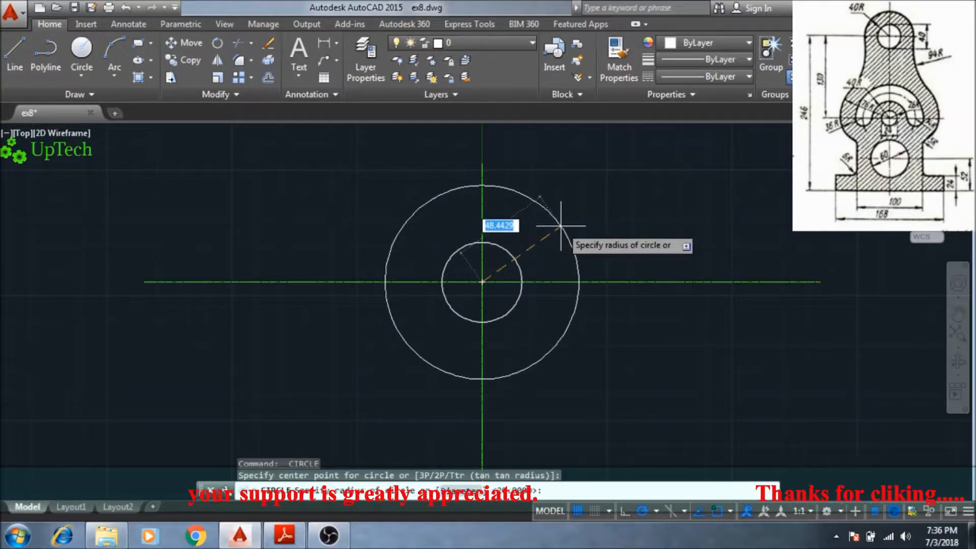
pyautogui.write('40')
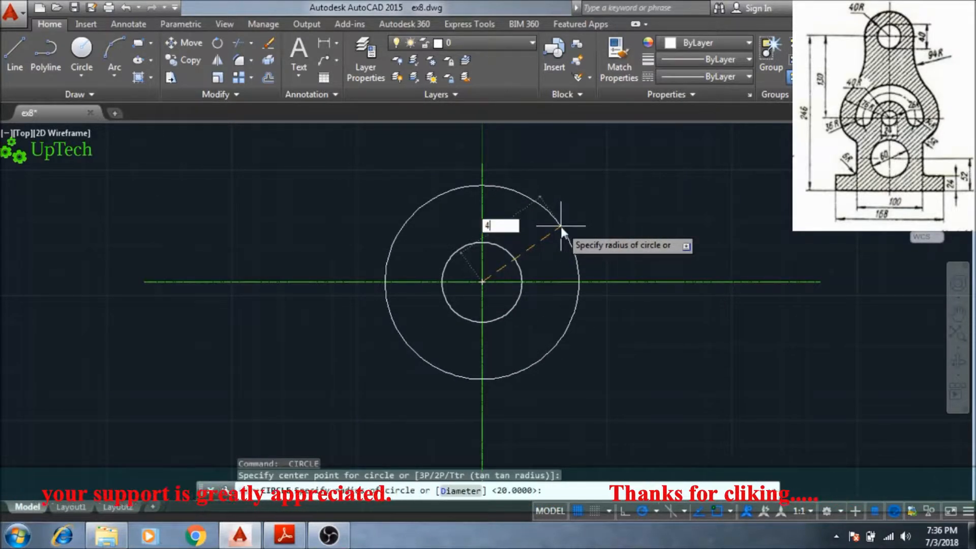
pyautogui.press('Return')
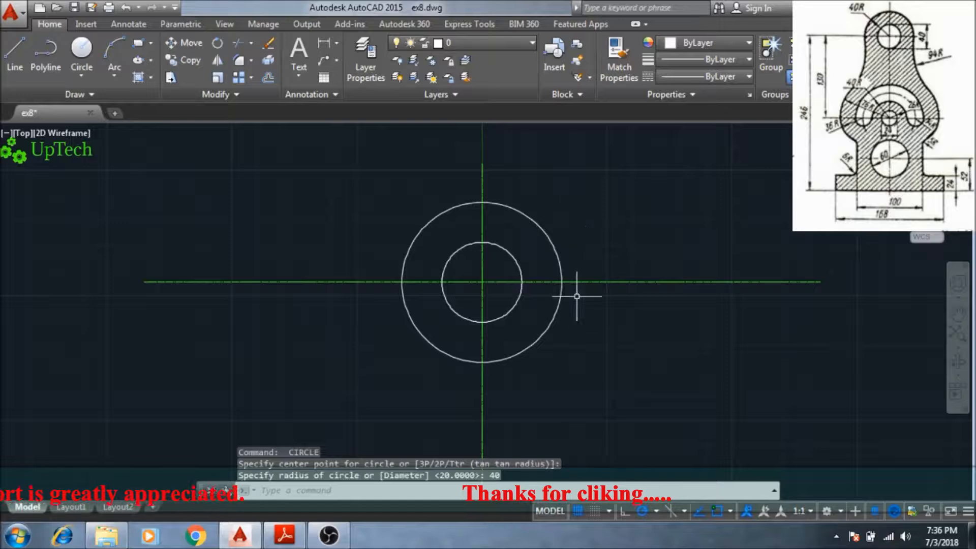
# - Draw an upper semicircular arc of radius 54 centred on the 12-radius circle, ending on the horizontal centerline at both sides
pyautogui.scroll(-3, 573, 342)
pyautogui.moveTo(569, 350); pyautogui.dragTo(501, 264, button='middle')
pyautogui.moveTo(514, 298); pyautogui.dragTo(484, 285, button='middle')
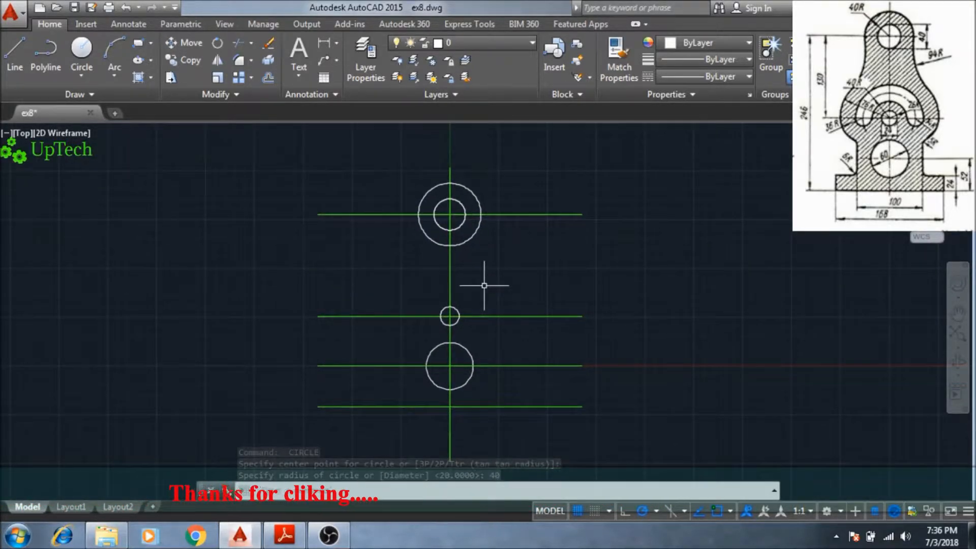
pyautogui.write('A')
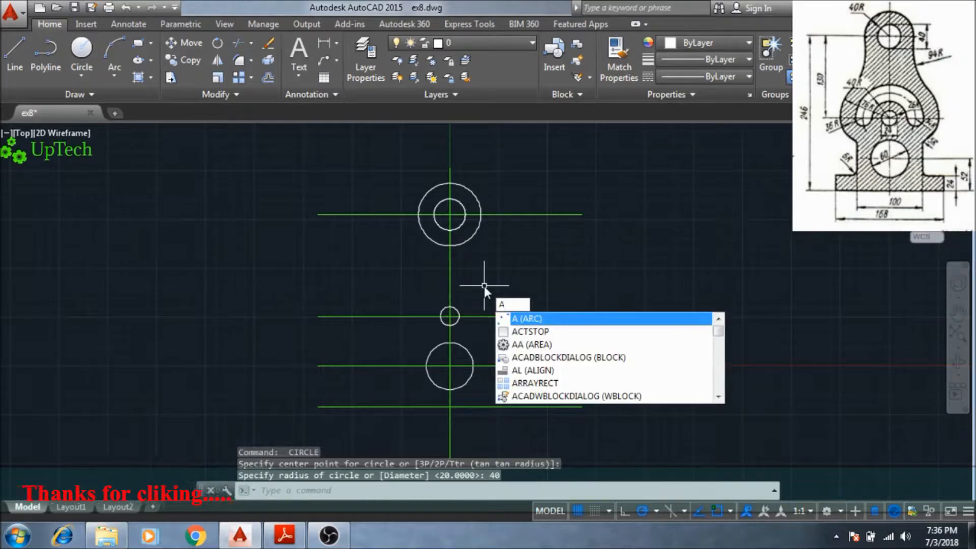
pyautogui.press('Return')
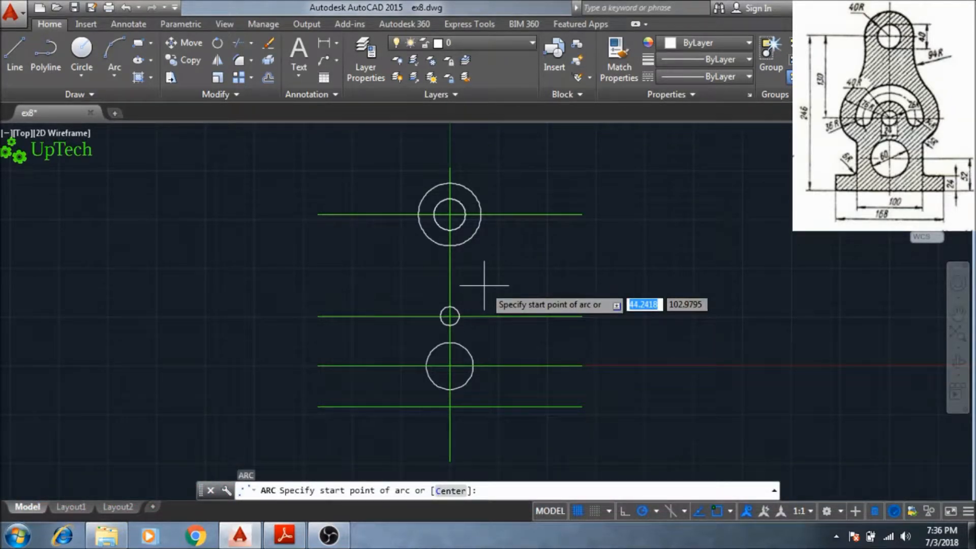
pyautogui.write('c')
pyautogui.press('Return')
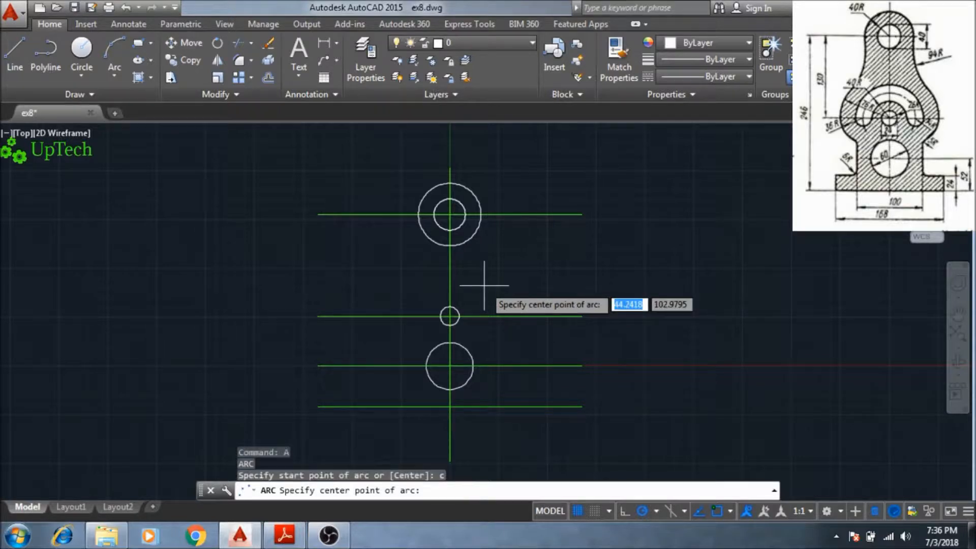
pyautogui.scroll(5, 447, 315)
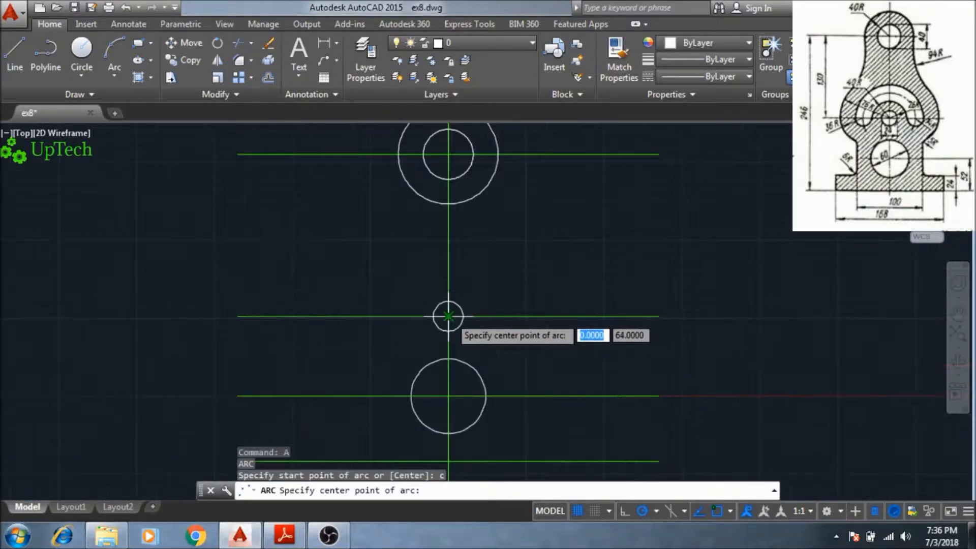
pyautogui.click(437, 318)
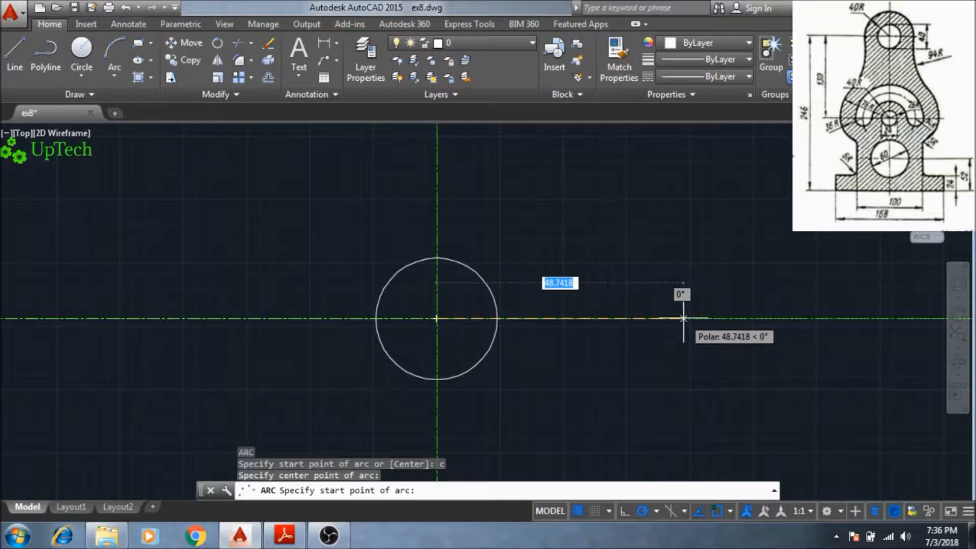
pyautogui.write('54')
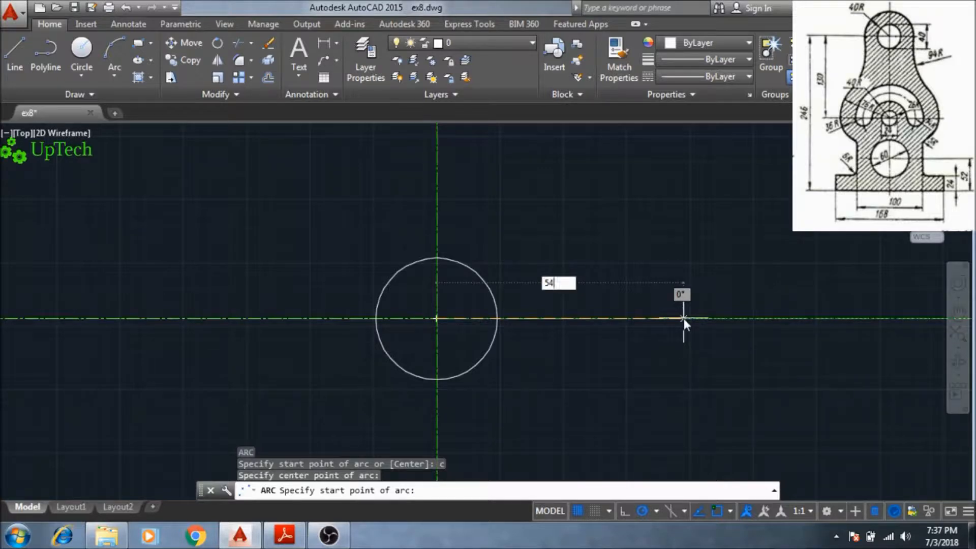
pyautogui.press('Return')
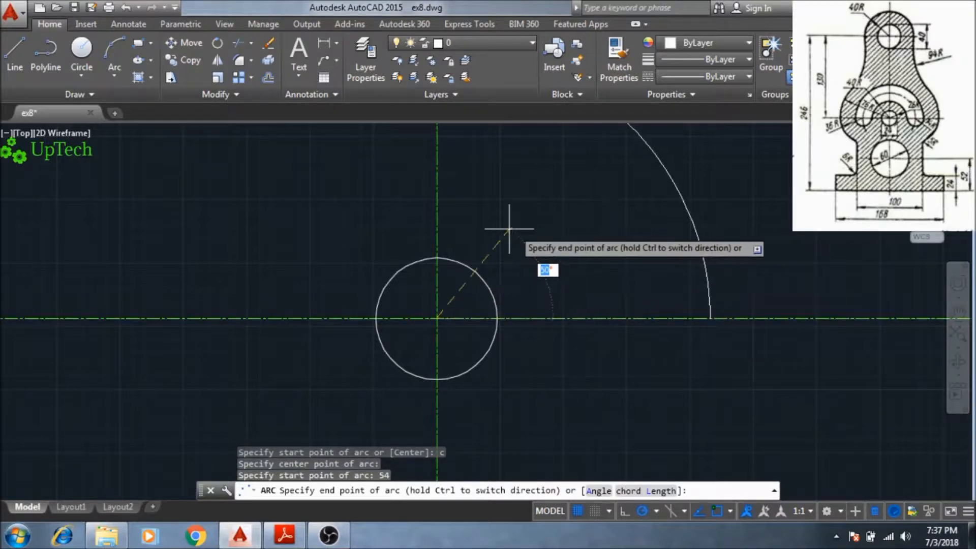
pyautogui.moveTo(392, 224); pyautogui.dragTo(416, 357, button='middle')
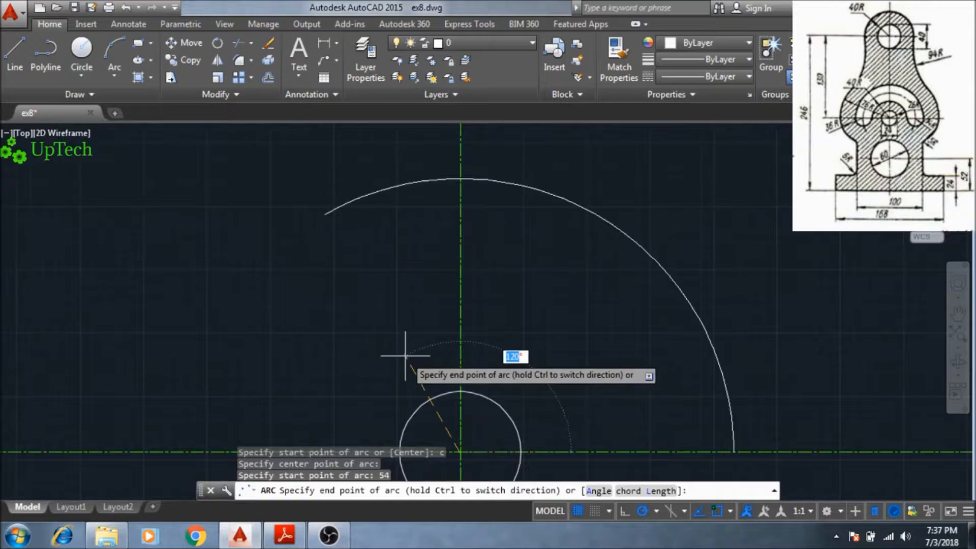
pyautogui.click(186, 451)
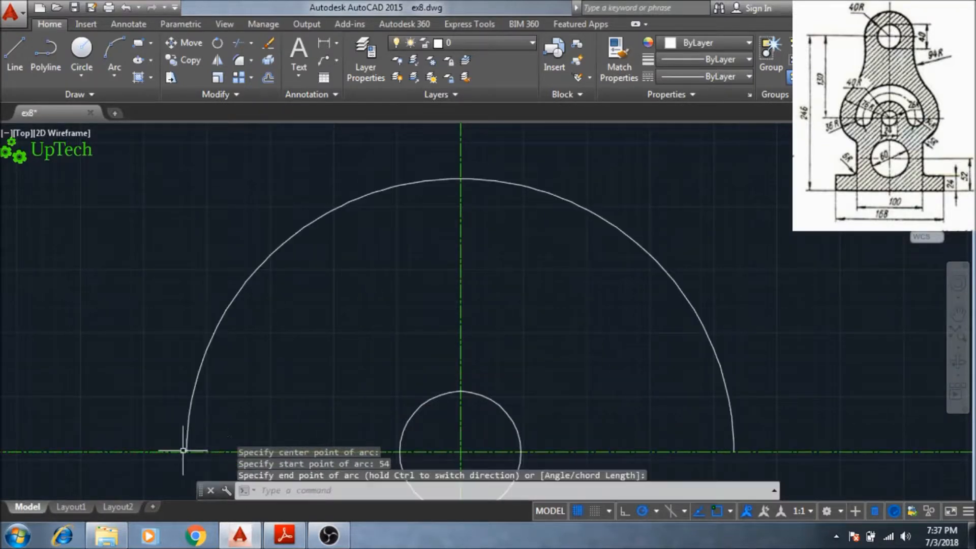
# - On the center layer, draw a 40-radius arc centred on the 12-radius circle, passing over it and reaching slightly below the horizontal centerline on both sides
pyautogui.scroll(-5, 268, 386)
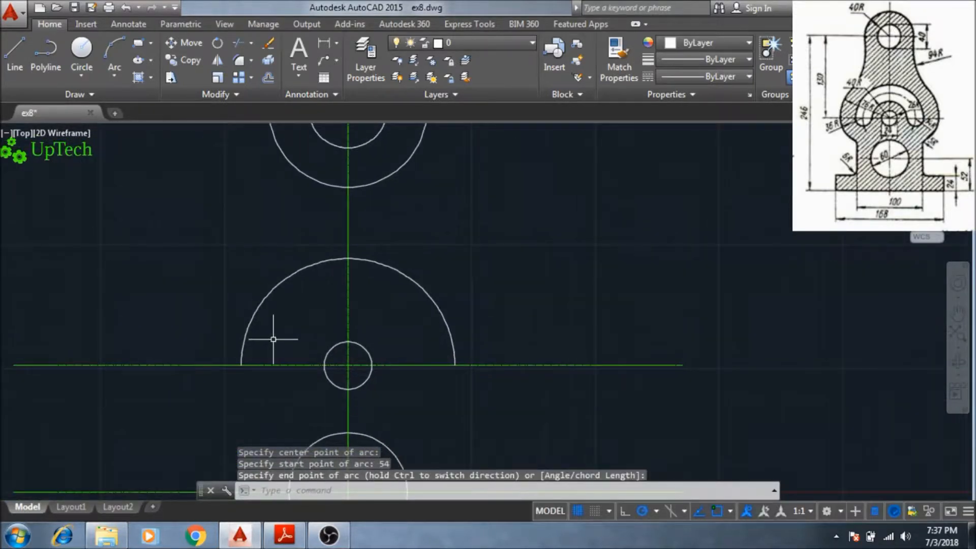
pyautogui.click(518, 43)
pyautogui.click(497, 82)
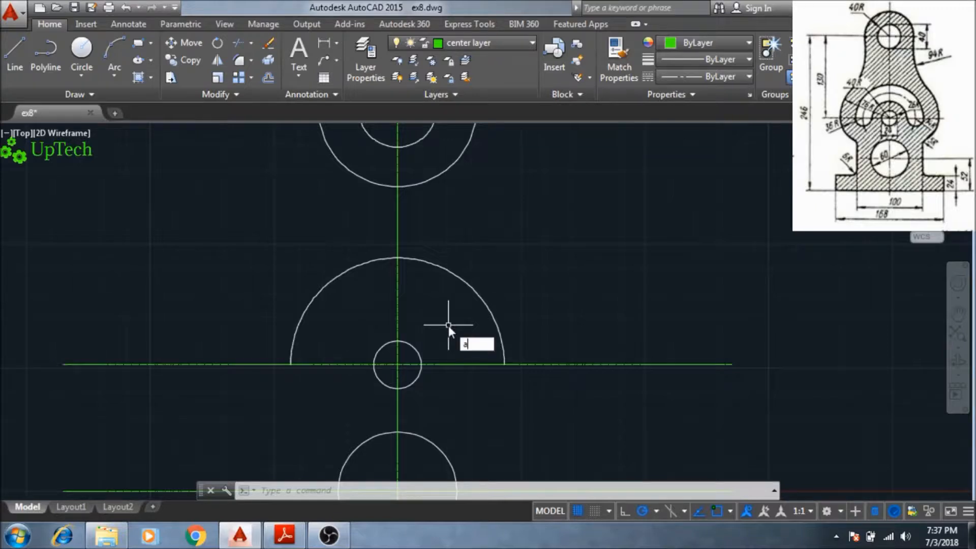
pyautogui.press('Return')
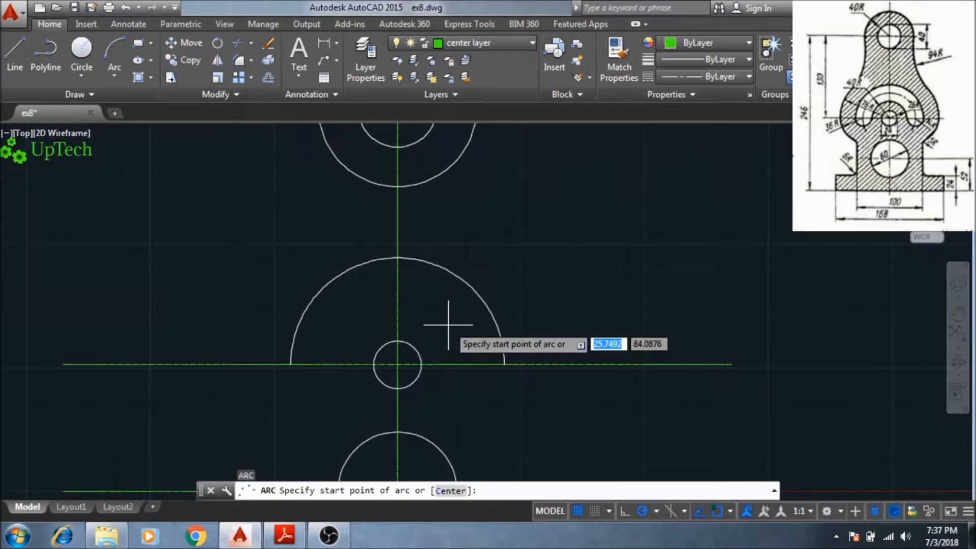
pyautogui.write('c')
pyautogui.press('Return')
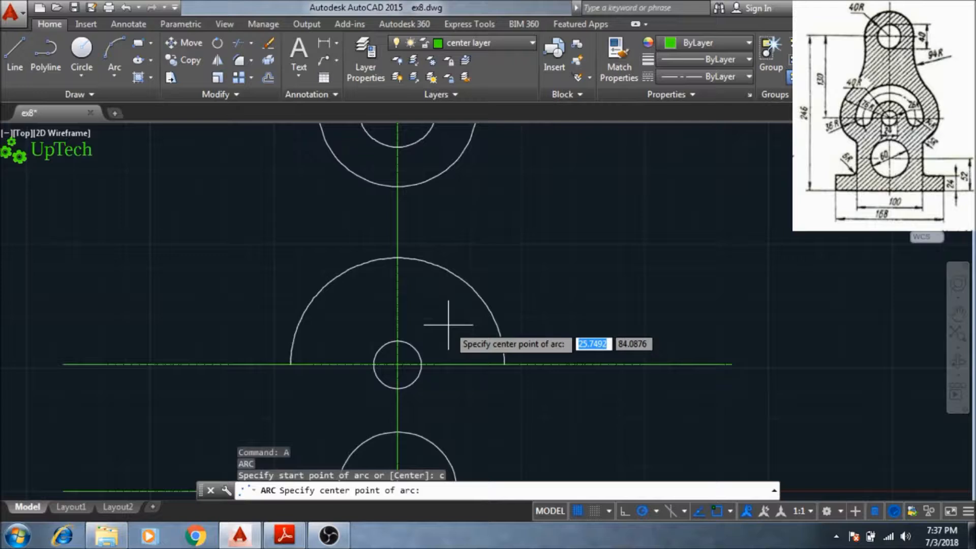
pyautogui.click(397, 364)
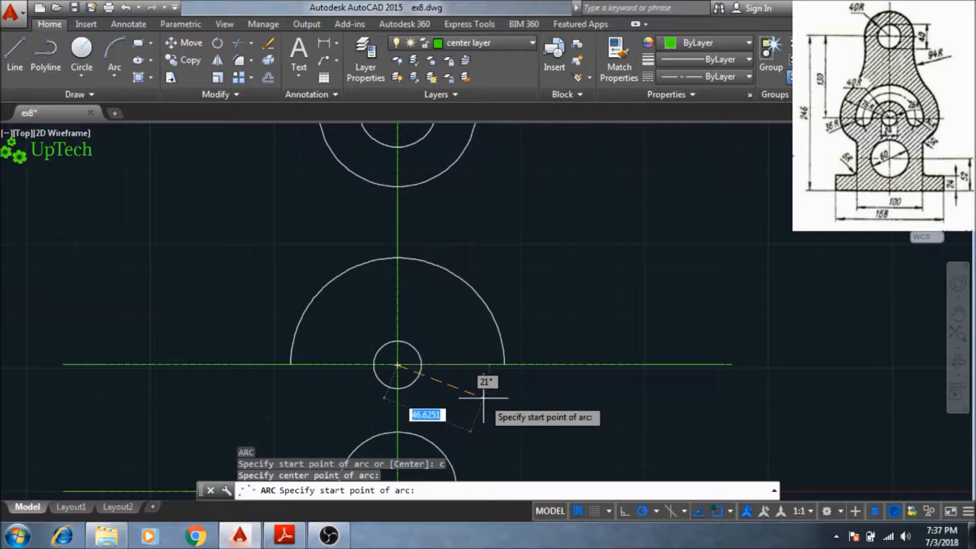
pyautogui.write('40')
pyautogui.press('Return')
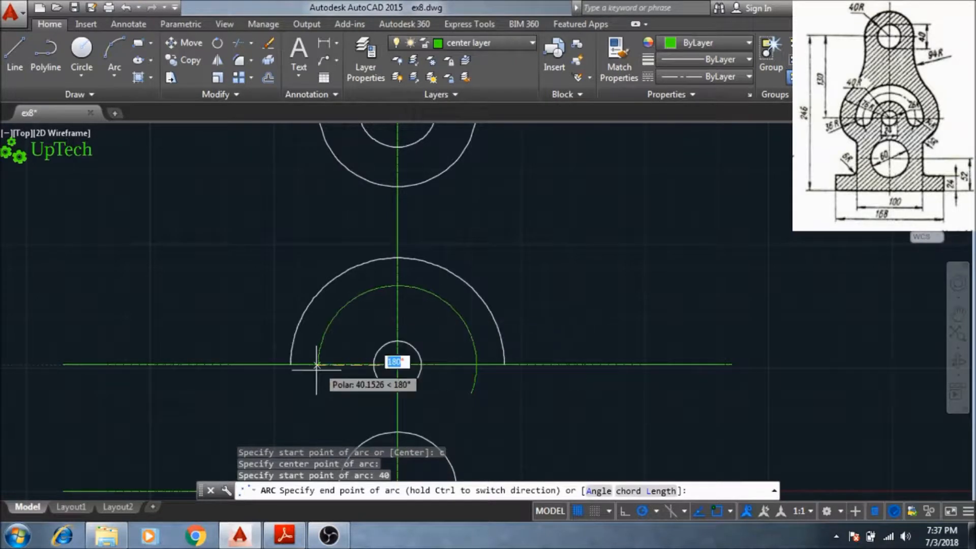
pyautogui.click(316, 391)
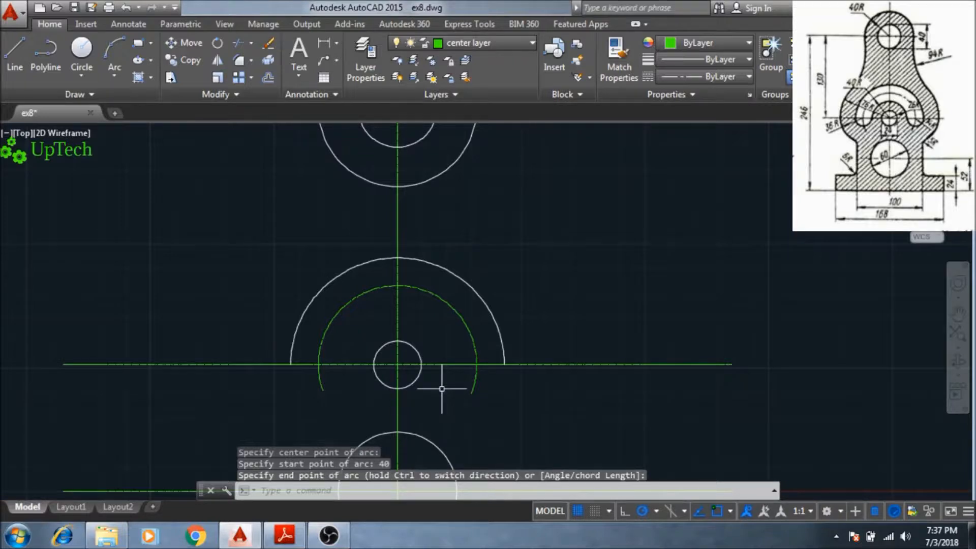
# - Make layer 0 current and offset the 54-radius arc inward by 28
pyautogui.click(501, 41)
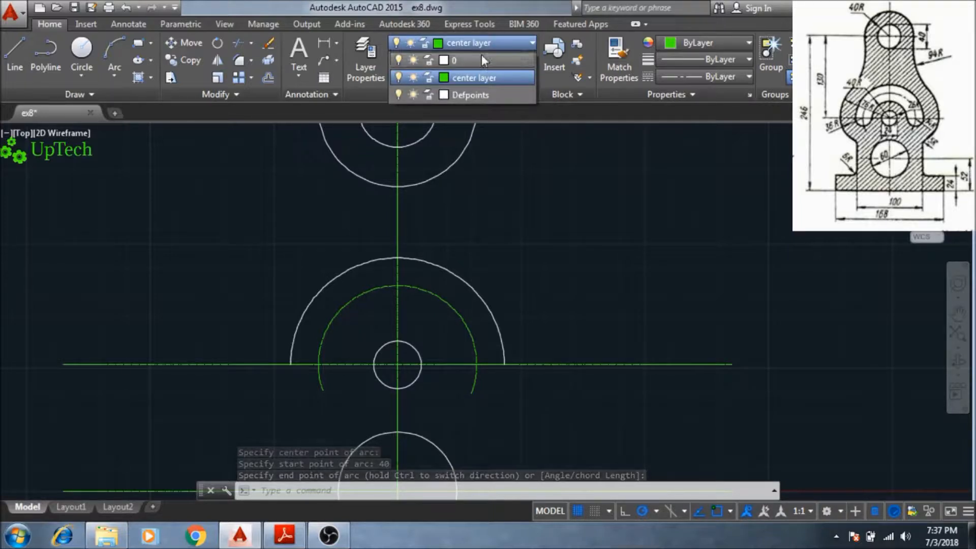
pyautogui.click(482, 59)
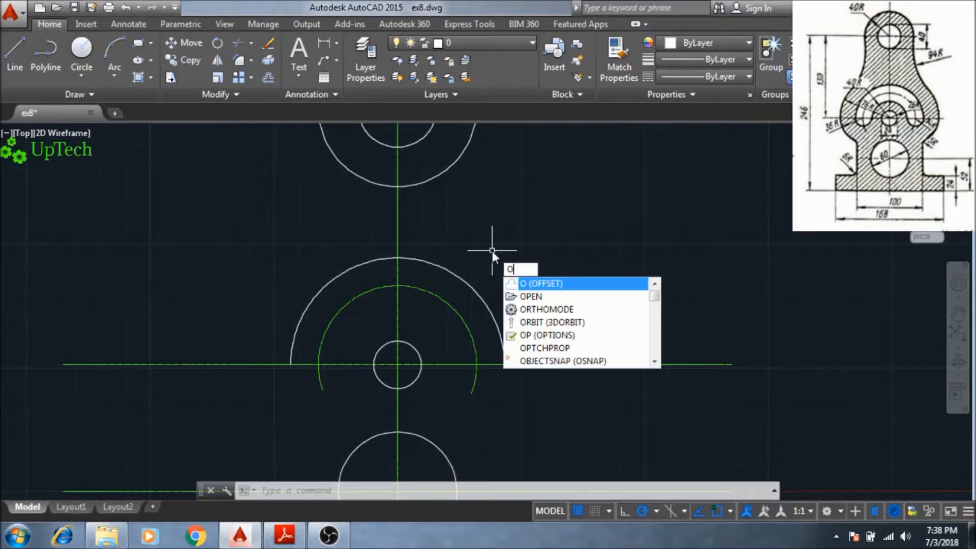
pyautogui.press('Return')
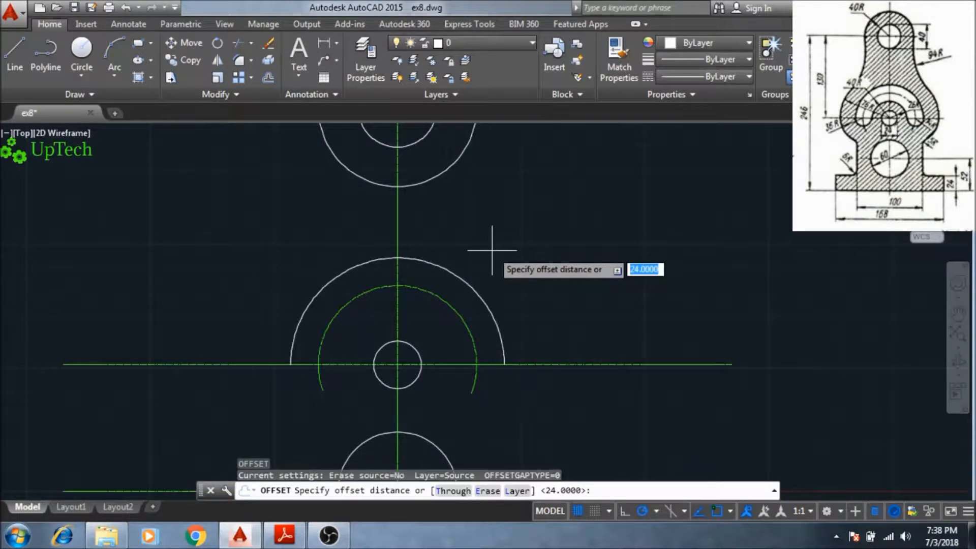
pyautogui.write('28')
pyautogui.press('Return')
pyautogui.click(465, 284)
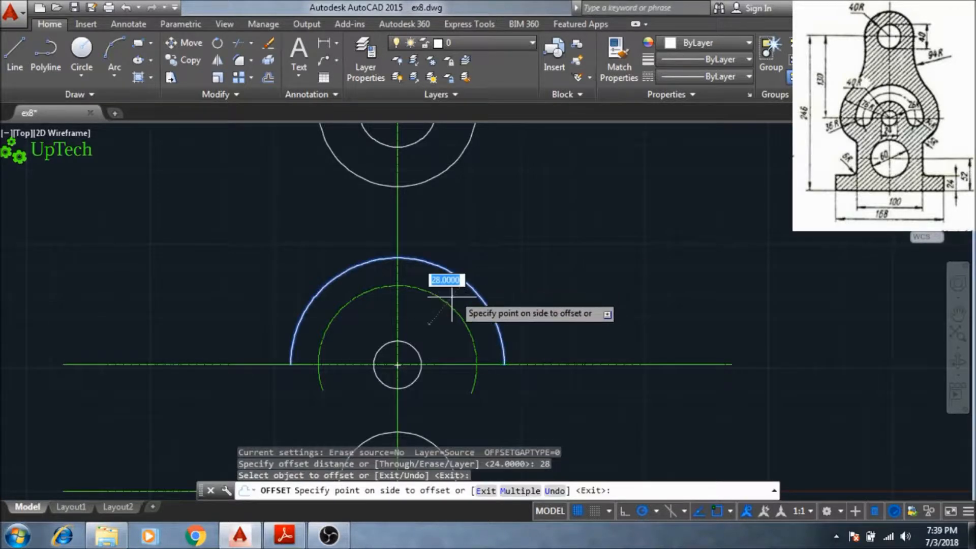
pyautogui.click(434, 328)
pyautogui.scroll(3, 434, 326)
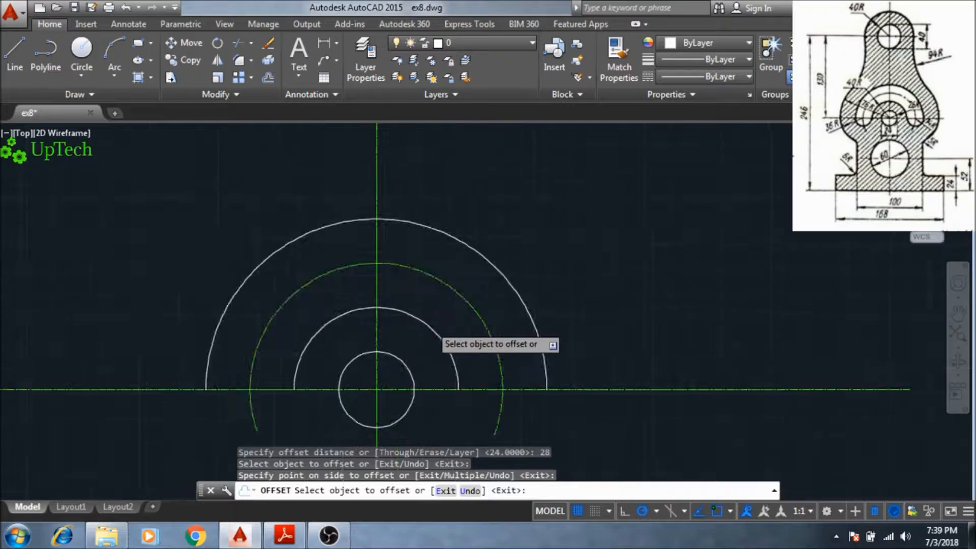
pyautogui.moveTo(436, 326); pyautogui.dragTo(430, 299, button='middle')
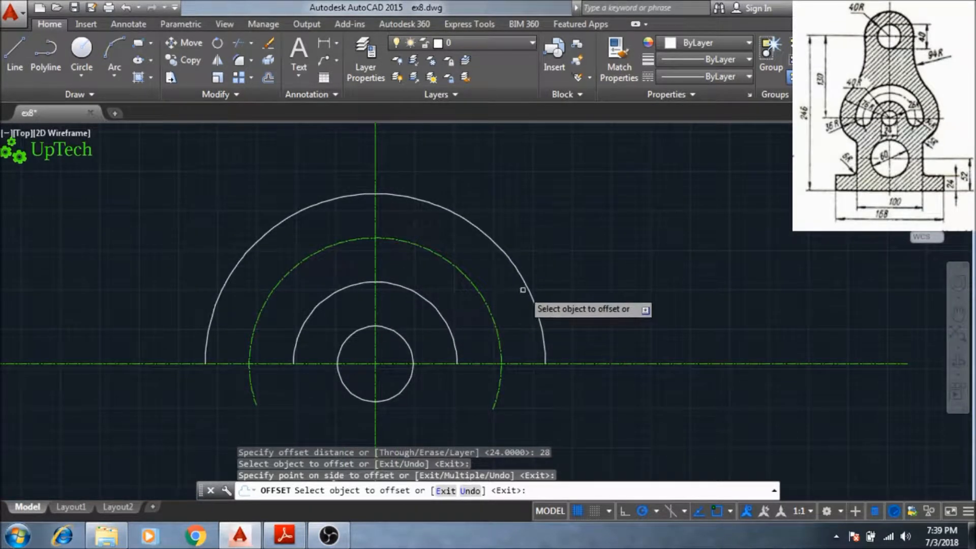
pyautogui.press('Escape')
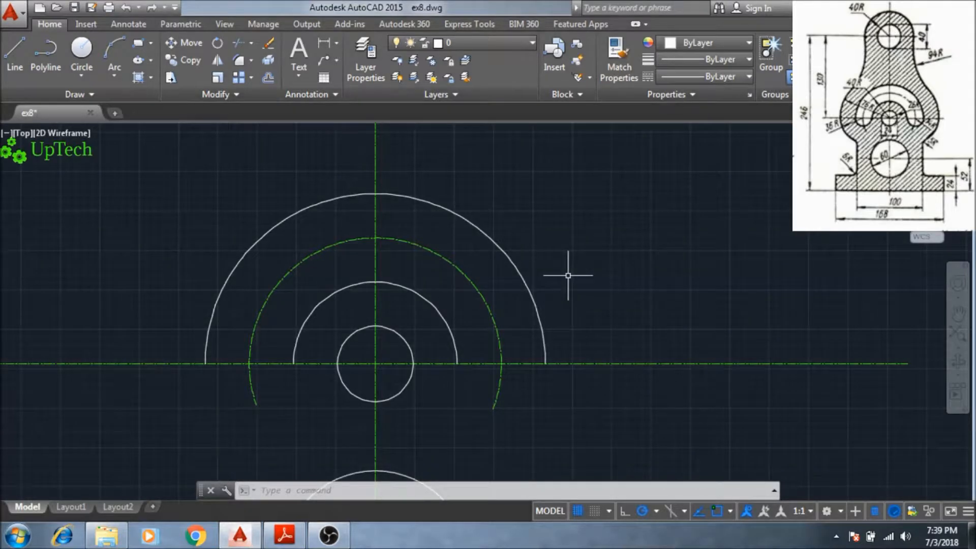
# - Draw a circle of radius 14 at each end of the curved slot, centred where the green arc crosses the horizontal centerline
pyautogui.write('c')
pyautogui.press('Return')
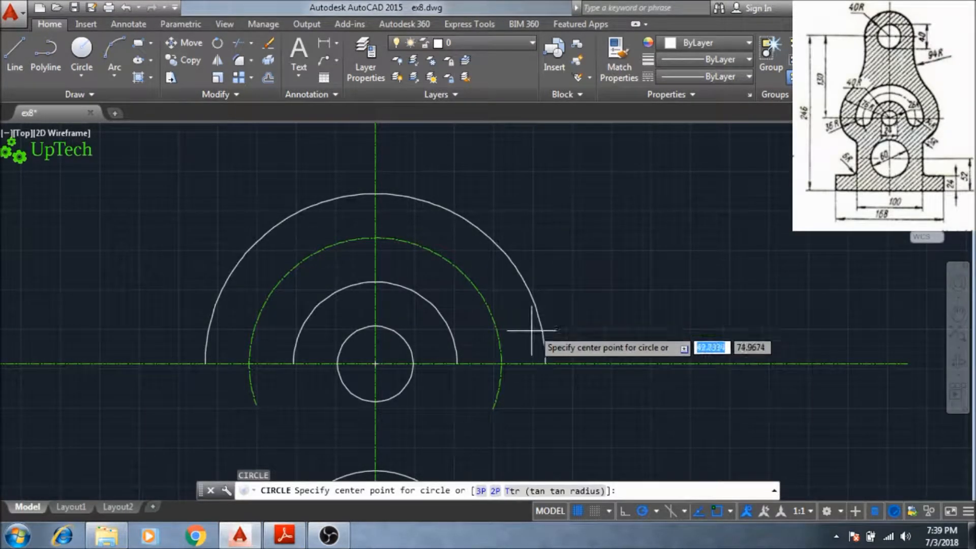
pyautogui.click(501, 364)
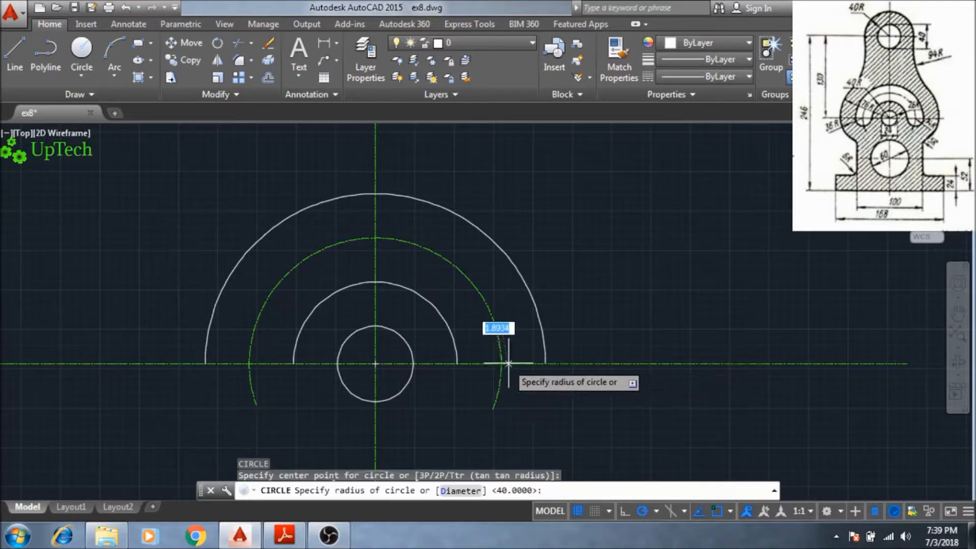
pyautogui.click(545, 364)
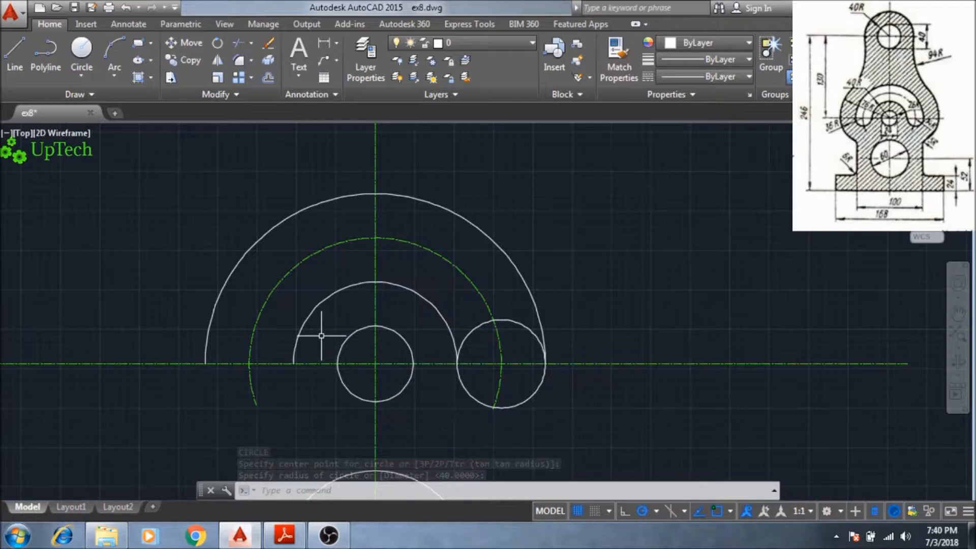
pyautogui.press('Return')
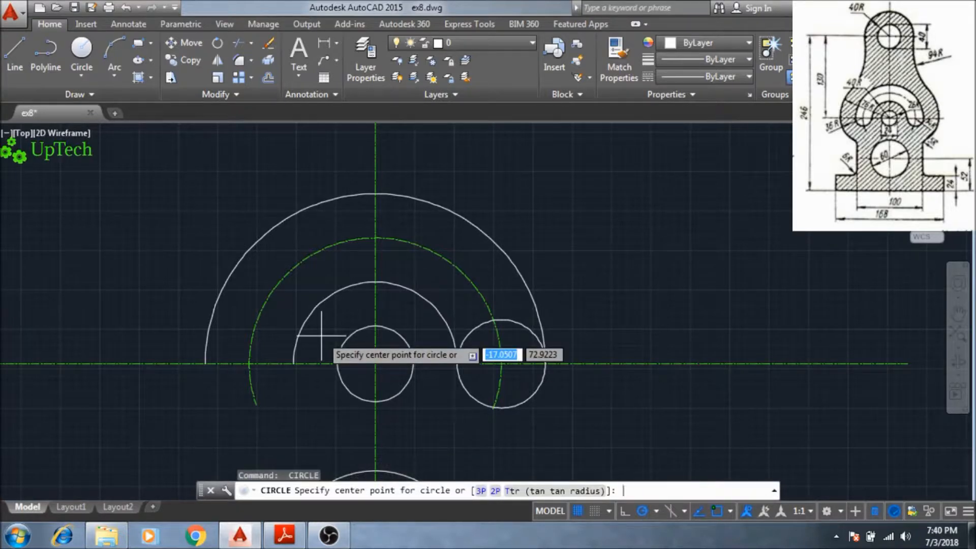
pyautogui.click(249, 363)
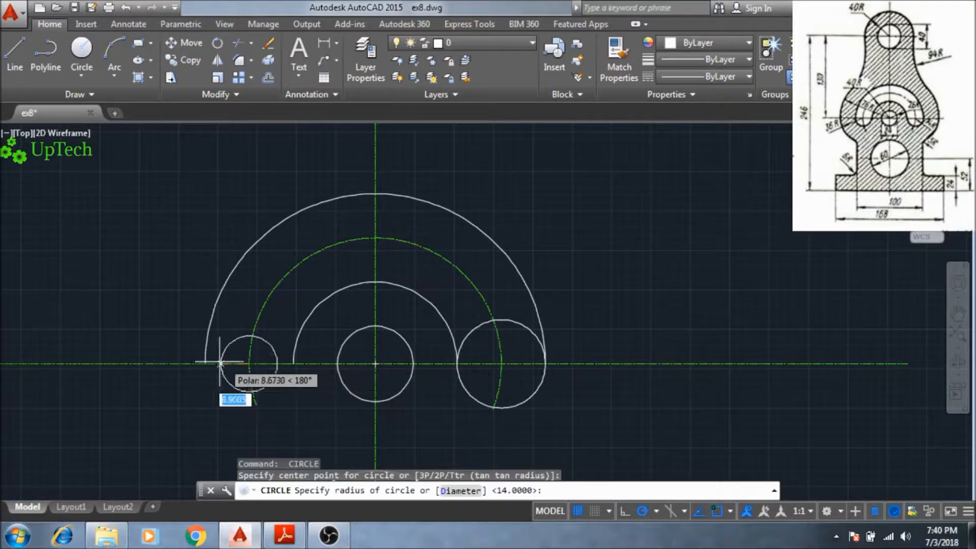
pyautogui.click(205, 363)
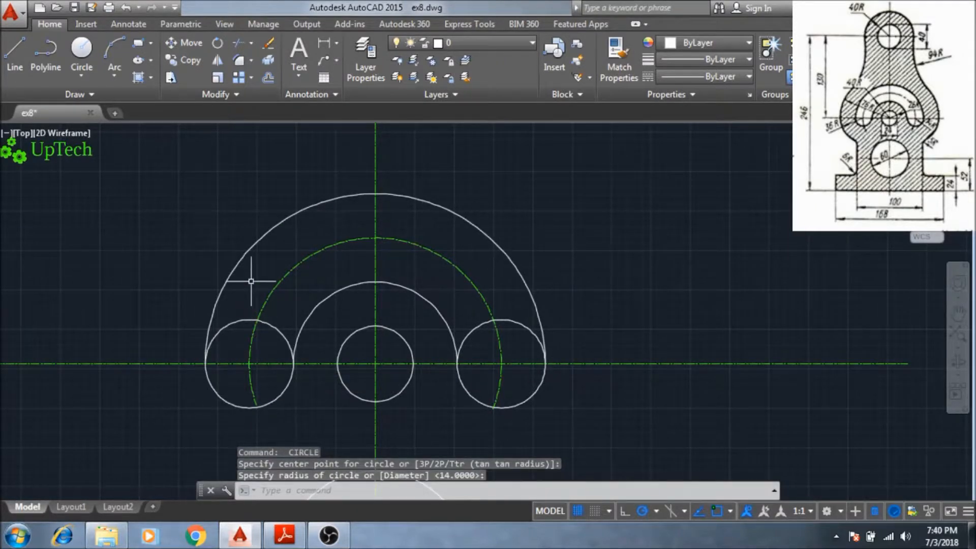
# - Trim away the upper halves of both slot-end circles to leave rounded ends on the curved slot
pyautogui.write('tr')
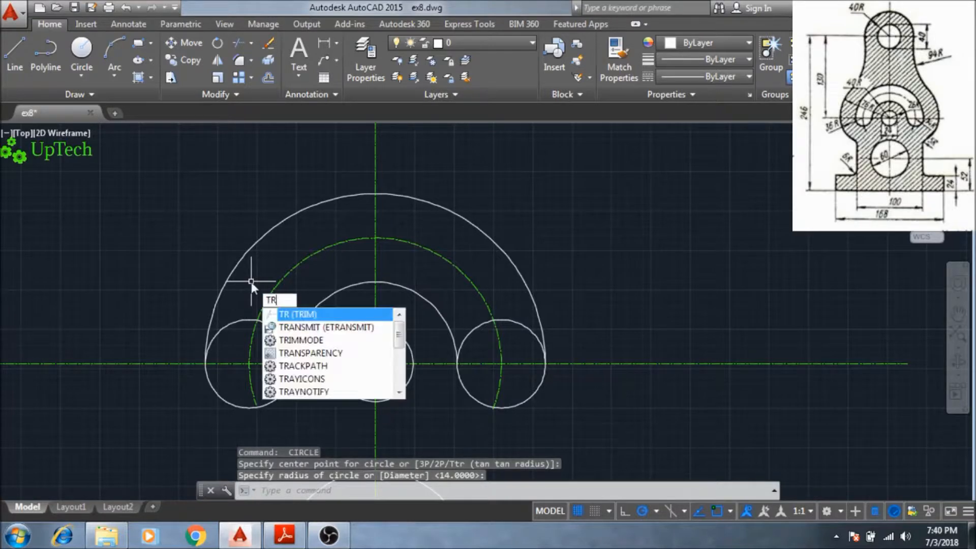
pyautogui.press('Return')
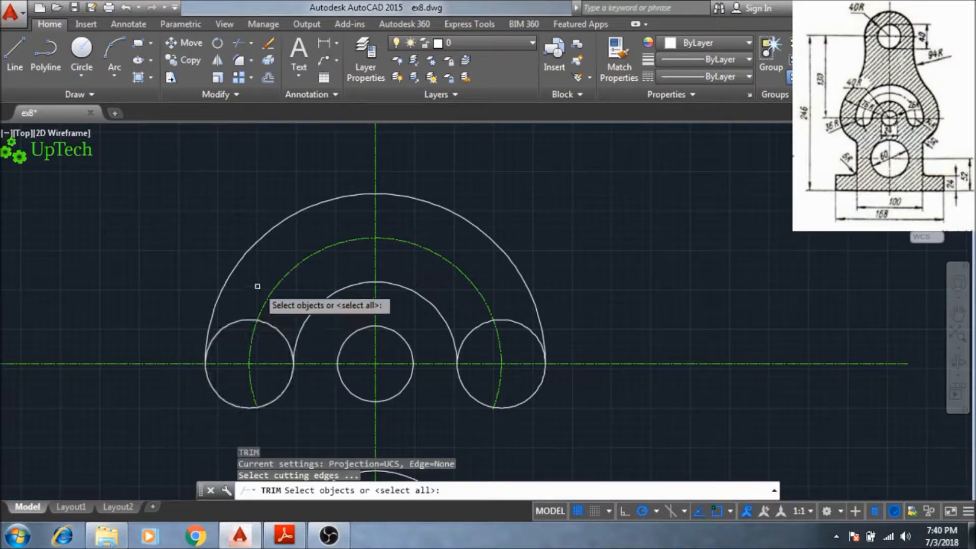
pyautogui.press('Return')
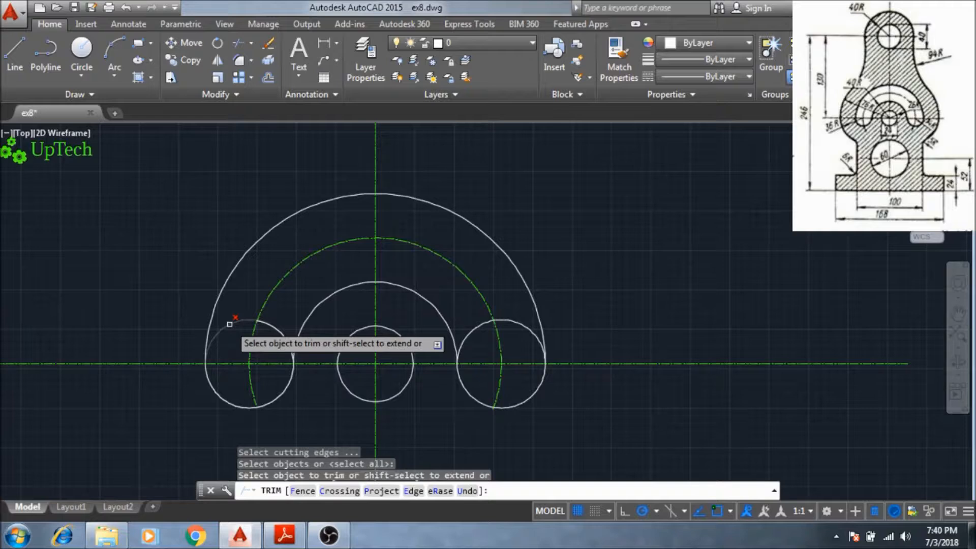
pyautogui.click(234, 323)
pyautogui.click(275, 326)
pyautogui.click(468, 332)
pyautogui.click(508, 324)
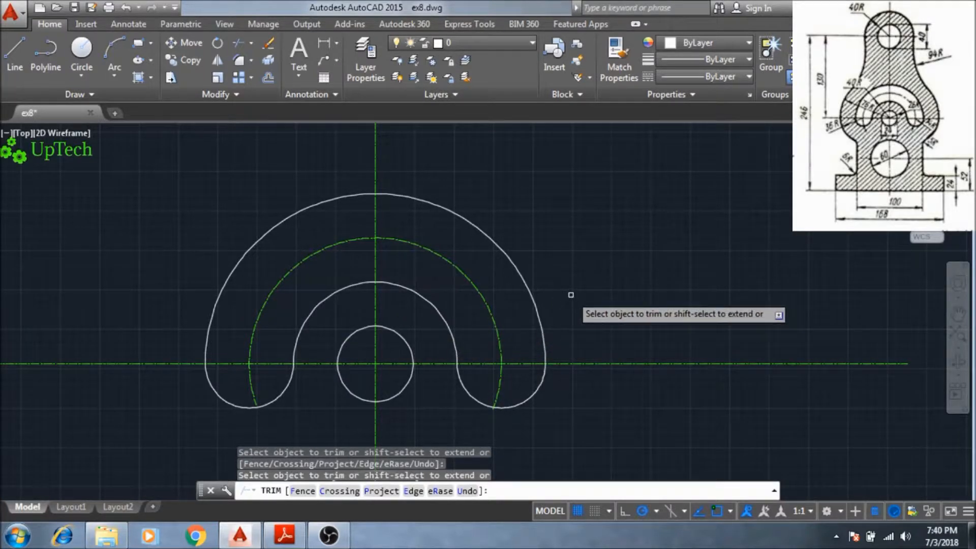
pyautogui.press('Escape')
# - Draw the left half of the base from the lowest centerline intersection: 84 left, 24 up, and back right to the vertical centerline
pyautogui.scroll(-5, 574, 289)
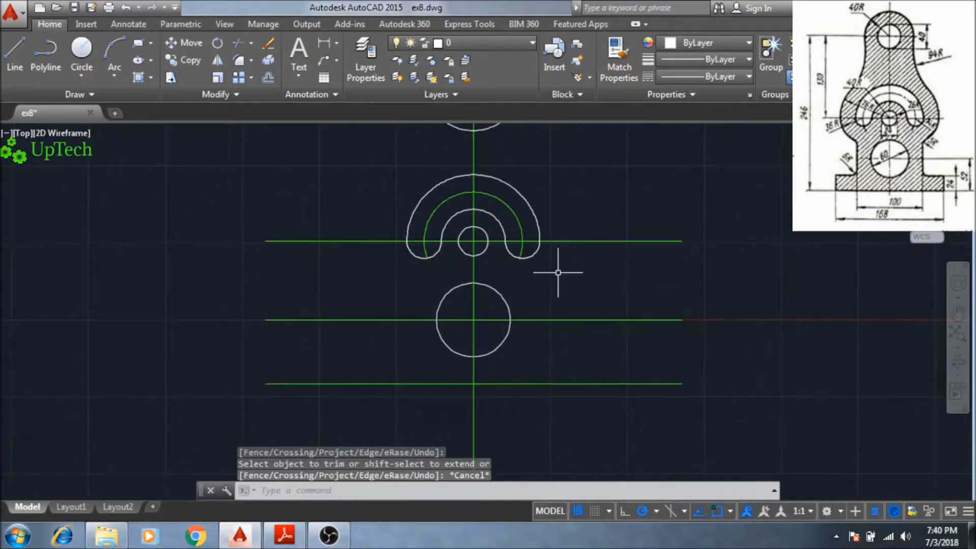
pyautogui.scroll(2, 533, 354)
pyautogui.scroll(1, 533, 351)
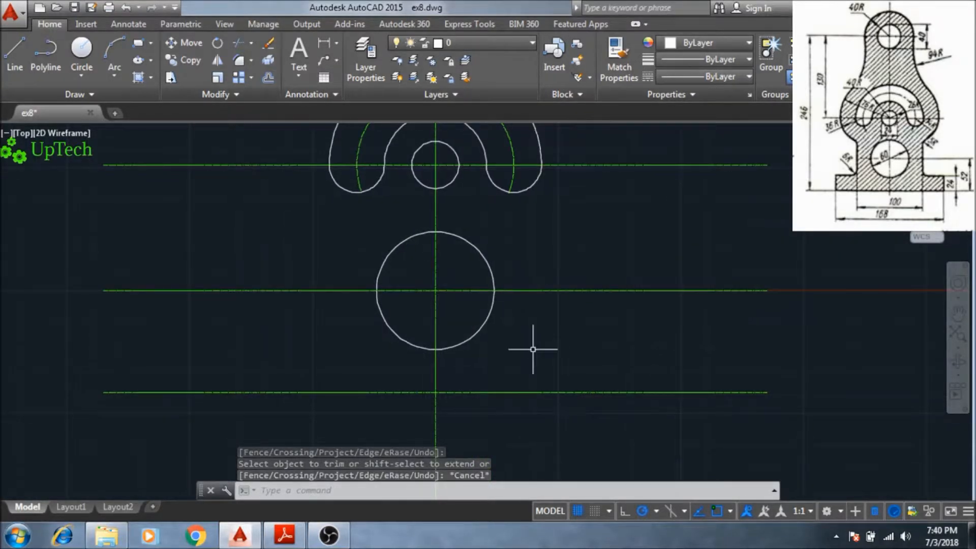
pyautogui.write('l')
pyautogui.press('Return')
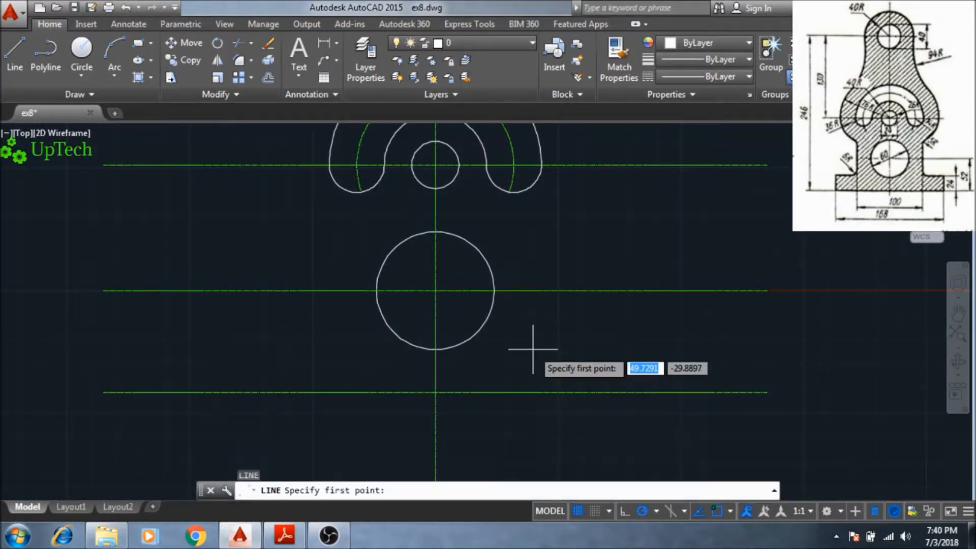
pyautogui.click(435, 392)
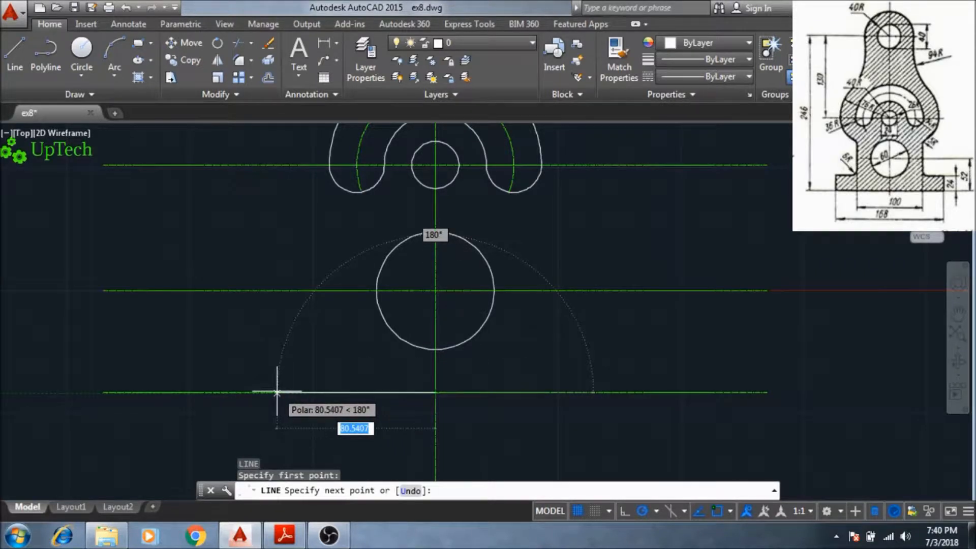
pyautogui.write('84')
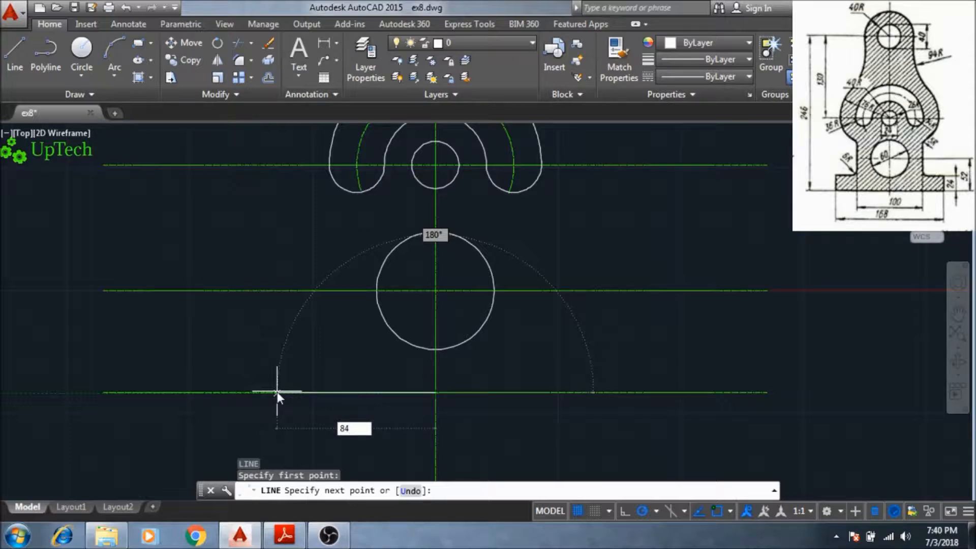
pyautogui.press('Return')
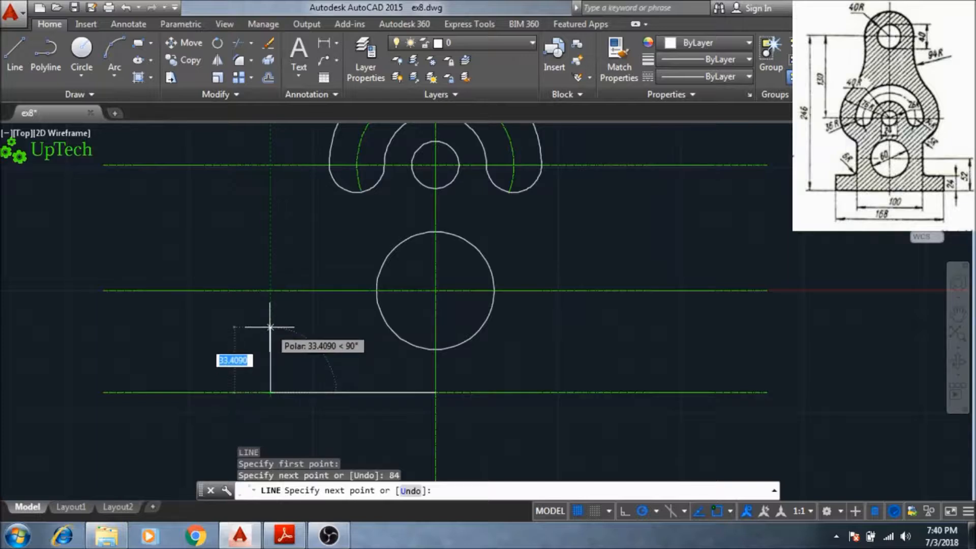
pyautogui.write('24')
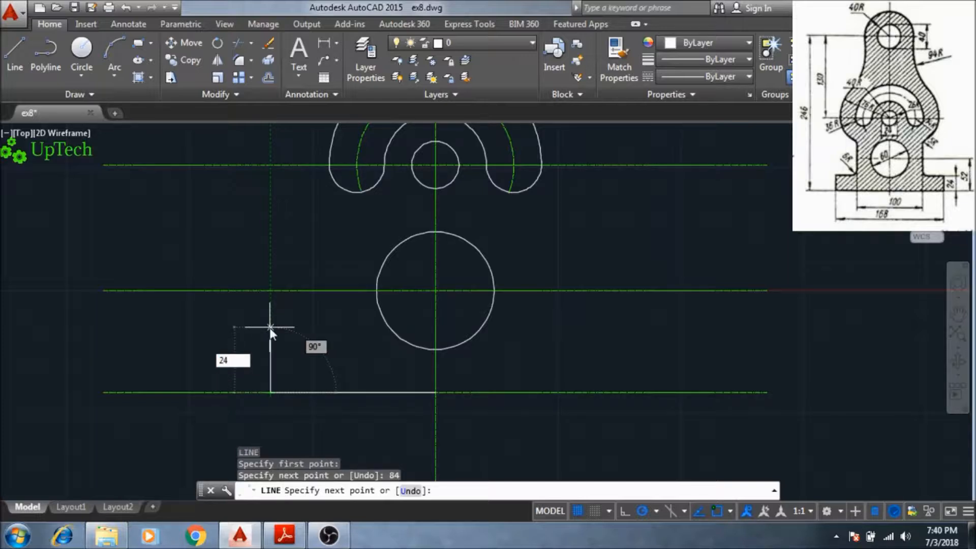
pyautogui.press('Return')
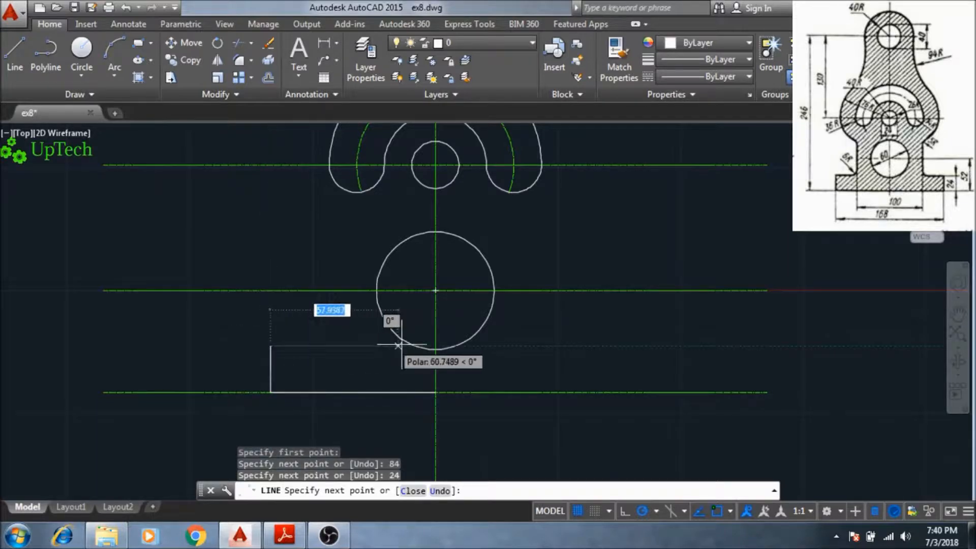
pyautogui.scroll(4, 435, 347)
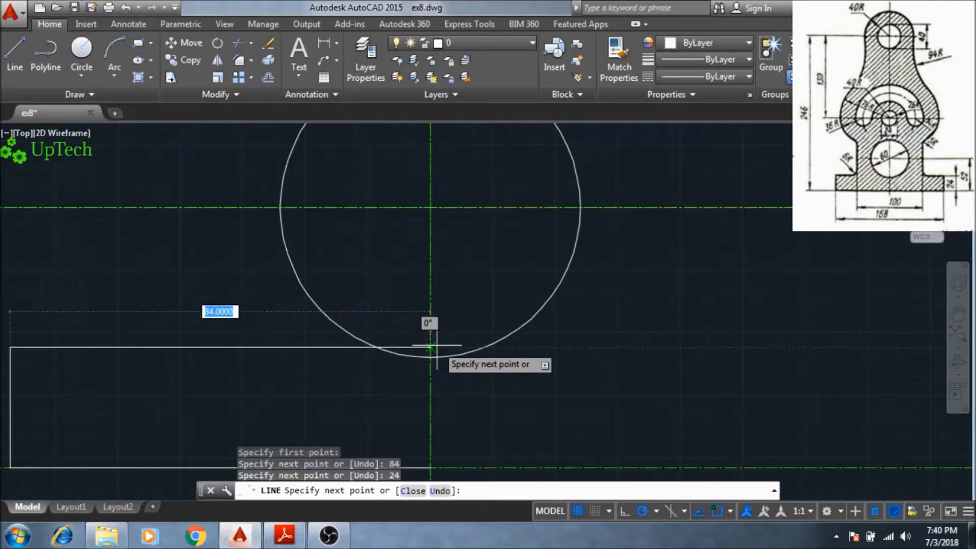
pyautogui.click(430, 347)
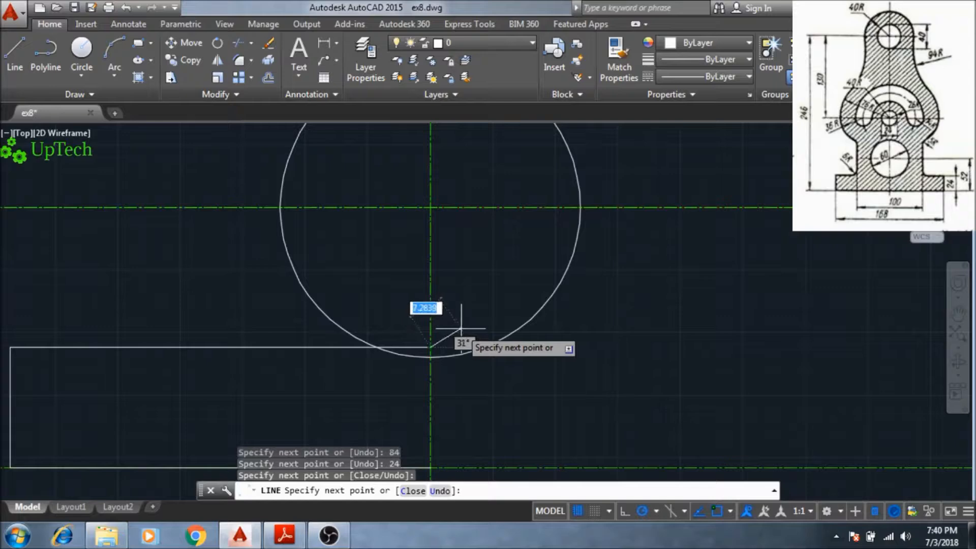
pyautogui.press('Escape')
# - Mirror the three lines of the half base about the vertical centerline, keeping the source objects
pyautogui.scroll(-4, 468, 326)
pyautogui.moveTo(469, 327)
pyautogui.mouseDown(button='middle')
pyautogui.moveTo(471, 314)
pyautogui.moveTo(479, 343)
pyautogui.moveTo(453, 349)
pyautogui.mouseUp(button='middle')
pyautogui.scroll(4, 463, 315)
pyautogui.scroll(-3, 479, 329)
pyautogui.scroll(-2, 479, 343)
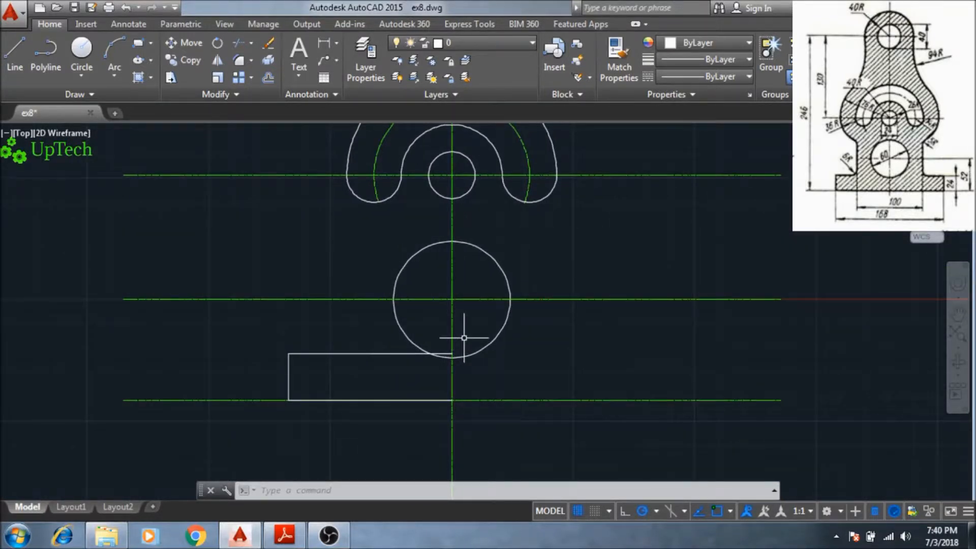
pyautogui.write('mi')
pyautogui.press('Return')
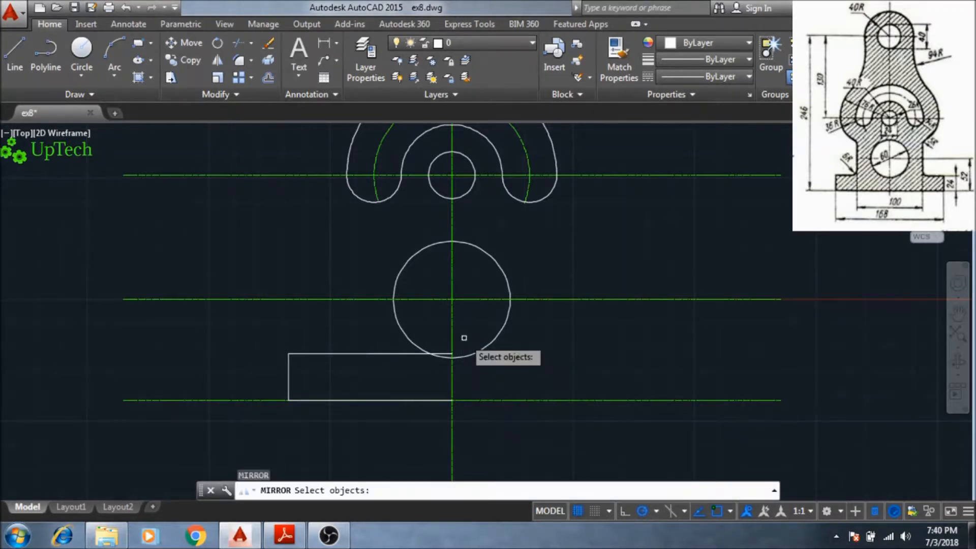
pyautogui.click(344, 354)
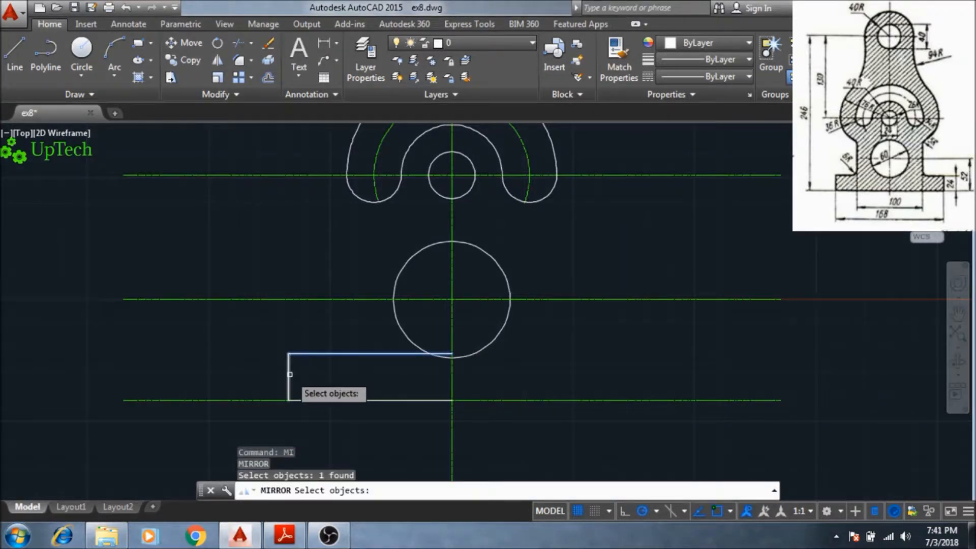
pyautogui.click(289, 376)
pyautogui.click(363, 401)
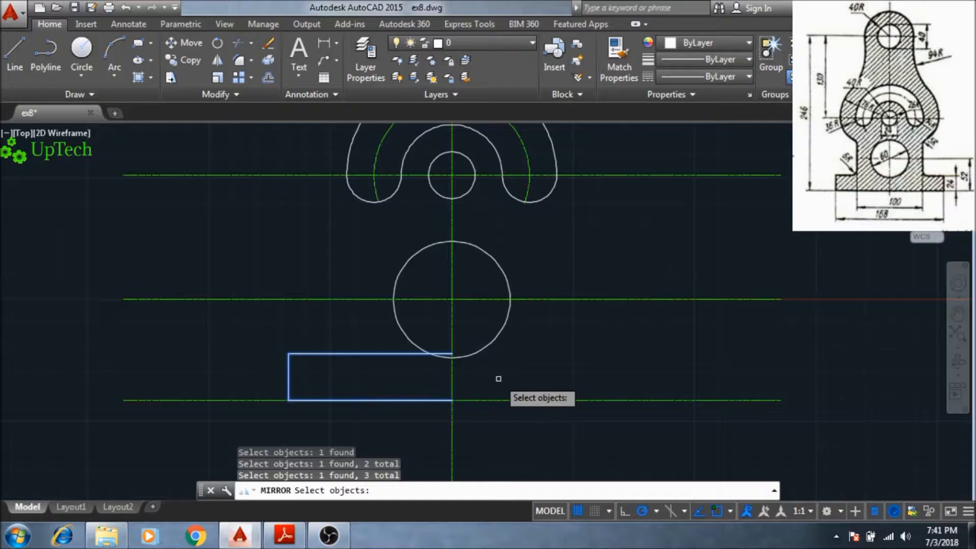
pyautogui.press('Return')
pyautogui.press('Return')
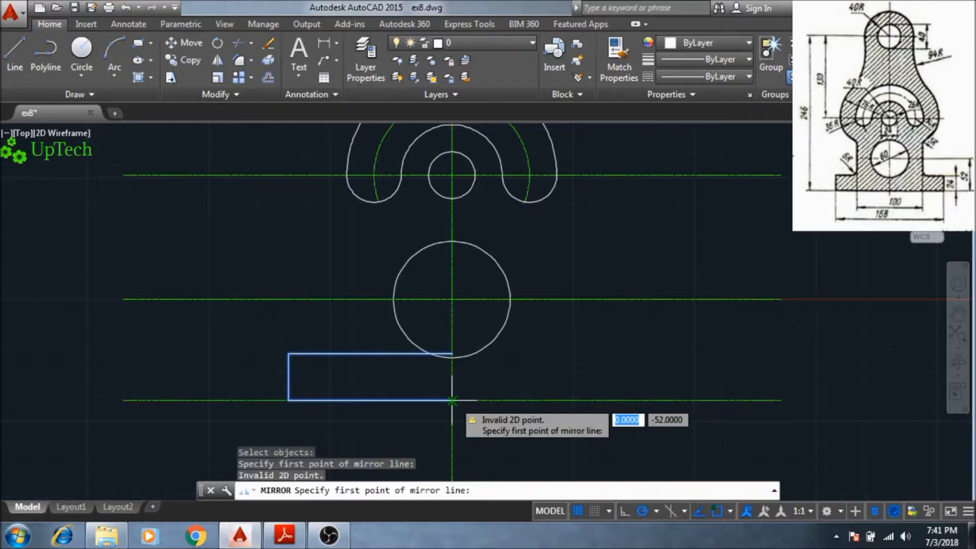
pyautogui.click(452, 400)
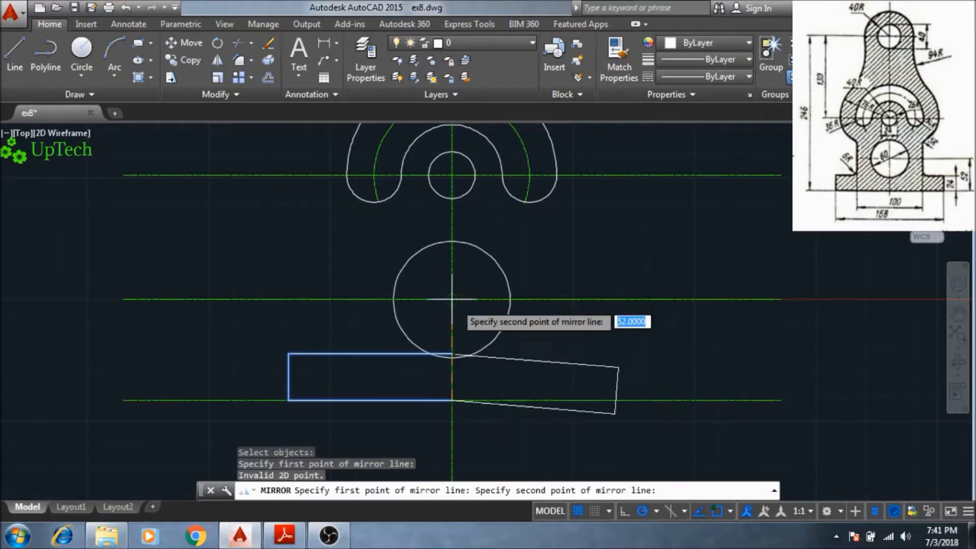
pyautogui.click(452, 176)
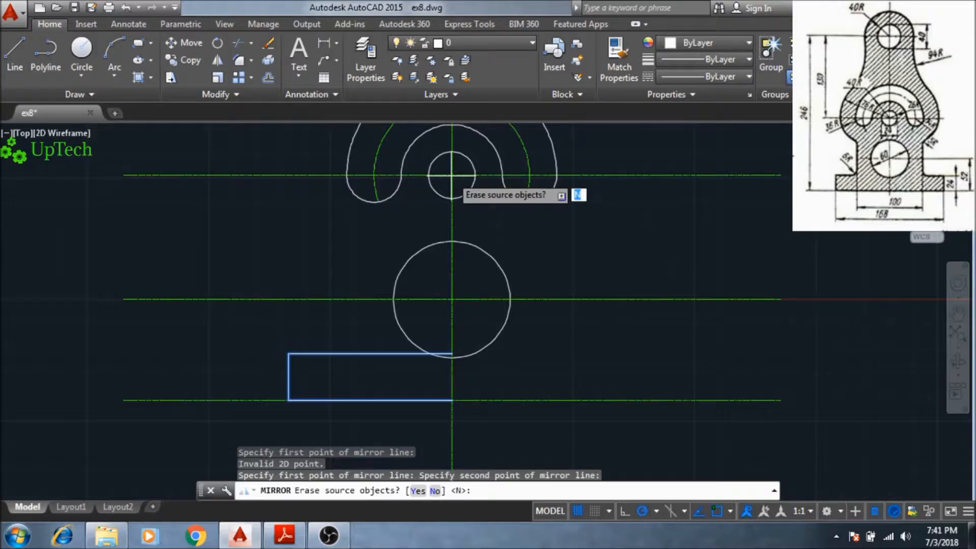
pyautogui.press('Return')
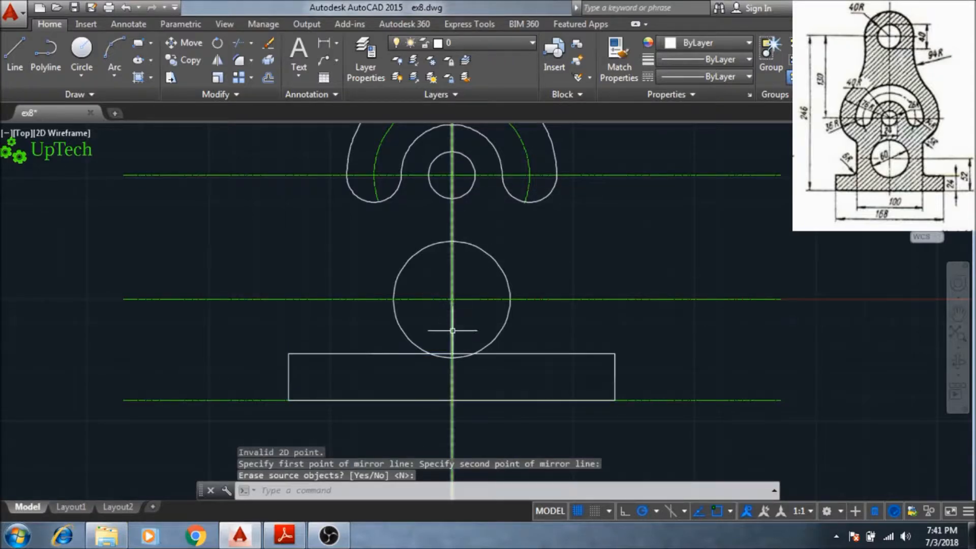
# - Draw a vertical line along the centerline from the base's top edge to a point between the large circle and the 12-radius circle
pyautogui.scroll(2, 444, 327)
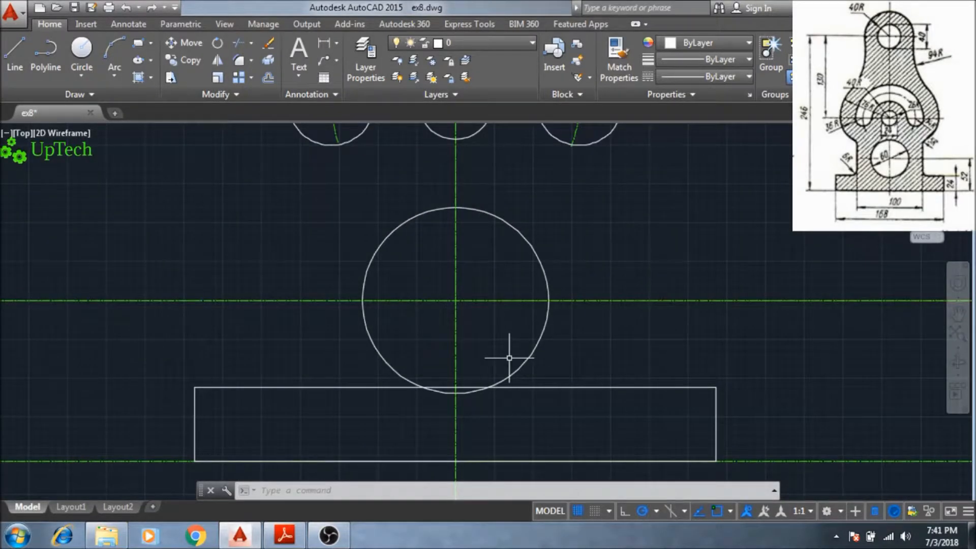
pyautogui.write('L')
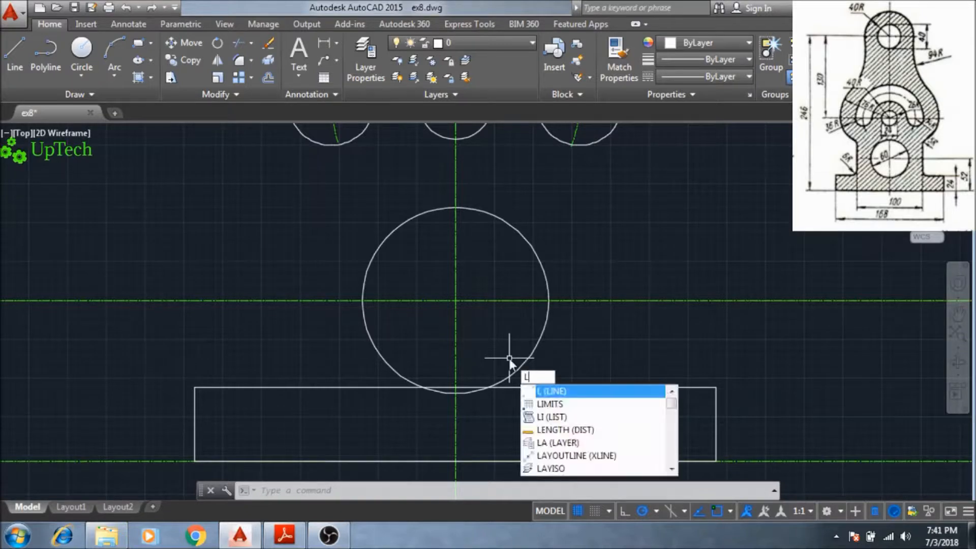
pyautogui.press('Return')
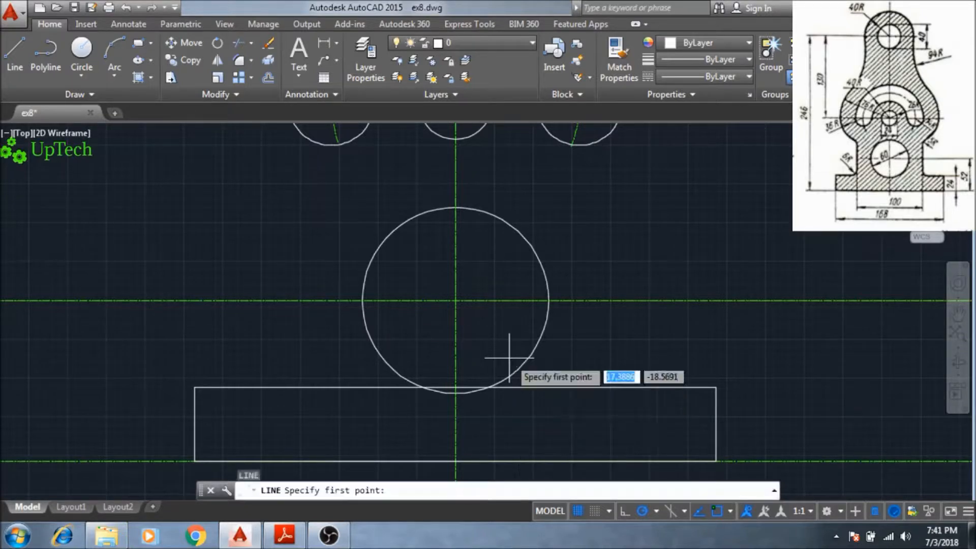
pyautogui.click(455, 387)
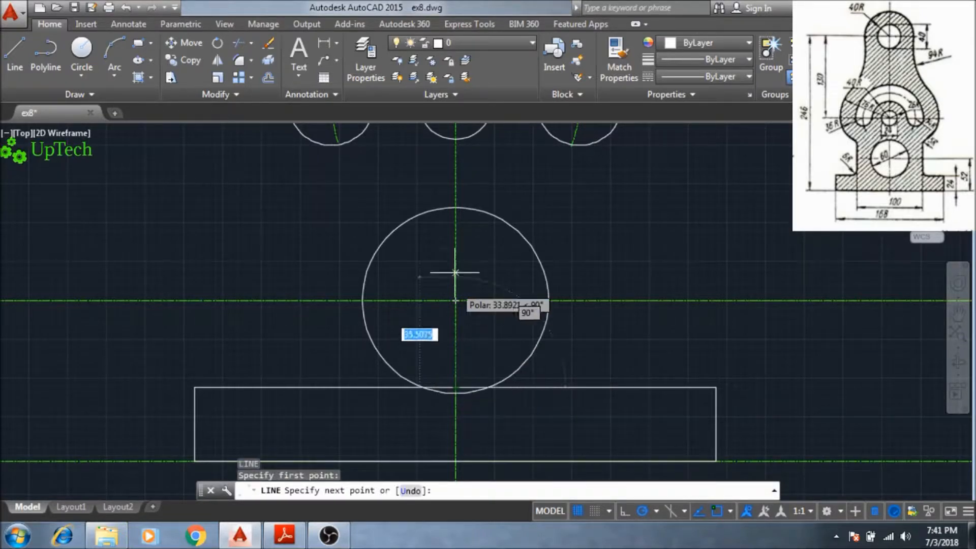
pyautogui.click(455, 184)
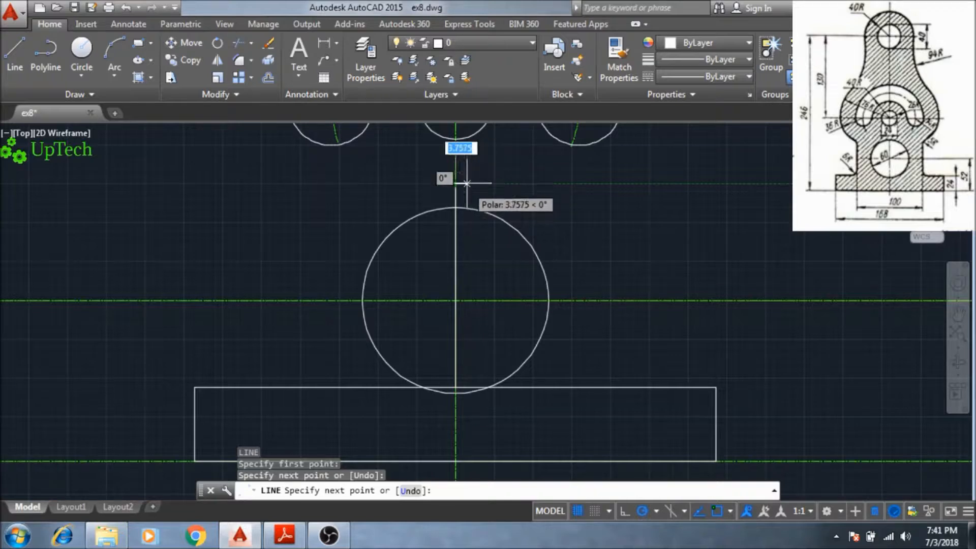
pyautogui.press('Escape')
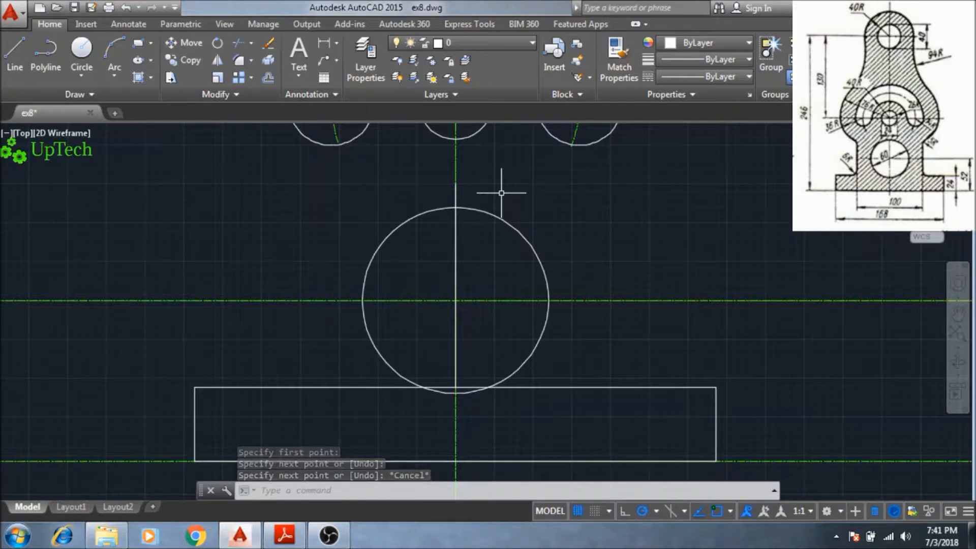
# - Offset the vertical construction line above the base by 50 to both sides to form the two side walls
pyautogui.write('c')
pyautogui.press('Return')
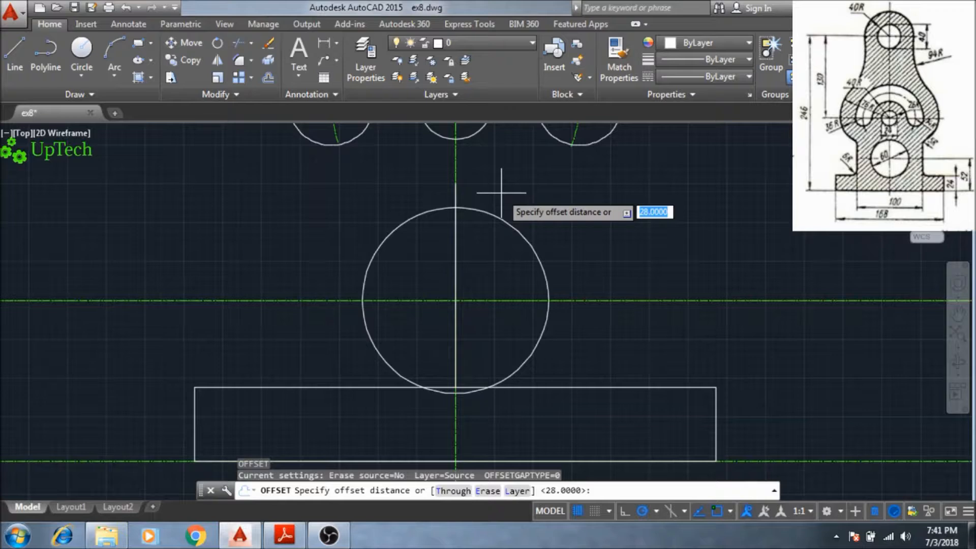
pyautogui.write('50')
pyautogui.press('Return')
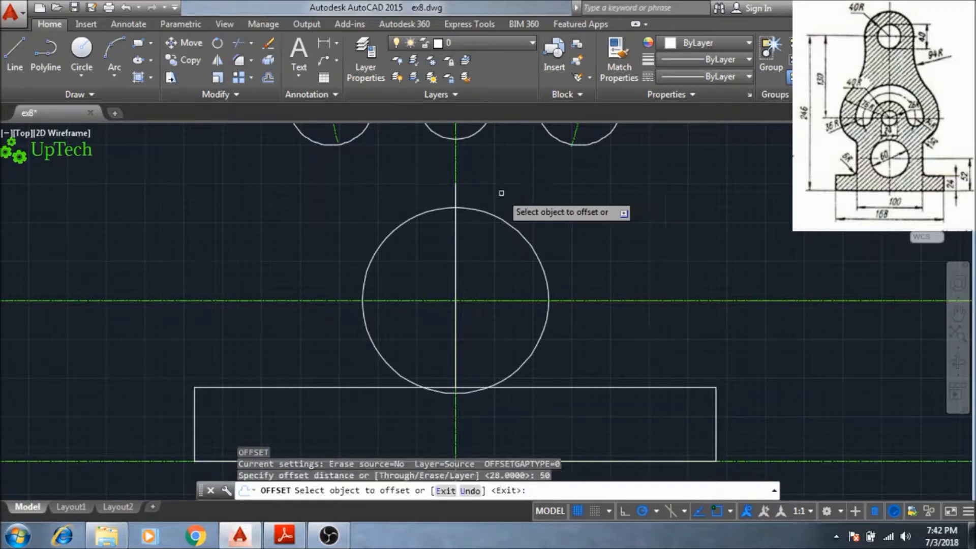
pyautogui.click(456, 246)
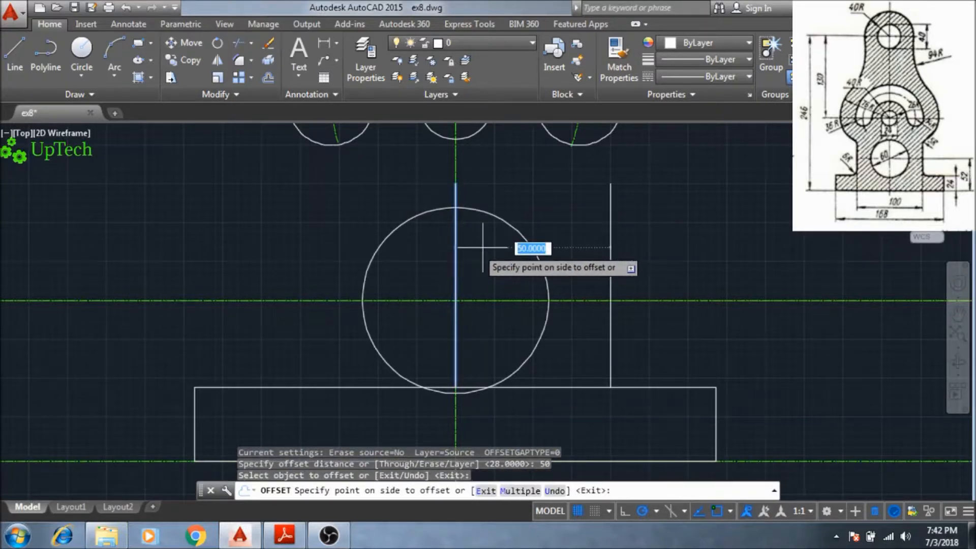
pyautogui.click(620, 247)
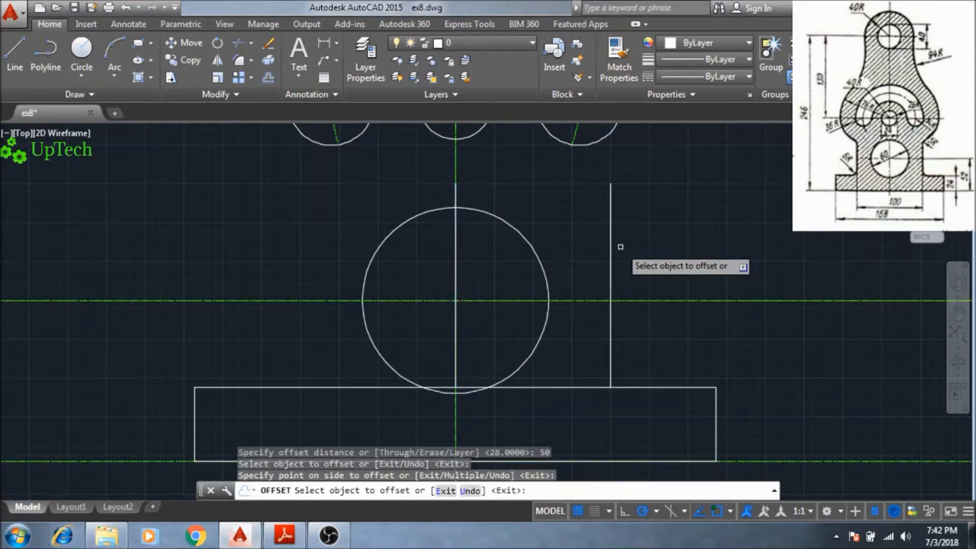
pyautogui.click(454, 259)
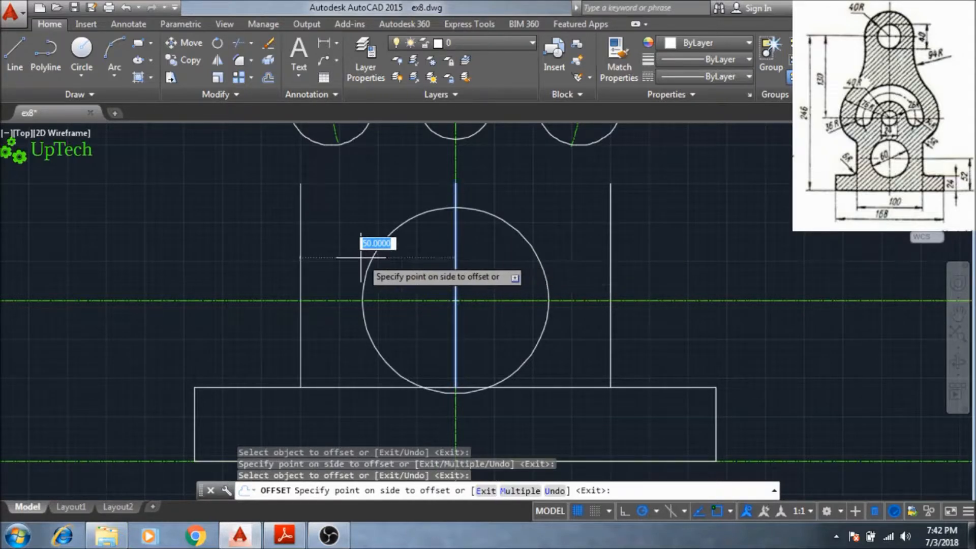
pyautogui.click(322, 257)
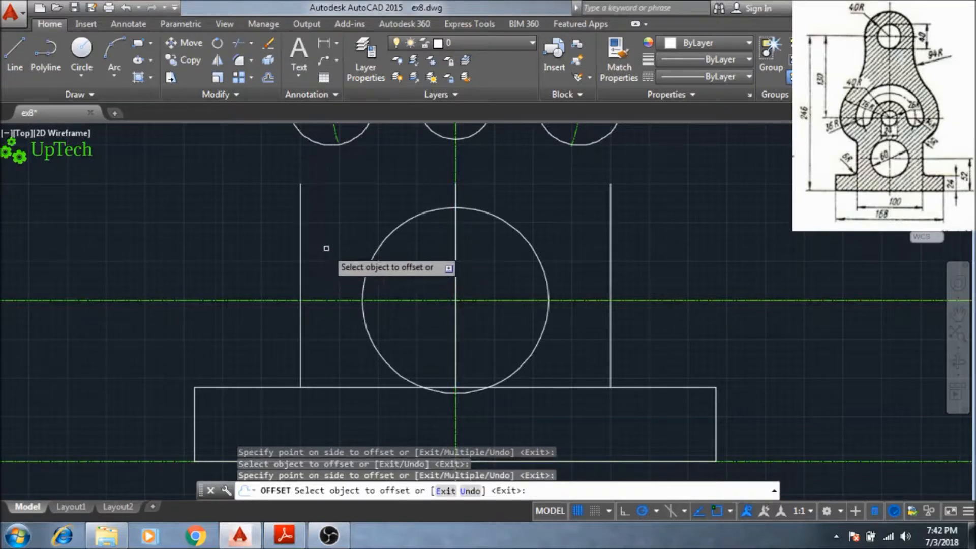
pyautogui.press('Escape')
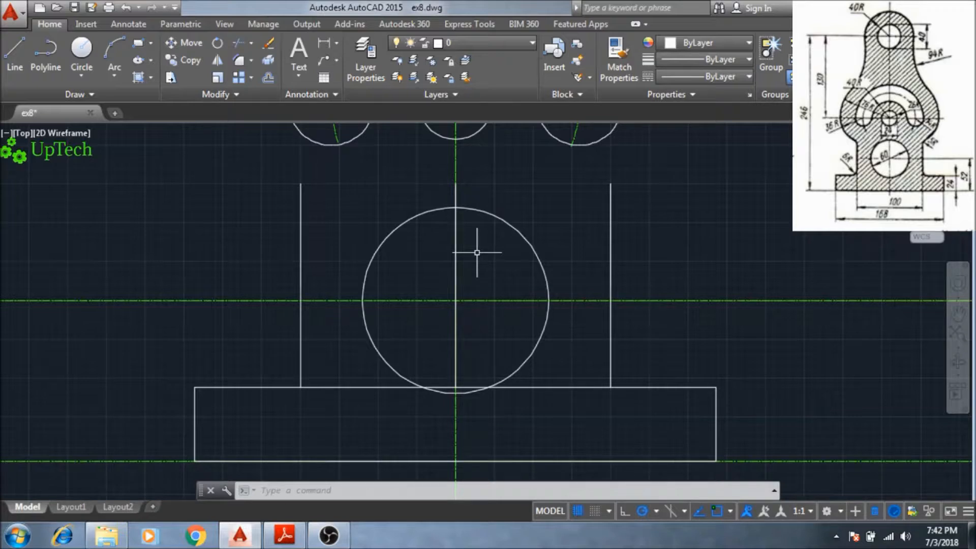
# - Erase the vertical construction line running through the large circle between the side walls
pyautogui.press('Return')
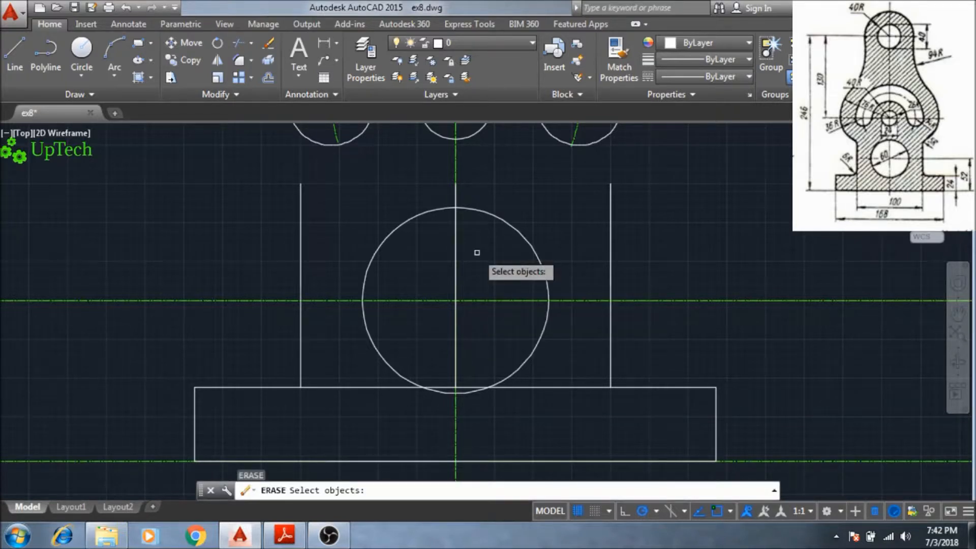
pyautogui.click(454, 255)
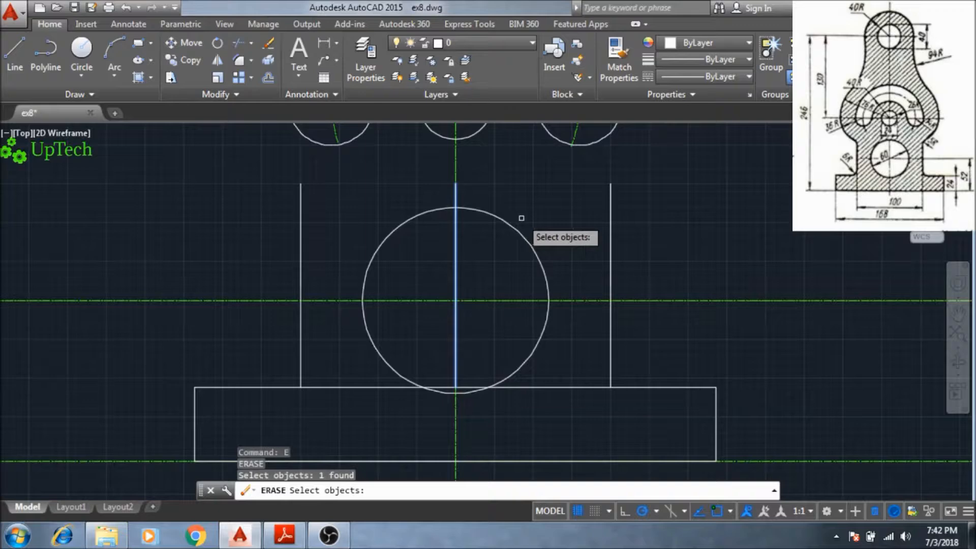
pyautogui.rightClick(559, 229)
pyautogui.rightClick(559, 232)
pyautogui.click(565, 230)
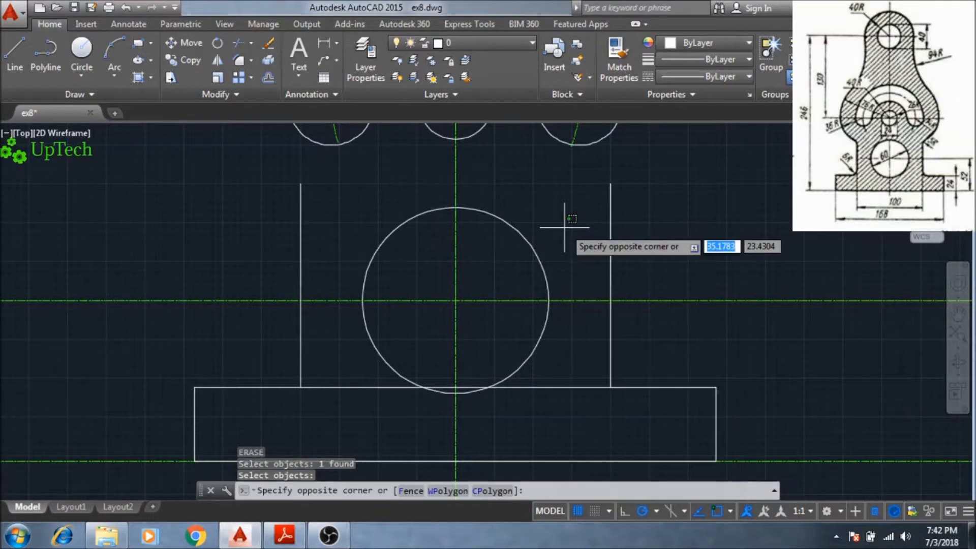
pyautogui.scroll(-3, 571, 225)
pyautogui.scroll(3, 564, 221)
pyautogui.click(596, 277)
pyautogui.scroll(-2, 633, 269)
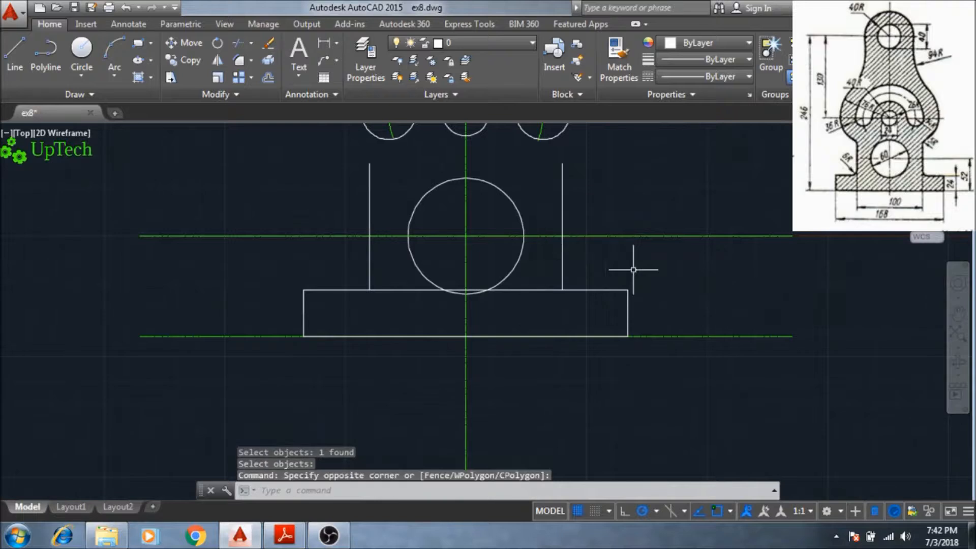
# - Erase the lowest horizontal centerline along the base's bottom edge
pyautogui.scroll(6, 620, 285)
pyautogui.scroll(-2, 534, 288)
pyautogui.moveTo(534, 288); pyautogui.dragTo(508, 289, button='middle')
pyautogui.write('e')
pyautogui.press('Return')
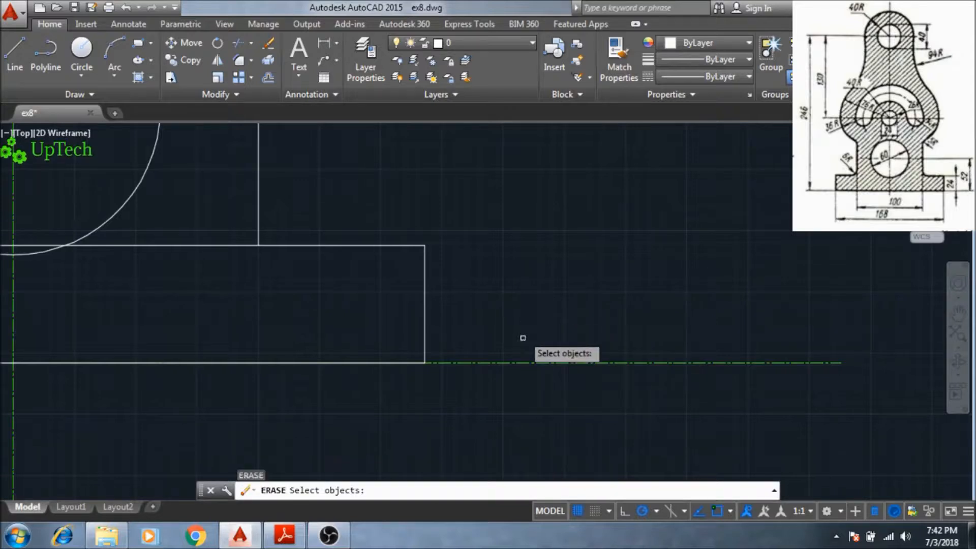
pyautogui.click(518, 361)
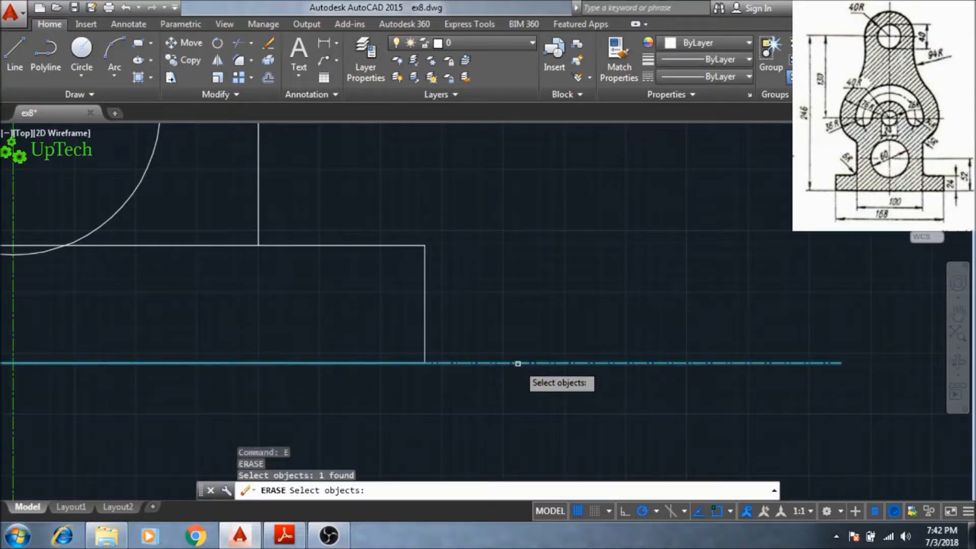
pyautogui.rightClick(523, 310)
pyautogui.click(499, 313)
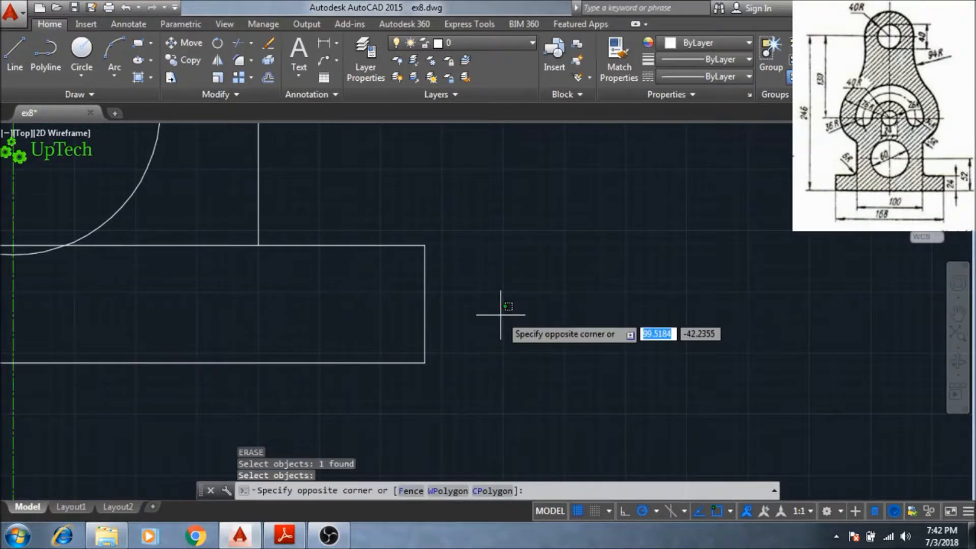
pyautogui.scroll(-4, 500, 314)
pyautogui.press('Escape')
# - Draw a 36-radius arc centered where the slot's center arc meets the middle centerline on the right, from below the center counterclockwise to its upper right
pyautogui.moveTo(506, 294)
pyautogui.mouseDown(button='middle')
pyautogui.moveTo(554, 381)
pyautogui.moveTo(617, 403)
pyautogui.moveTo(572, 398)
pyautogui.mouseUp(button='middle')
pyautogui.scroll(-3, 572, 398)
pyautogui.scroll(2, 545, 366)
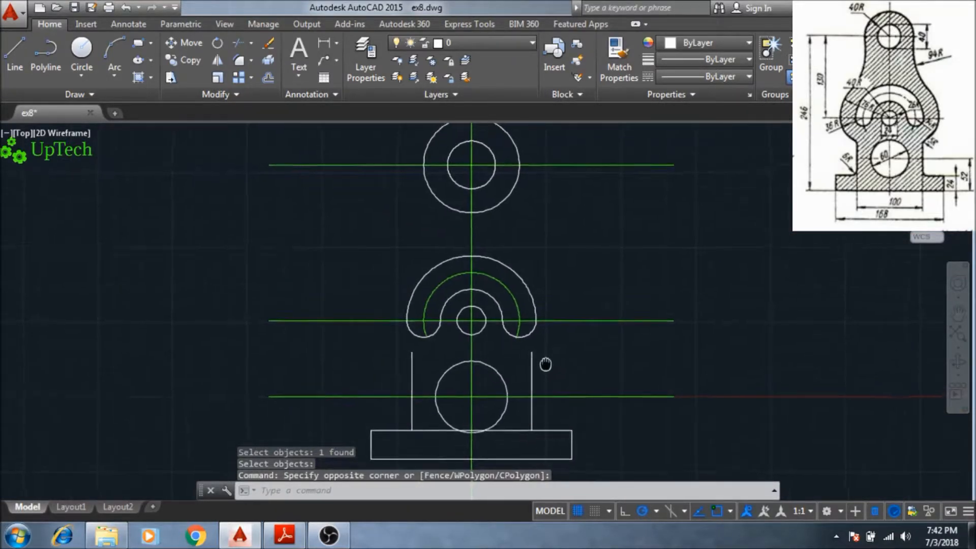
pyautogui.moveTo(544, 367); pyautogui.dragTo(530, 327, button='middle')
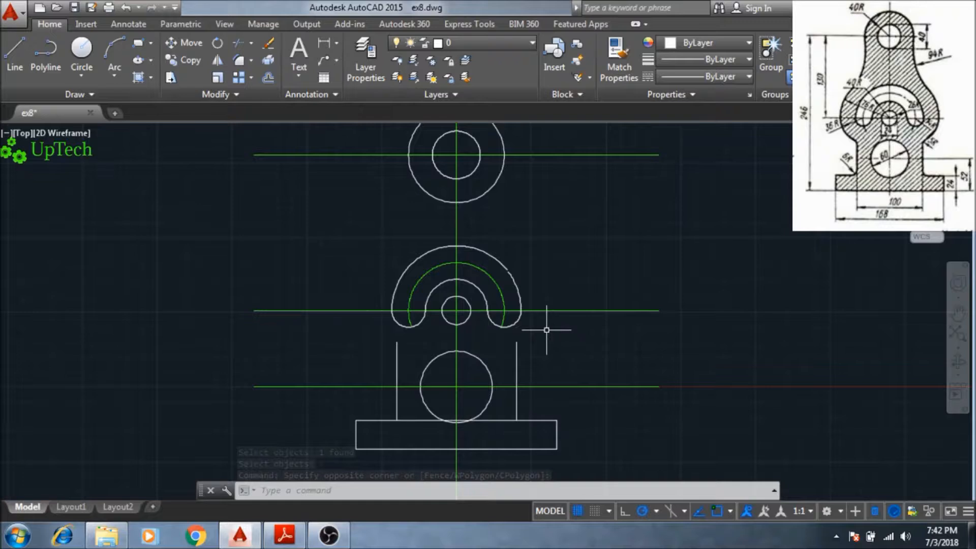
pyautogui.write('a')
pyautogui.press('Return')
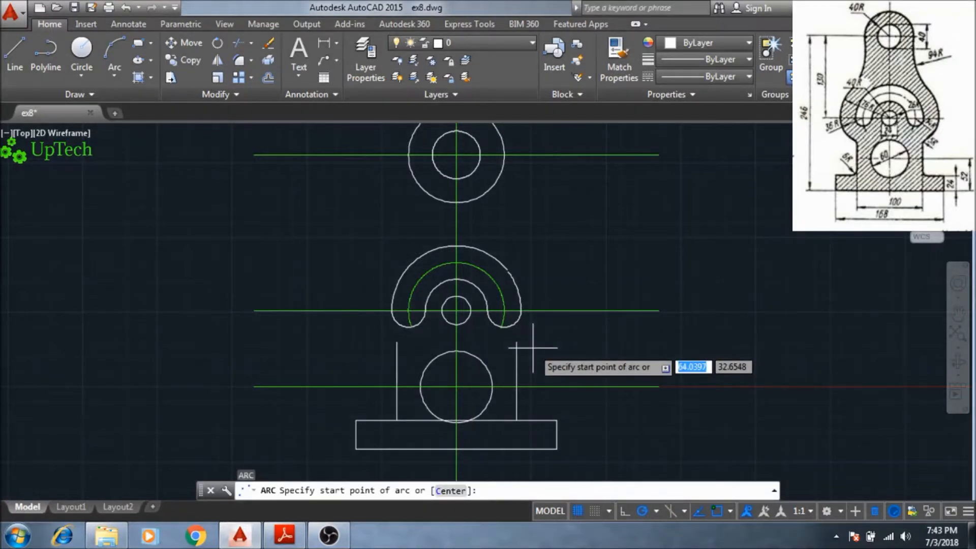
pyautogui.write('c')
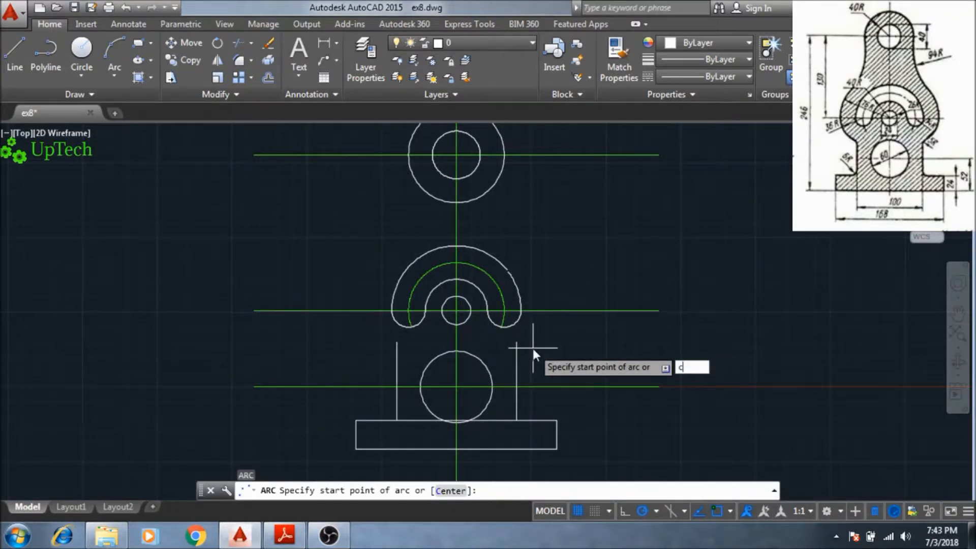
pyautogui.press('Return')
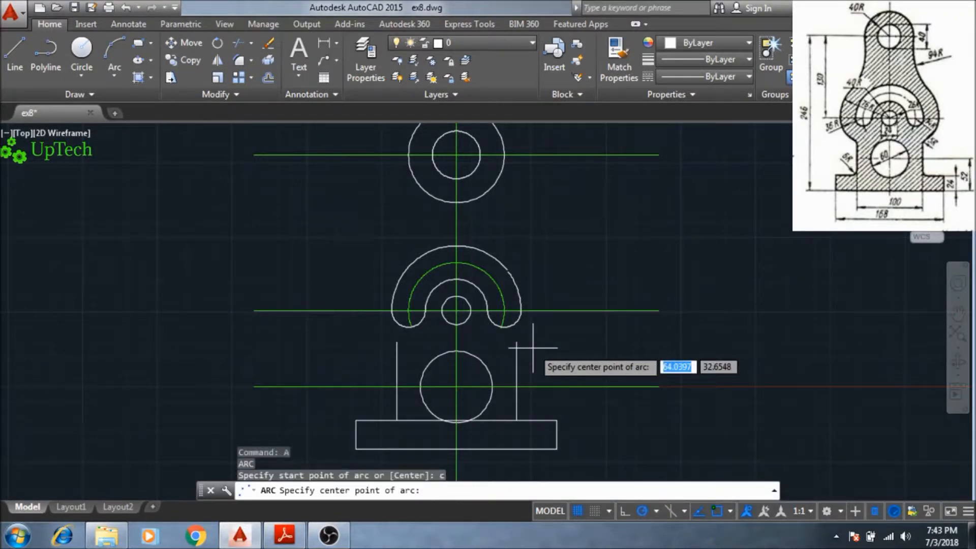
pyautogui.scroll(4, 503, 311)
pyautogui.click(508, 311)
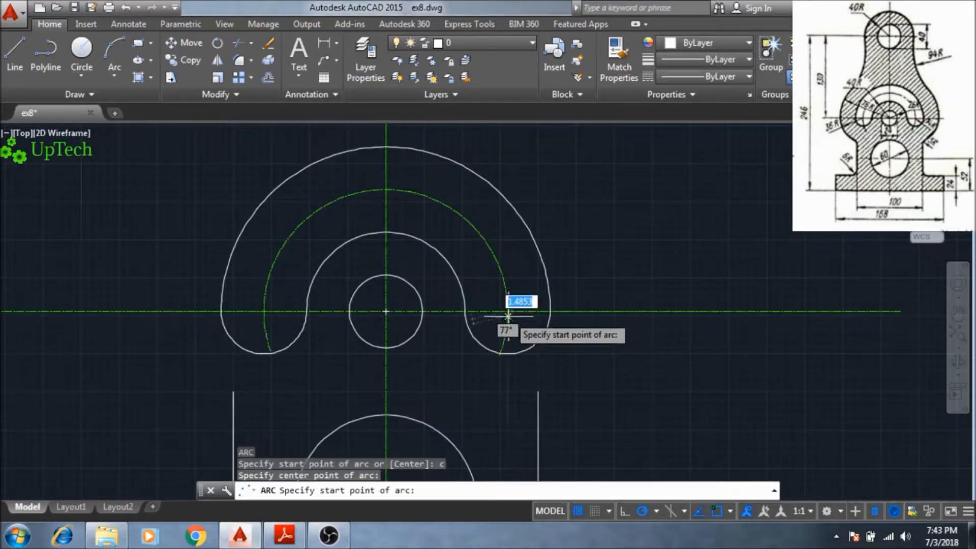
pyautogui.moveTo(517, 440); pyautogui.dragTo(508, 404, button='middle')
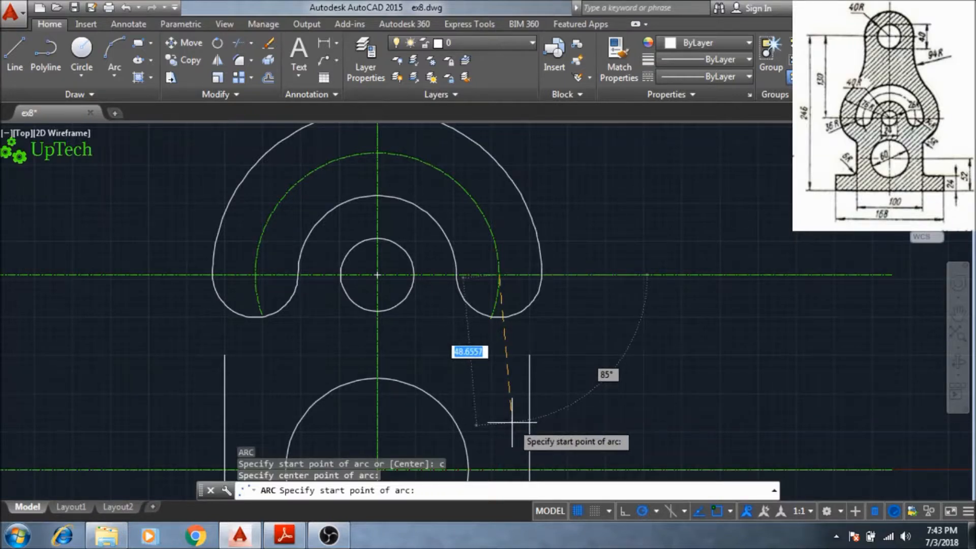
pyautogui.write('6')
pyautogui.press('Return')
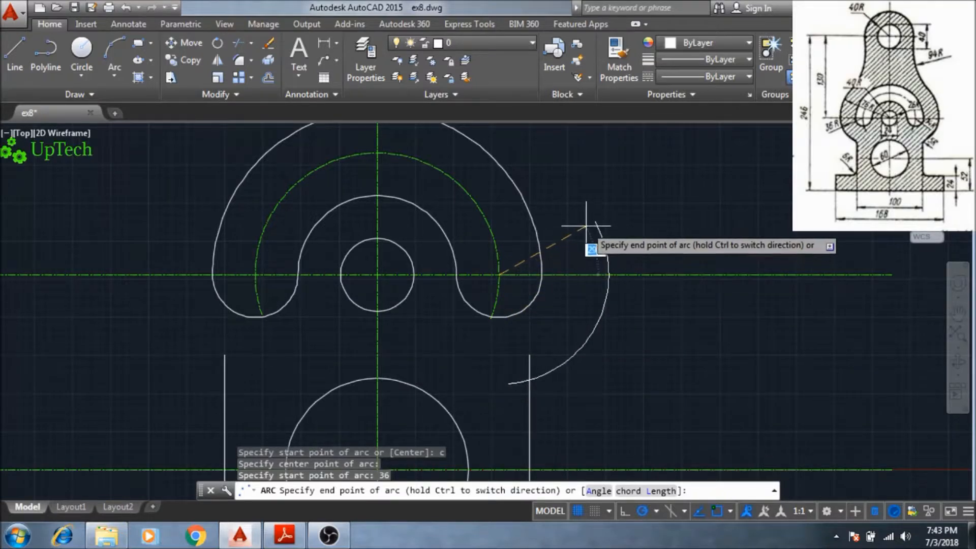
pyautogui.click(587, 220)
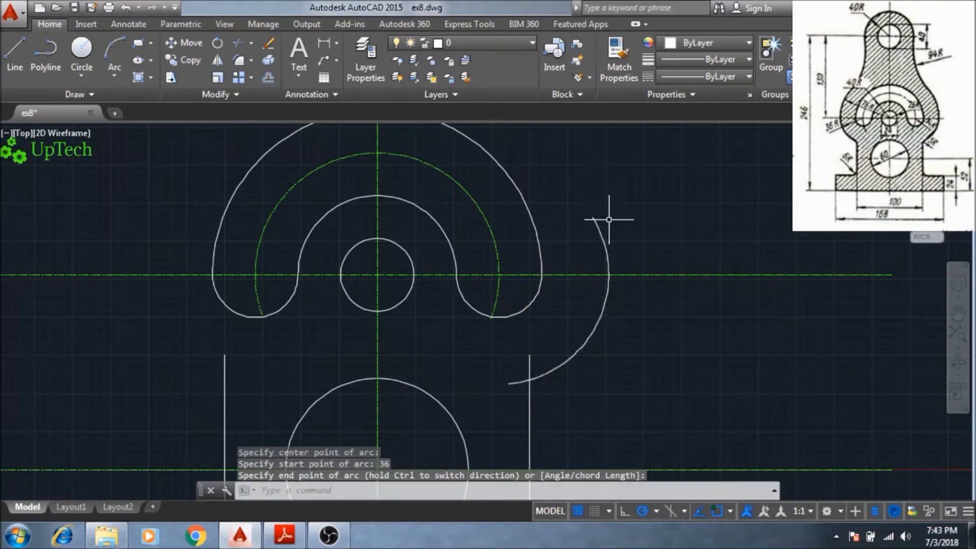
# - Draw a 76-radius arc about the small circle's center, from just below the middle centerline on the right up past the slot's upper right
pyautogui.scroll(-4, 581, 244)
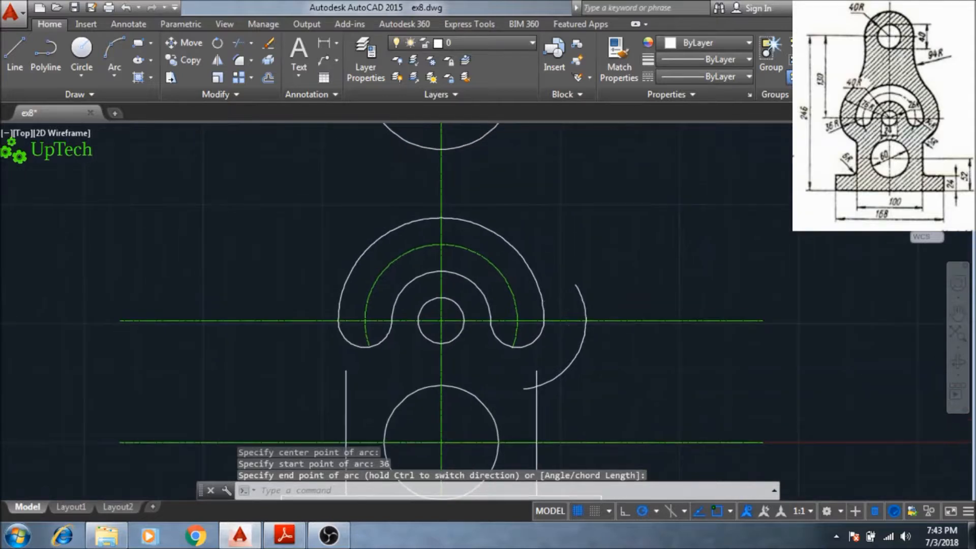
pyautogui.moveTo(569, 296); pyautogui.dragTo(558, 295, button='middle')
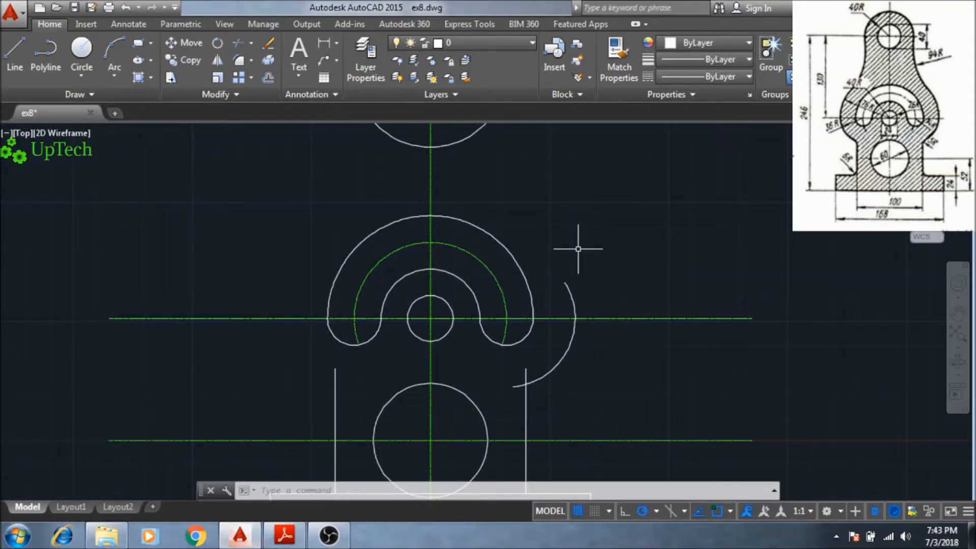
pyautogui.press('space')
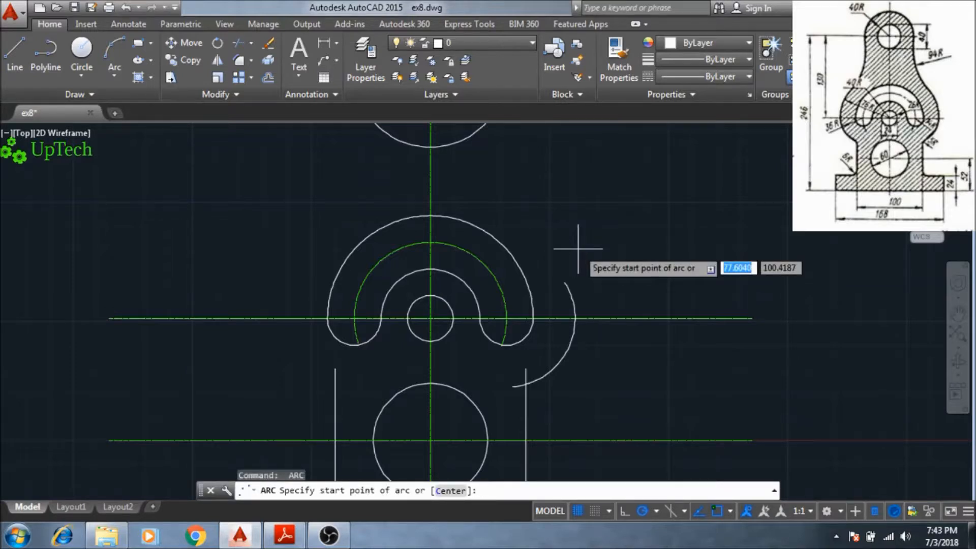
pyautogui.write('c')
pyautogui.press('Return')
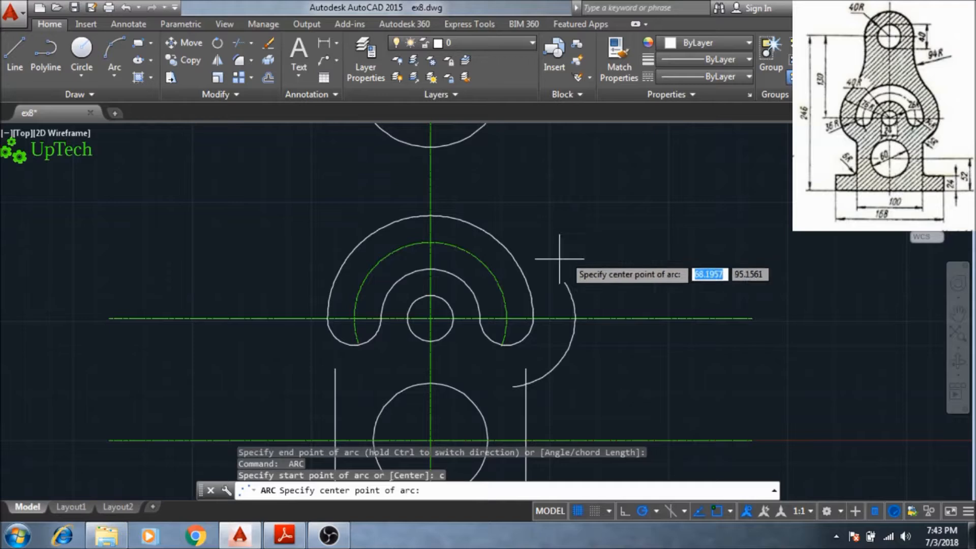
pyautogui.click(431, 318)
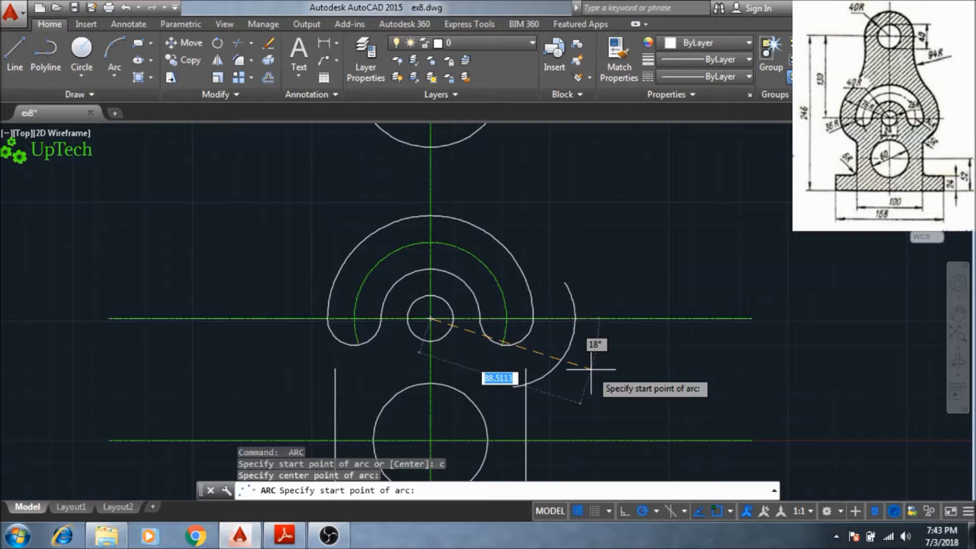
pyautogui.write('76')
pyautogui.press('Return')
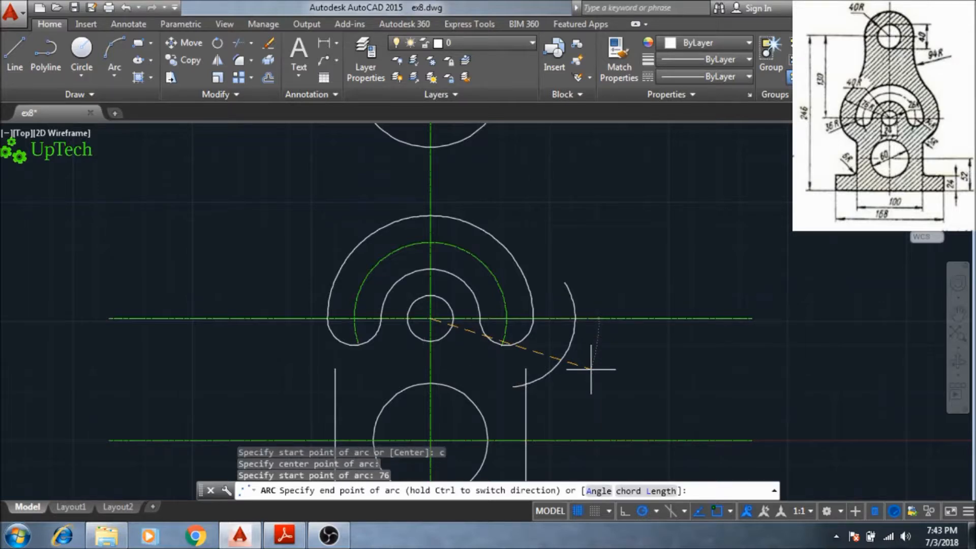
pyautogui.click(559, 171)
# - Draw a 94-radius circle tangent to the 76-radius arc and the right side of the top boss's outer circle
pyautogui.moveTo(585, 272)
pyautogui.mouseDown(button='middle')
pyautogui.moveTo(594, 362)
pyautogui.moveTo(586, 313)
pyautogui.mouseUp(button='middle')
pyautogui.write('c')
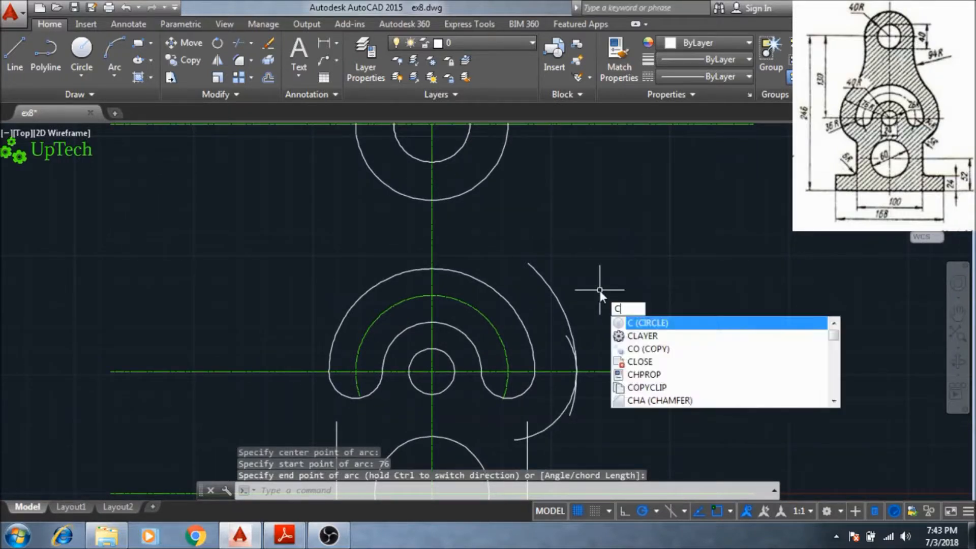
pyautogui.press('Return')
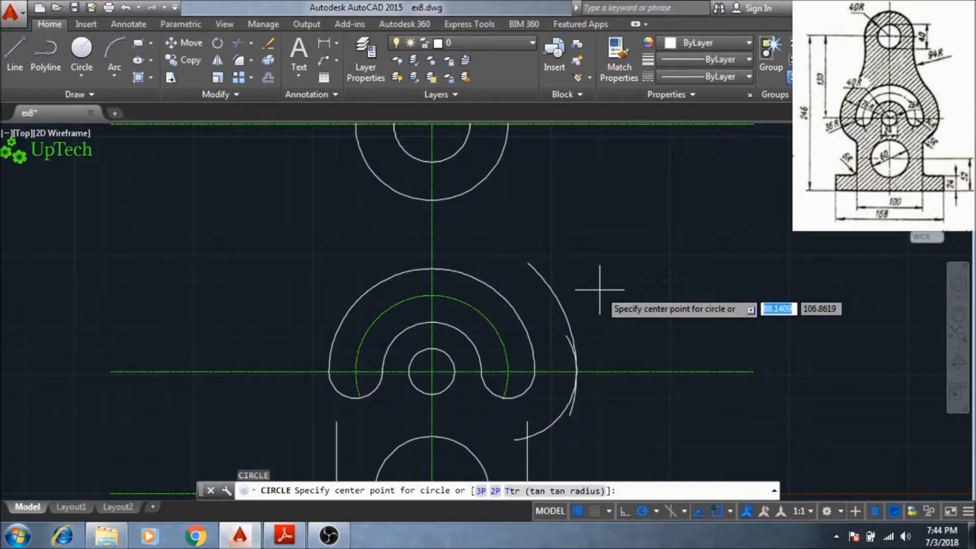
pyautogui.write('ttr')
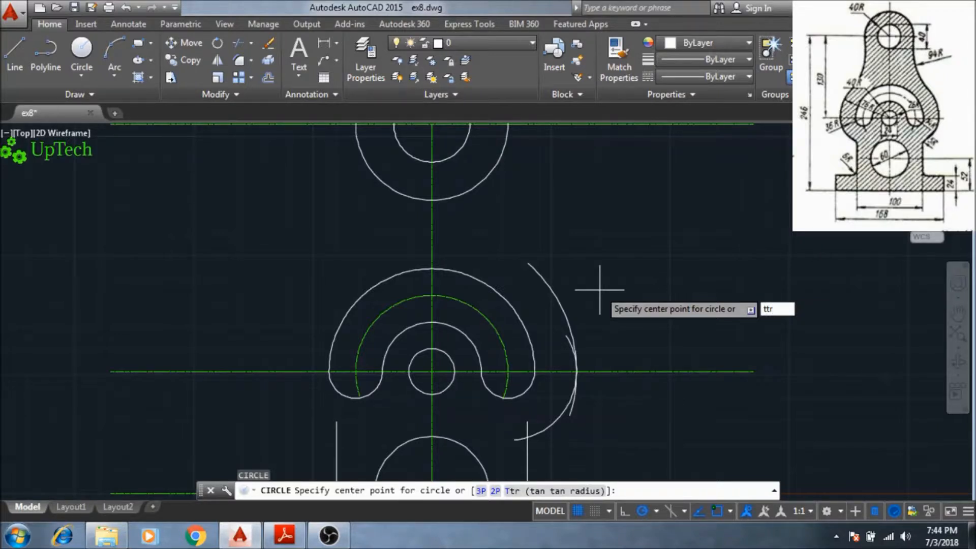
pyautogui.press('Return')
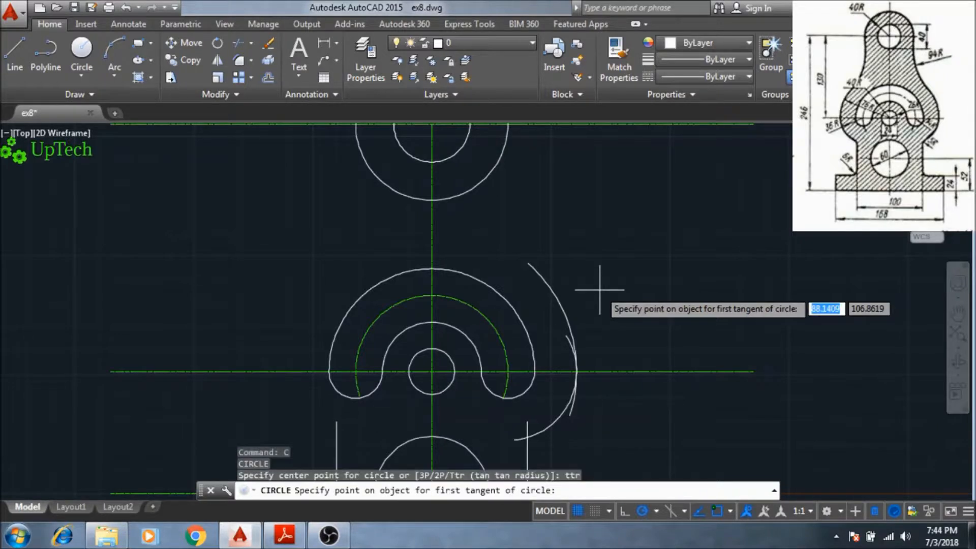
pyautogui.click(542, 279)
pyautogui.moveTo(562, 218); pyautogui.dragTo(571, 321, button='middle')
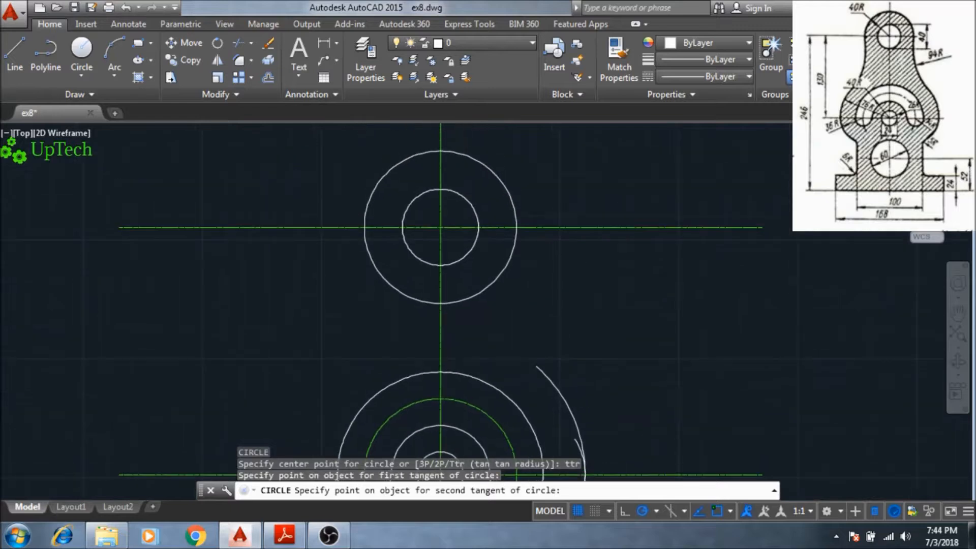
pyautogui.click(516, 269)
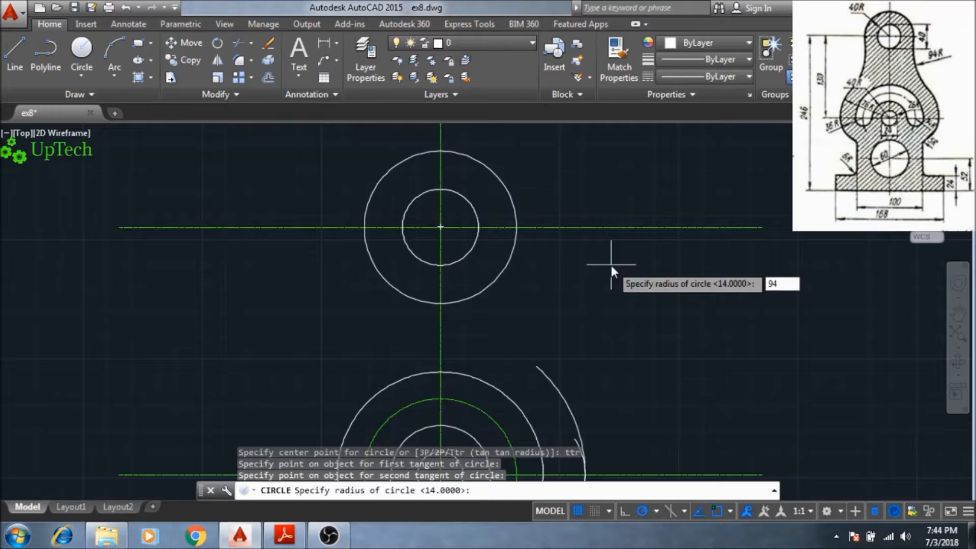
pyautogui.press('Return')
# - Trim the 76-radius arc's tail below the middle centerline and the 36-radius arc's end above it
pyautogui.scroll(-4, 611, 264)
pyautogui.scroll(2, 597, 307)
pyautogui.moveTo(600, 366)
pyautogui.mouseDown(button='middle')
pyautogui.moveTo(581, 340)
pyautogui.moveTo(556, 370)
pyautogui.moveTo(538, 366)
pyautogui.mouseUp(button='middle')
pyautogui.scroll(2, 568, 340)
pyautogui.scroll(-3, 556, 370)
pyautogui.scroll(1, 555, 370)
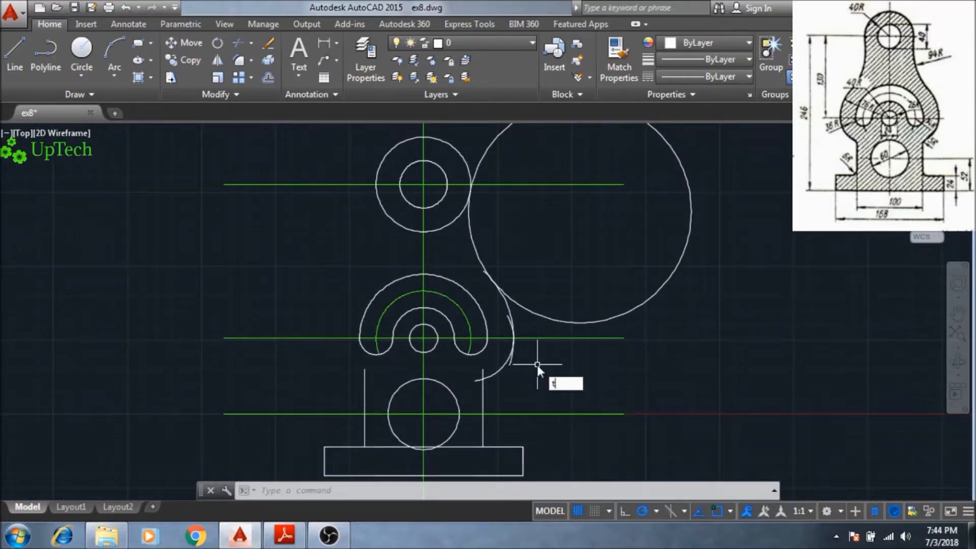
pyautogui.press('Return')
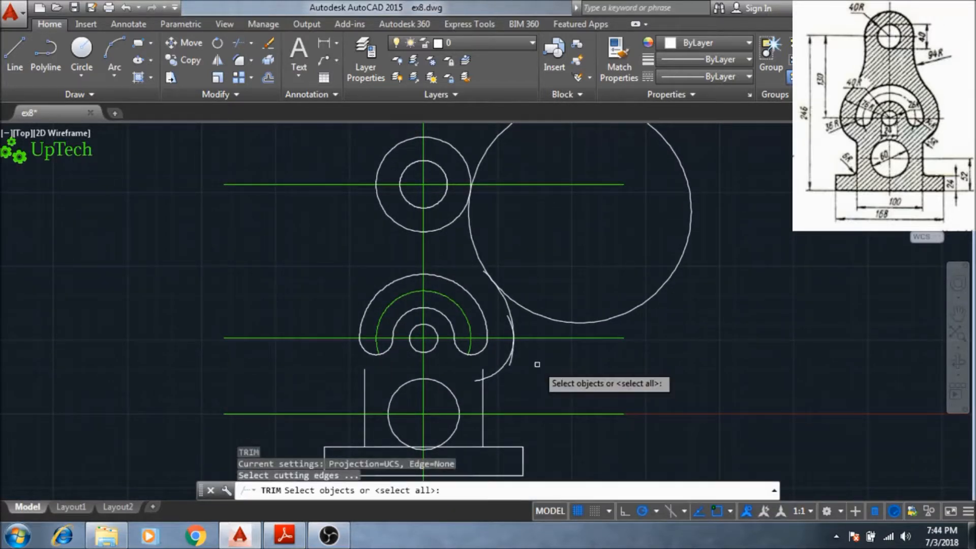
pyautogui.press('Return')
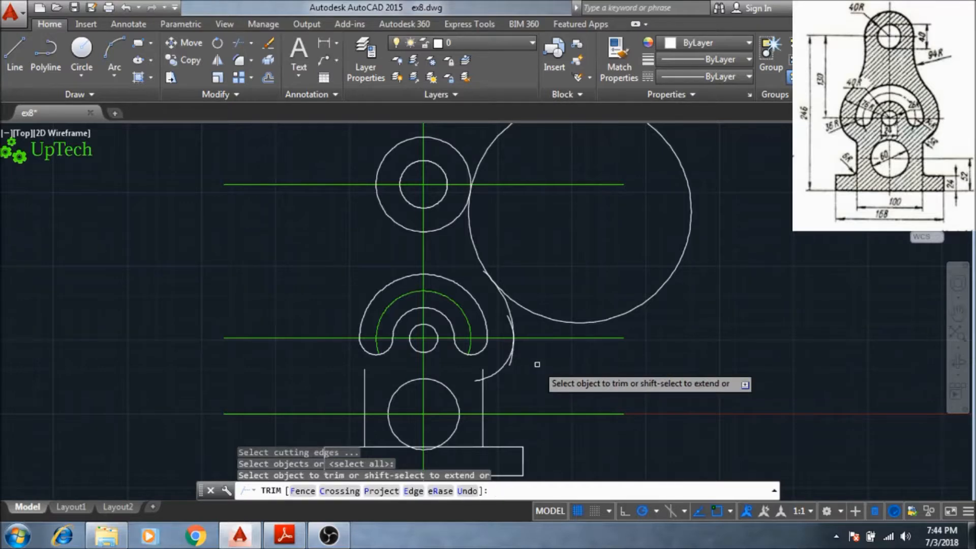
pyautogui.scroll(4, 503, 386)
pyautogui.moveTo(498, 383); pyautogui.dragTo(487, 419, button='middle')
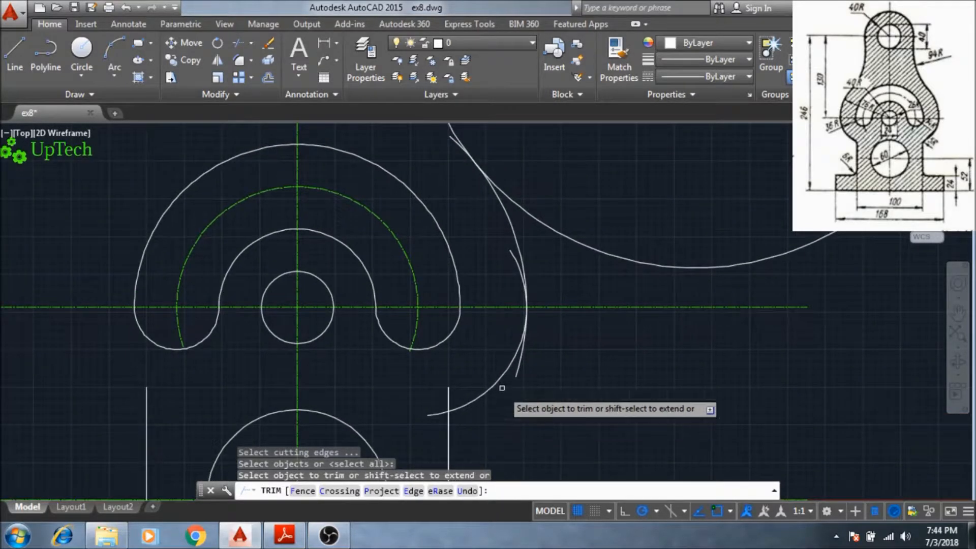
pyautogui.click(517, 370)
pyautogui.moveTo(534, 342); pyautogui.dragTo(533, 386, button='middle')
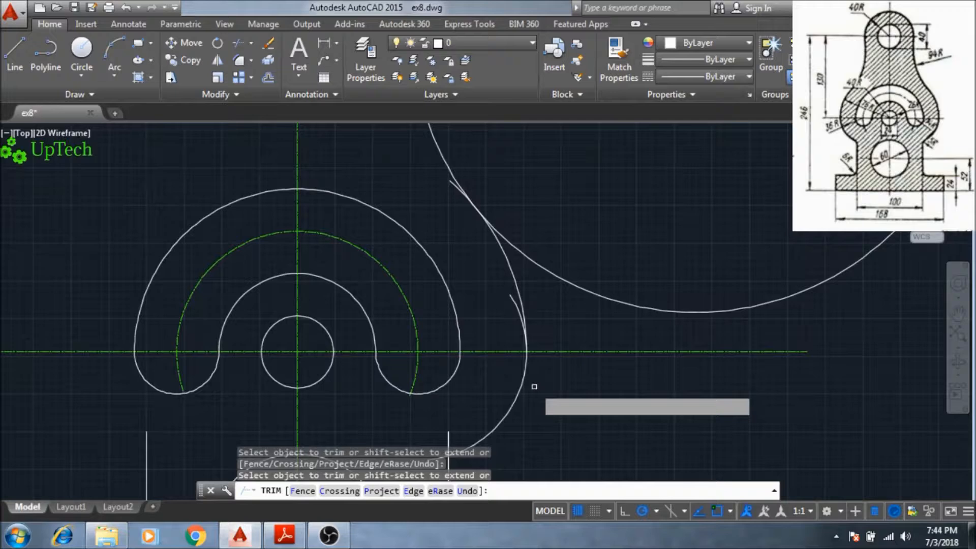
pyautogui.click(515, 307)
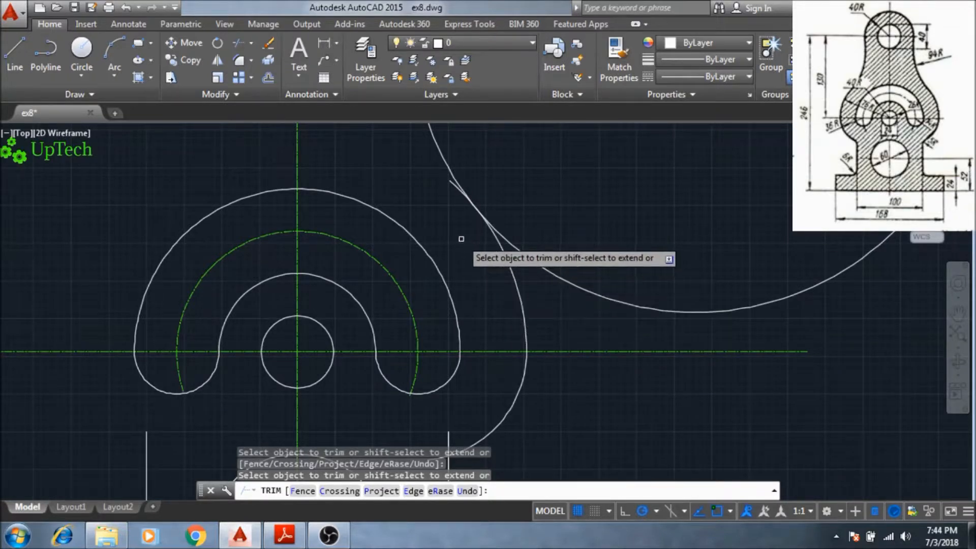
# - Trim the 76-radius arc's upper end past the tangent point and the 94-radius circle's outer portion, keeping the arc joining the boss
pyautogui.scroll(4, 455, 201)
pyautogui.click(464, 168)
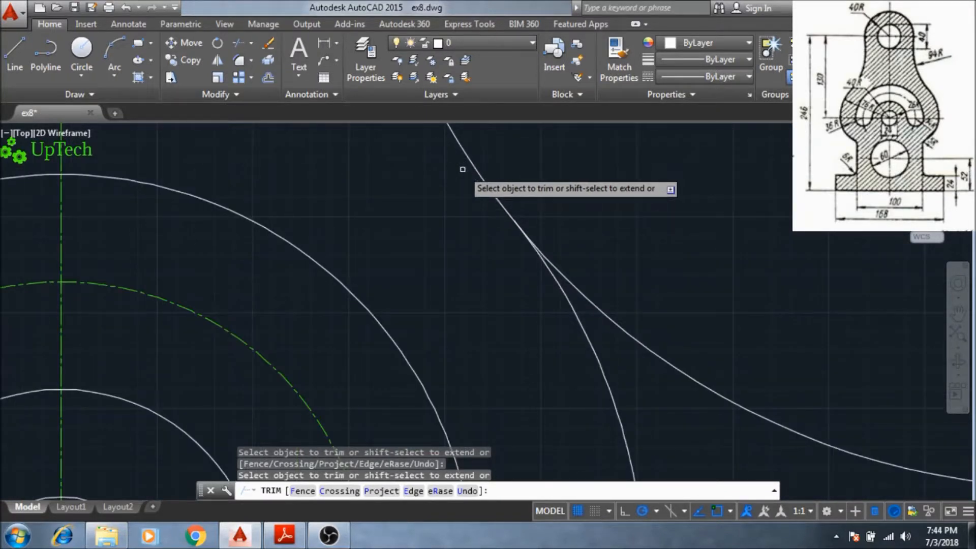
pyautogui.scroll(-4, 474, 249)
pyautogui.scroll(-6, 473, 264)
pyautogui.moveTo(471, 266); pyautogui.dragTo(462, 280, button='middle')
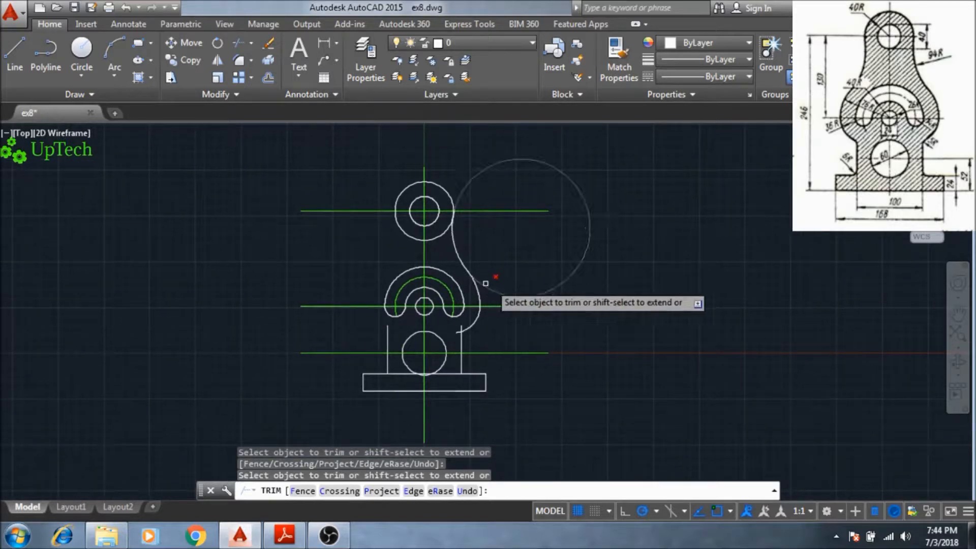
pyautogui.click(494, 290)
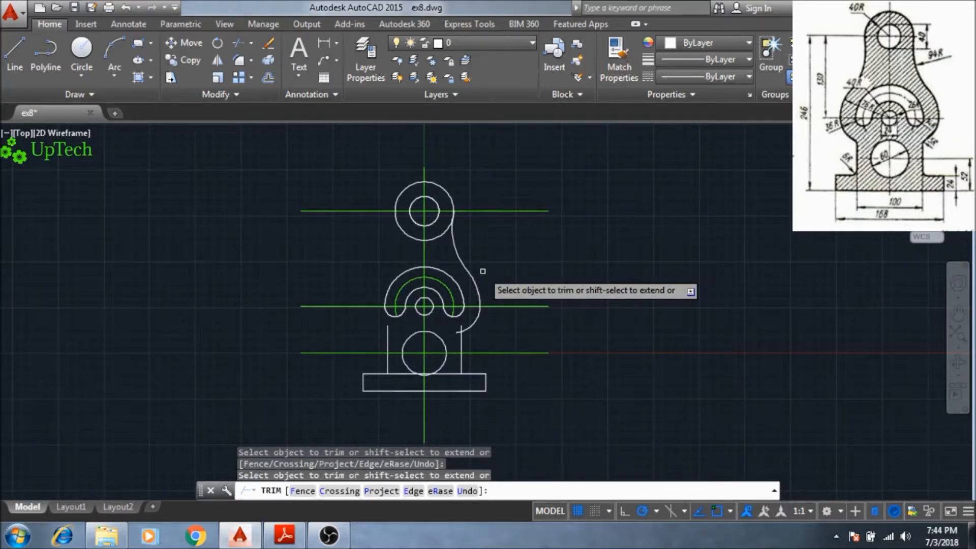
pyautogui.scroll(1, 481, 272)
pyautogui.scroll(1, 481, 273)
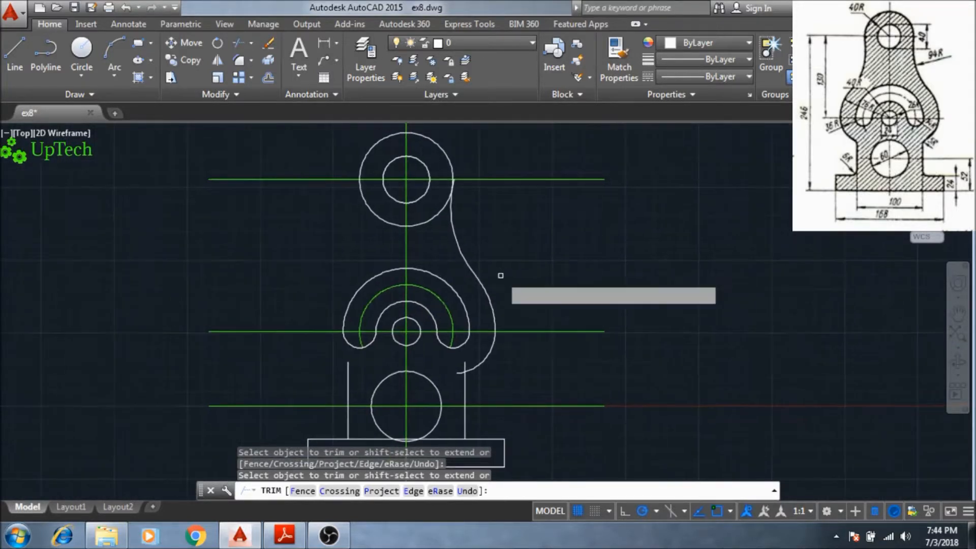
pyautogui.press('Escape')
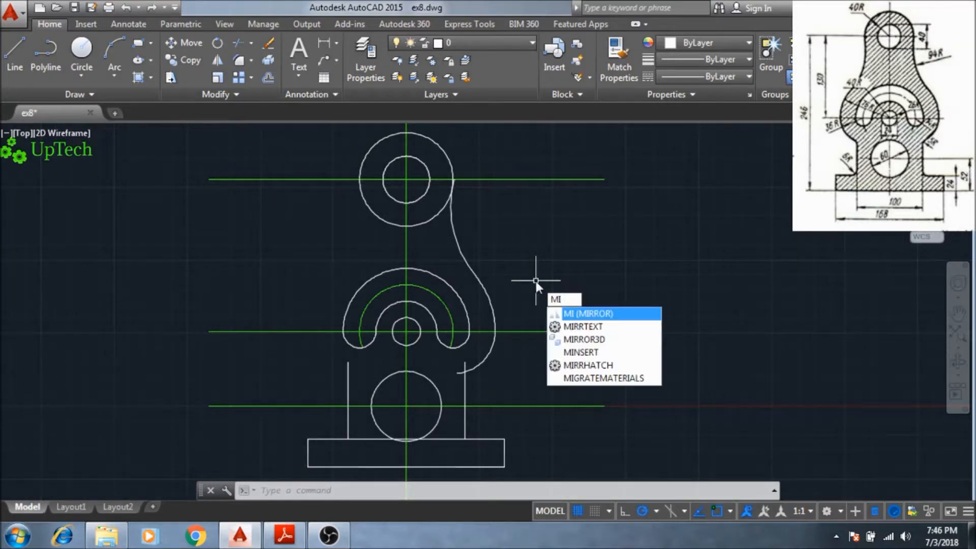
# - Mirror the three right-hand contour arcs about the vertical centerline, keeping the source objects
pyautogui.press('Return')
pyautogui.click(493, 348)
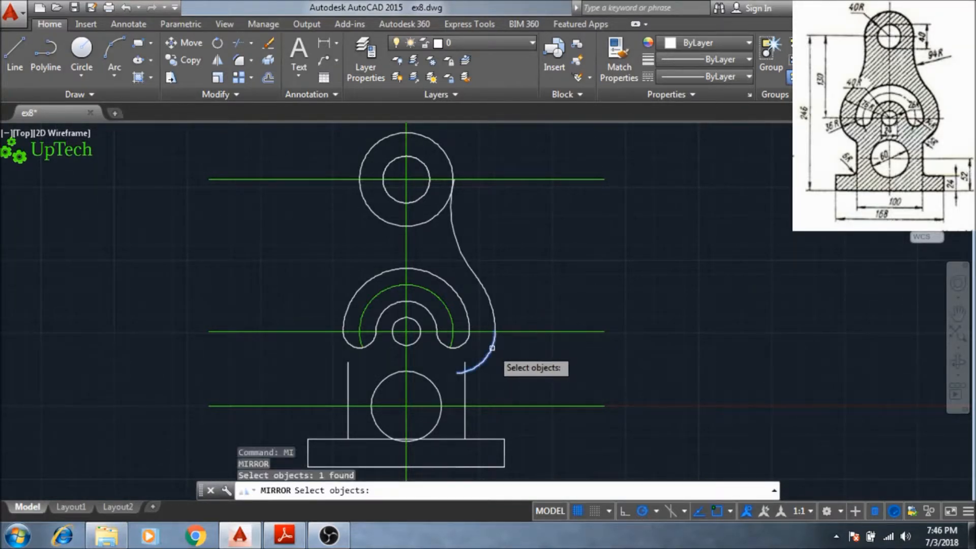
pyautogui.click(487, 300)
pyautogui.click(462, 254)
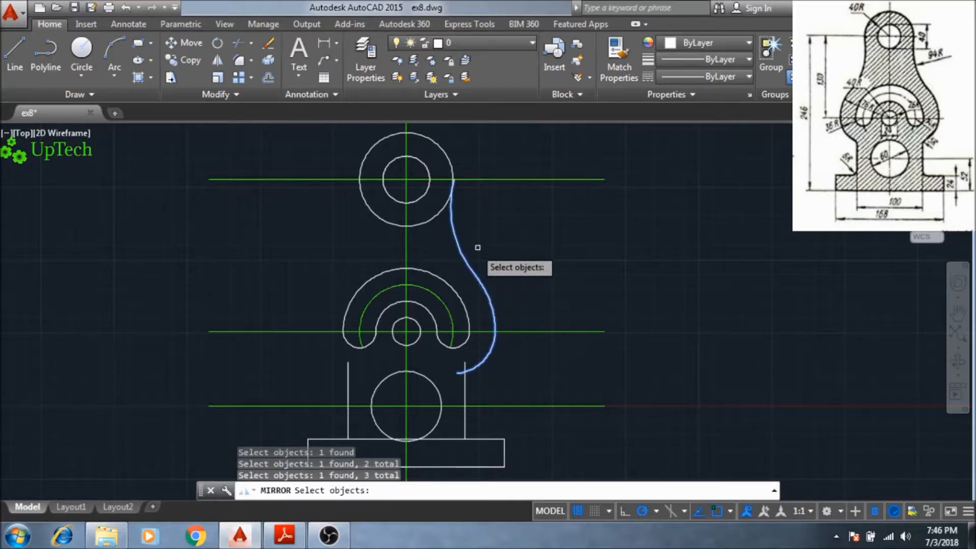
pyautogui.press('Return')
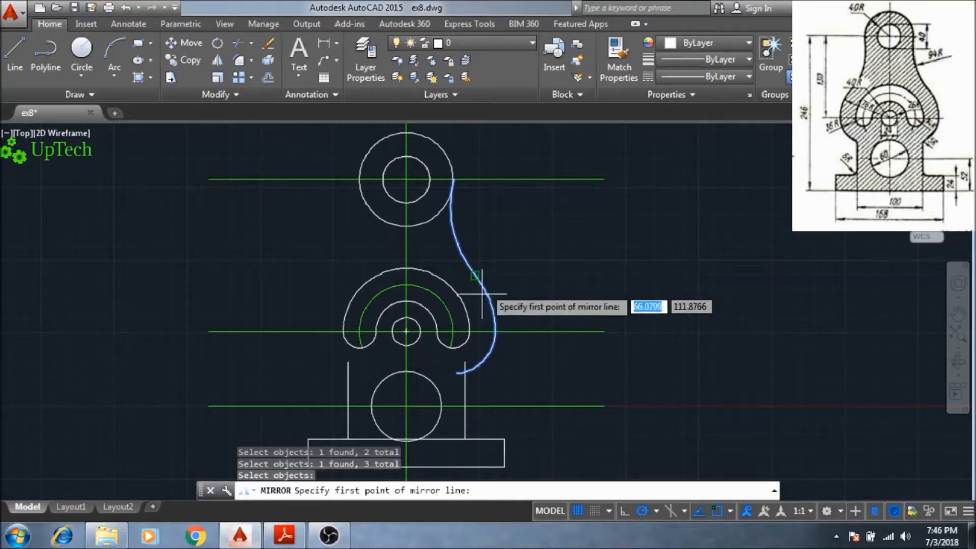
pyautogui.click(406, 331)
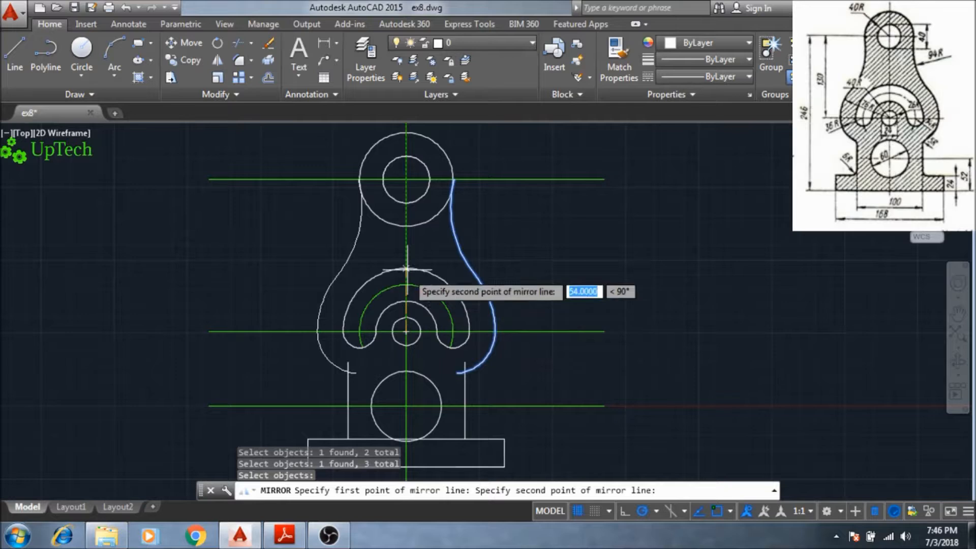
pyautogui.click(406, 179)
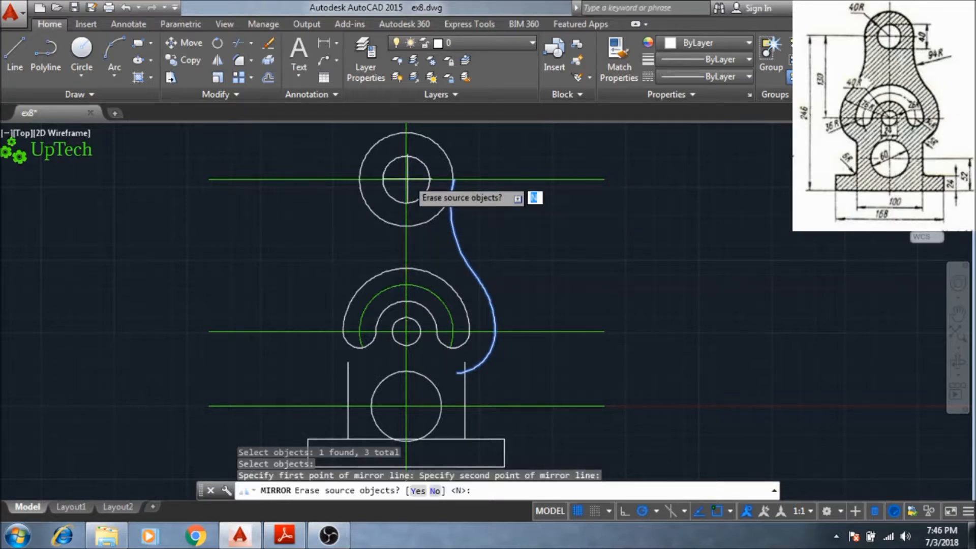
pyautogui.press('Return')
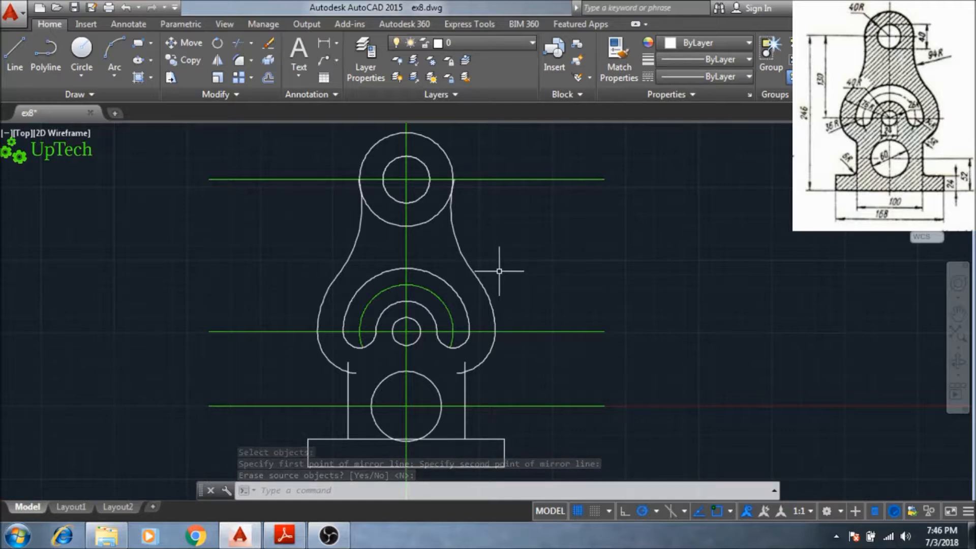
# - Fillet the right lower contour arc and the right side wall with radius 5
pyautogui.write('f')
pyautogui.press('Return')
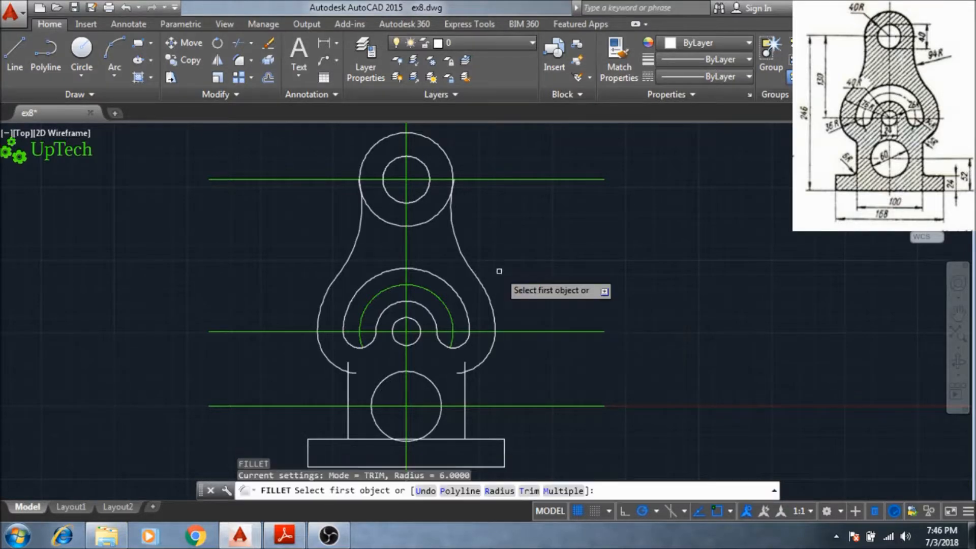
pyautogui.scroll(4, 479, 376)
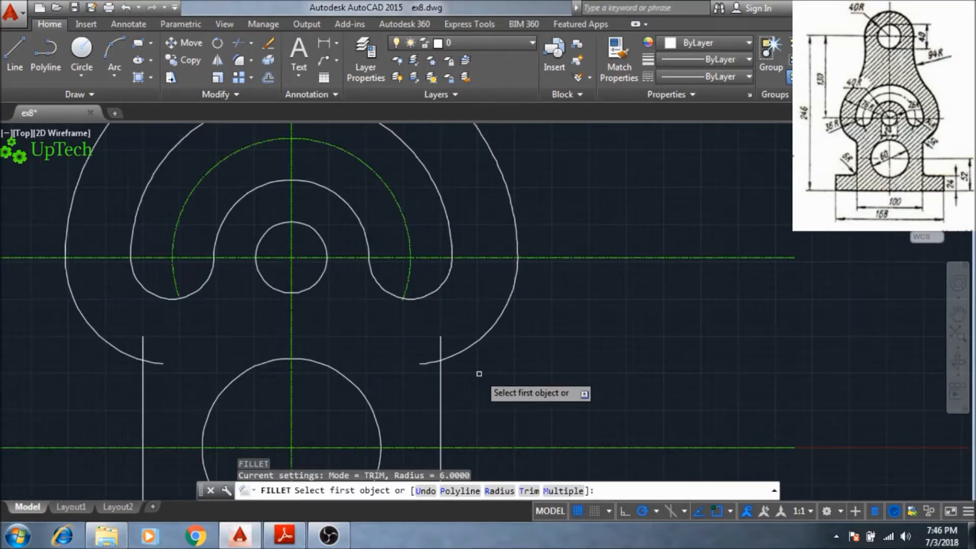
pyautogui.press('Return')
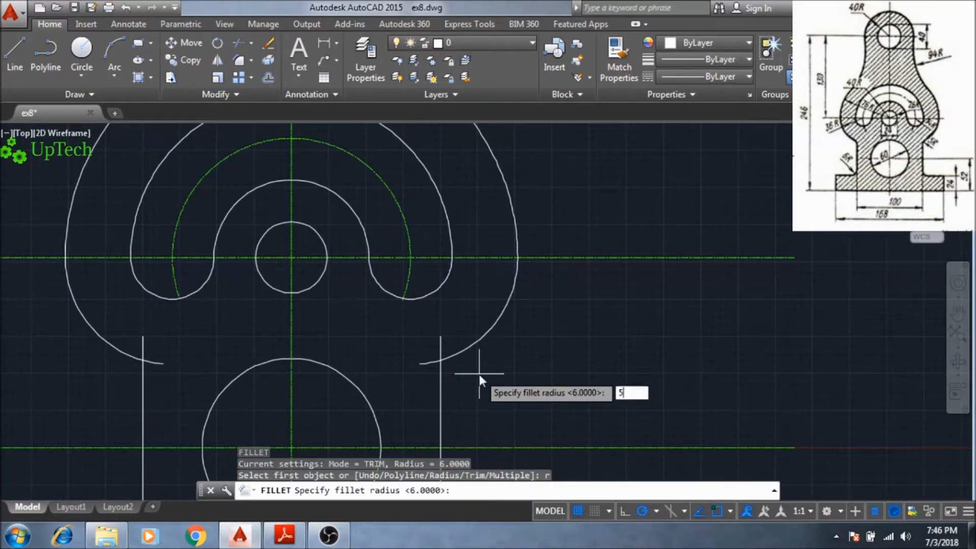
pyautogui.press('Return')
pyautogui.click(456, 355)
pyautogui.click(443, 374)
# - Fillet the left lower contour arc and the left side wall with radius 5
pyautogui.moveTo(463, 377); pyautogui.dragTo(543, 345, button='middle')
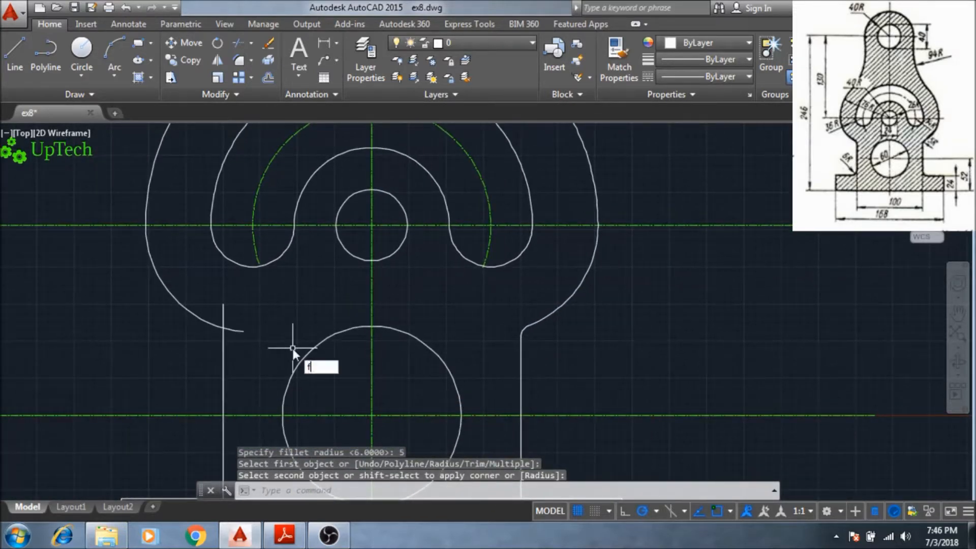
pyautogui.press('Return')
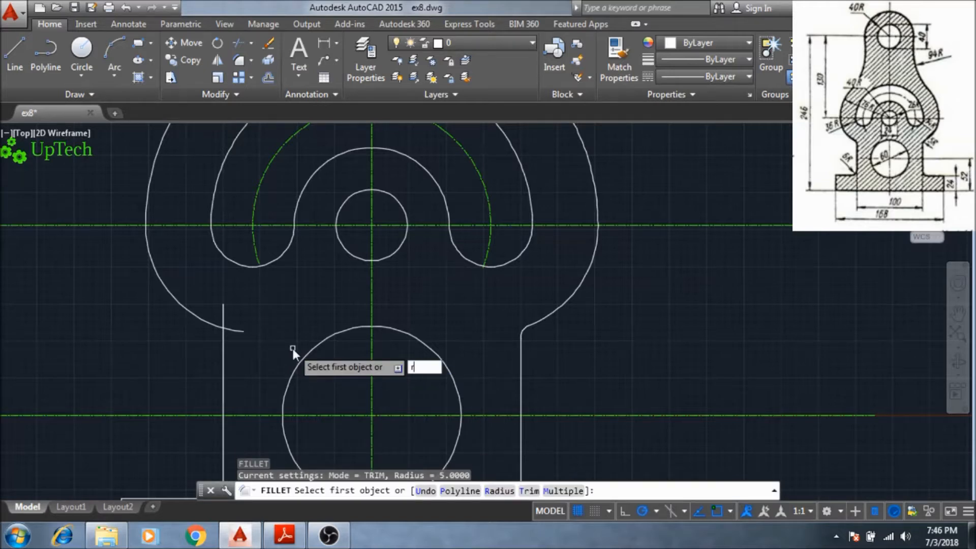
pyautogui.write('r')
pyautogui.press('Return')
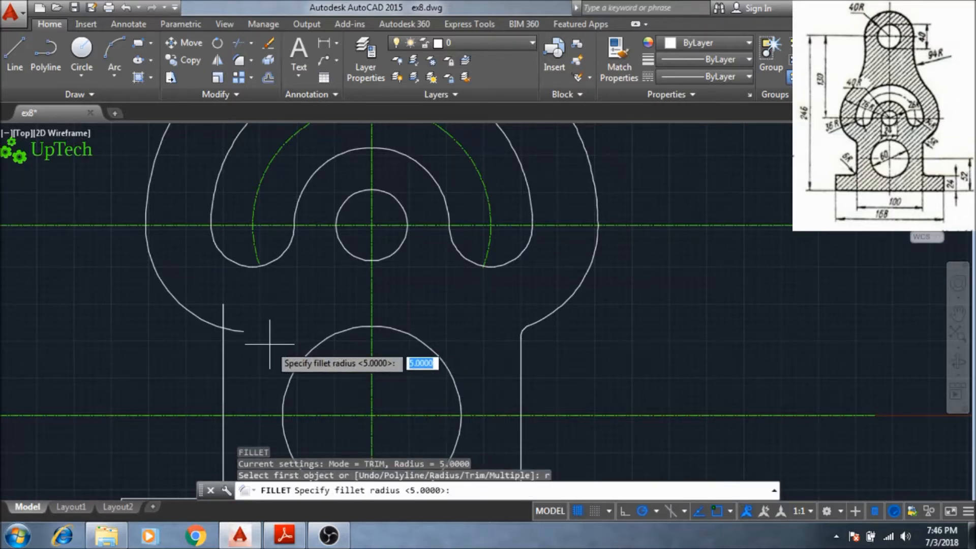
pyautogui.write('5')
pyautogui.press('Return')
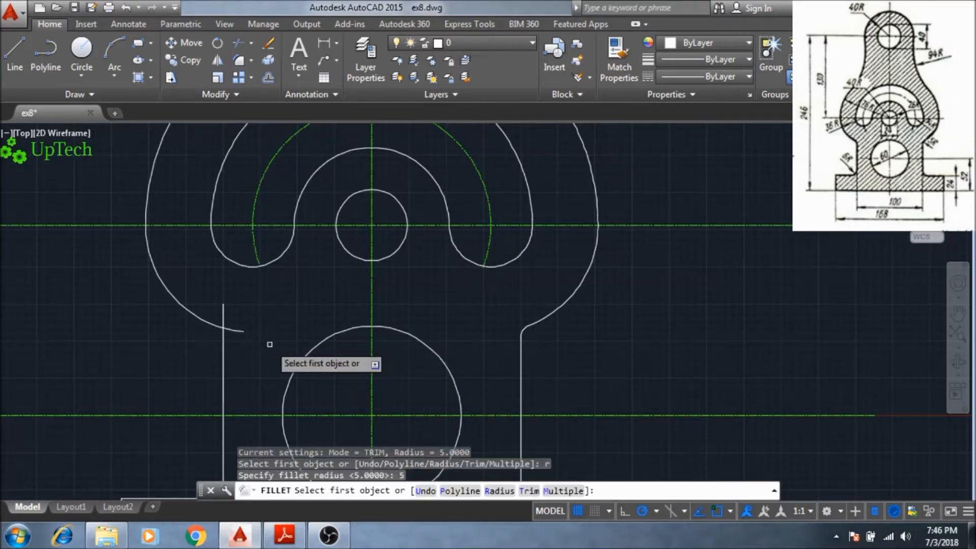
pyautogui.click(215, 327)
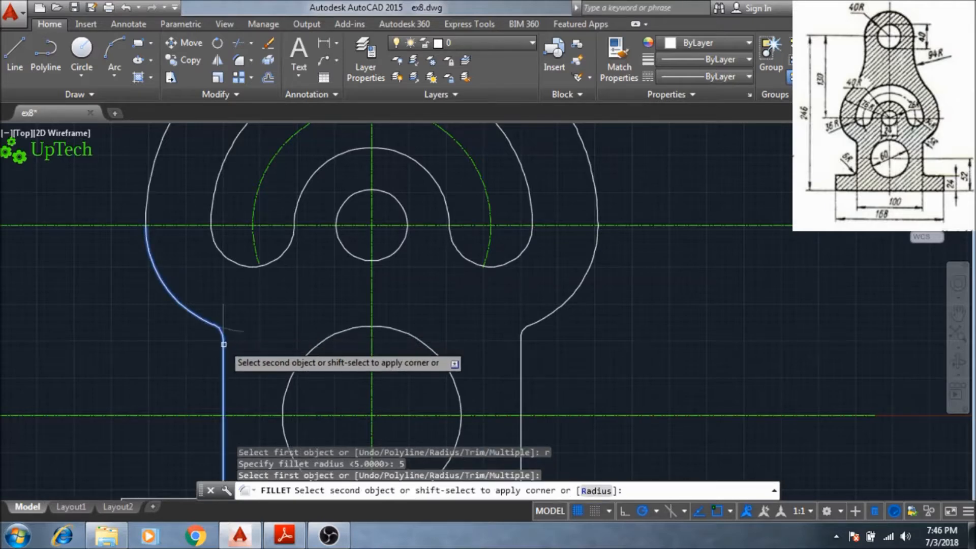
pyautogui.click(226, 344)
# - Fillet the corner between the left side wall and the base's upper edge with radius 6
pyautogui.scroll(-2, 239, 328)
pyautogui.moveTo(239, 328); pyautogui.dragTo(245, 279, button='middle')
pyautogui.scroll(2, 244, 355)
pyautogui.moveTo(244, 356); pyautogui.dragTo(248, 310, button='middle')
pyautogui.write('f')
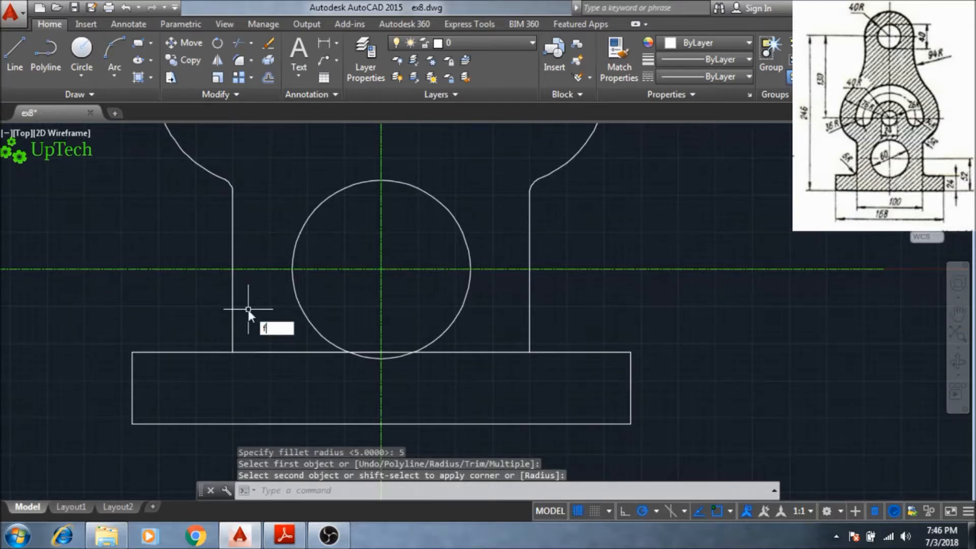
pyautogui.press('Return')
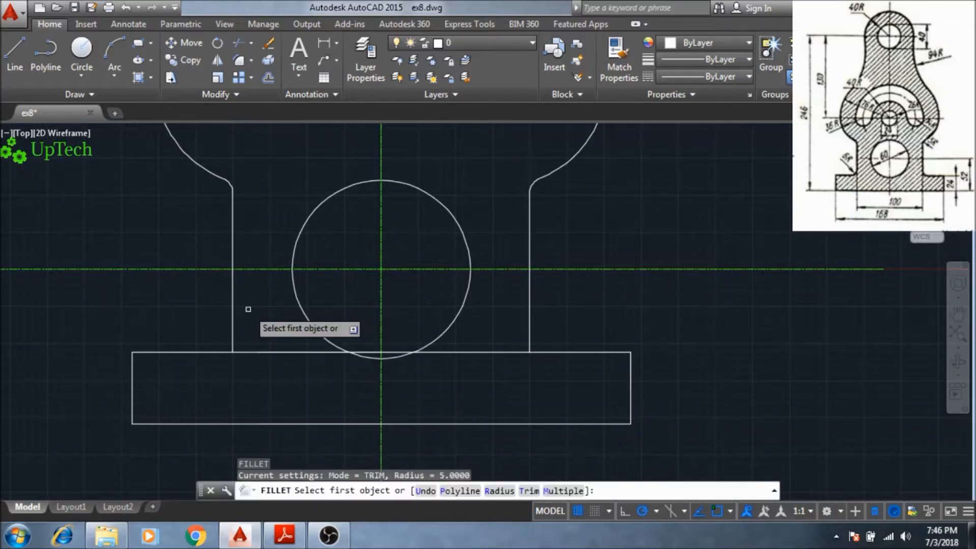
pyautogui.write('r')
pyautogui.press('Return')
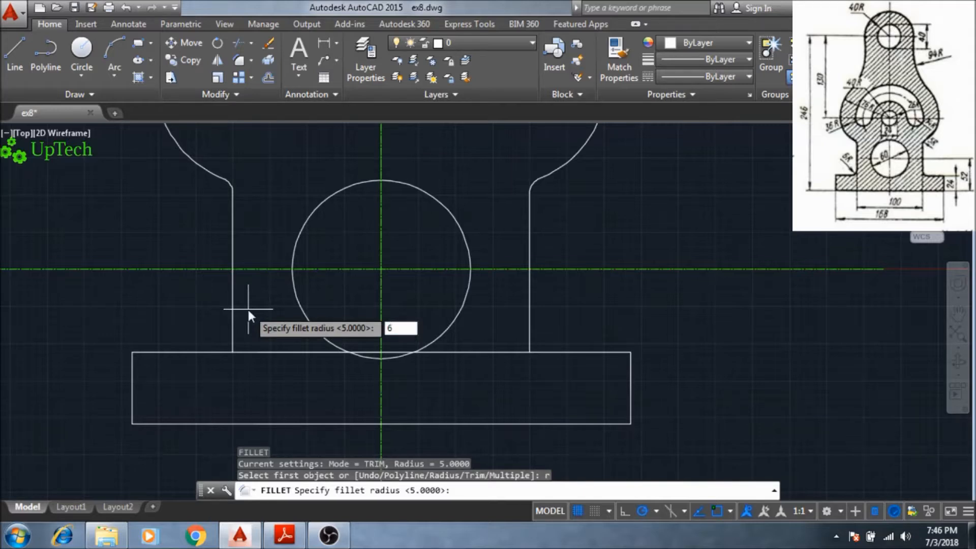
pyautogui.press('Return')
pyautogui.click(233, 336)
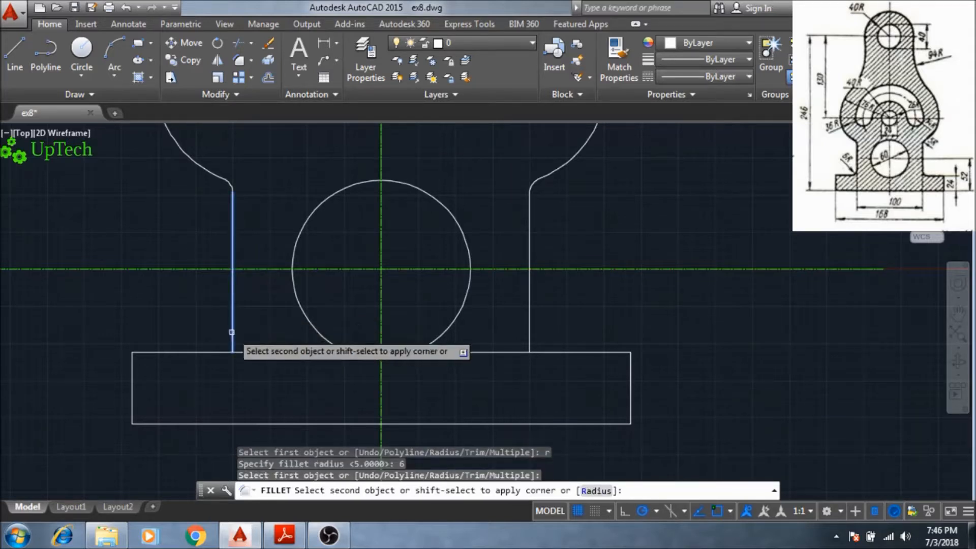
pyautogui.click(215, 352)
# - Fillet the corner between the right side wall and the base's upper edge with radius 6
pyautogui.moveTo(468, 370); pyautogui.dragTo(370, 374, button='middle')
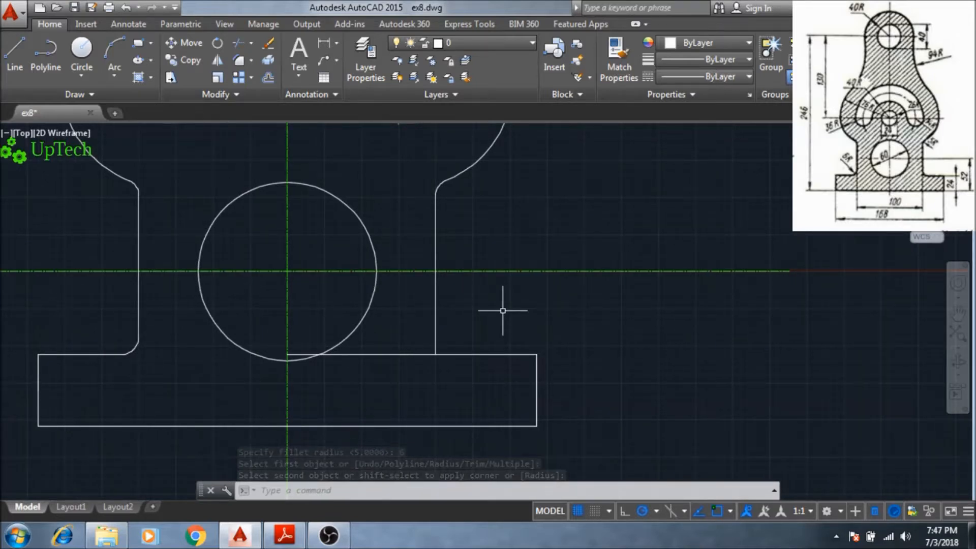
pyautogui.press('Return')
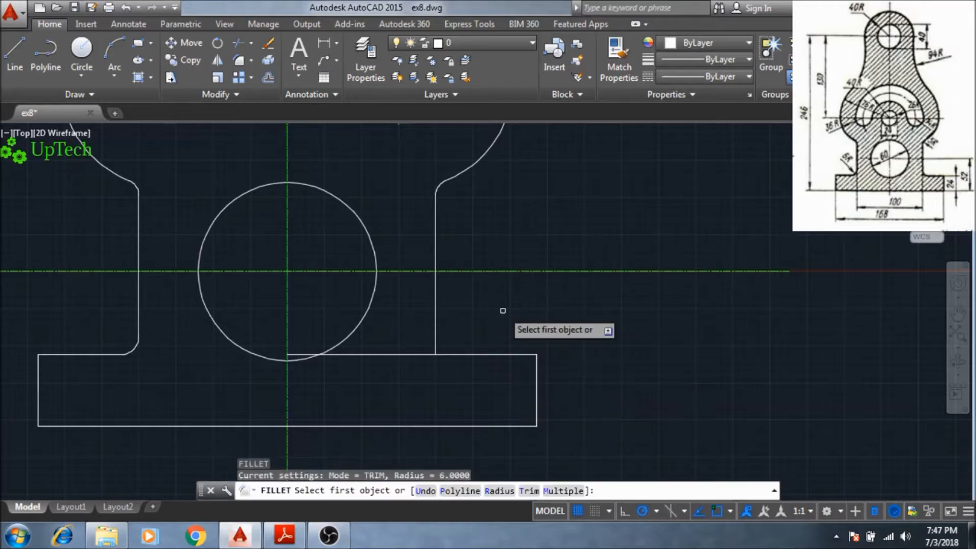
pyautogui.press('Return')
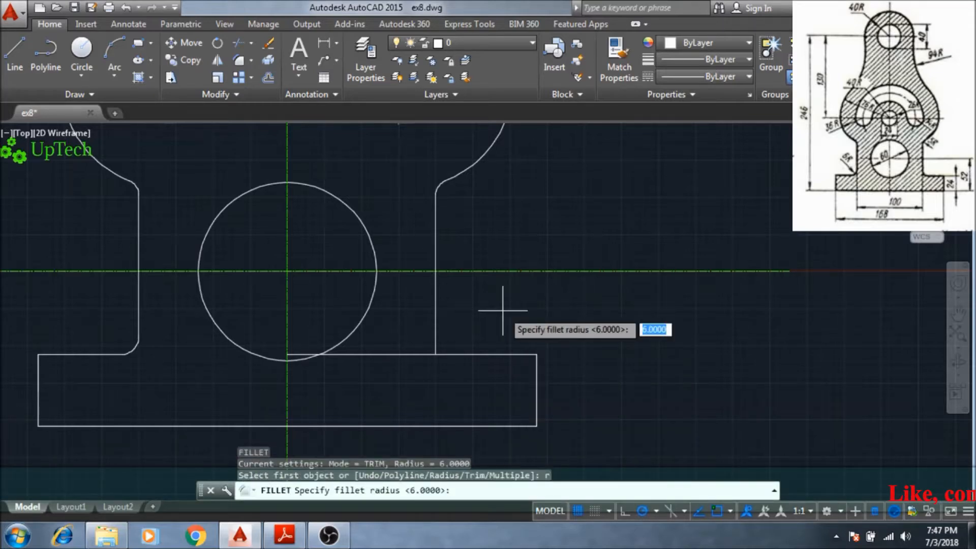
pyautogui.write('6')
pyautogui.press('Return')
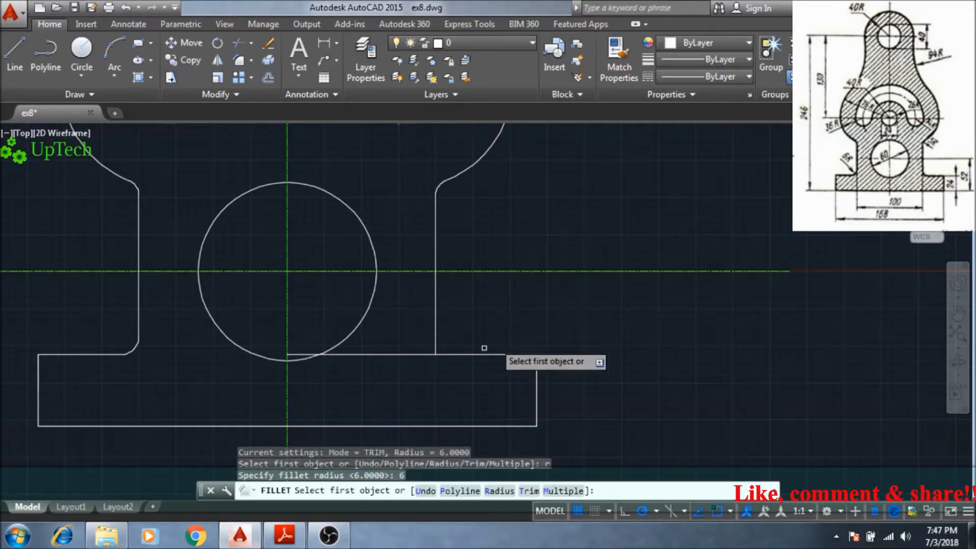
pyautogui.click(458, 354)
pyautogui.click(436, 339)
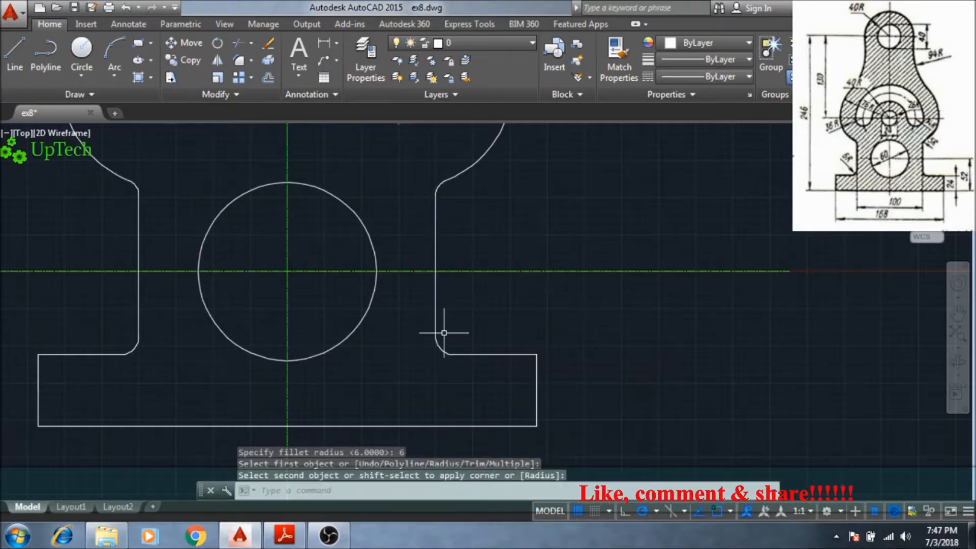
# - Trim the overhanging upper ends of both neck arcs where they extend beyond the top boss circle
pyautogui.scroll(-4, 444, 333)
pyautogui.moveTo(444, 340)
pyautogui.mouseDown(button='middle')
pyautogui.moveTo(444, 451)
pyautogui.moveTo(436, 384)
pyautogui.mouseUp(button='middle')
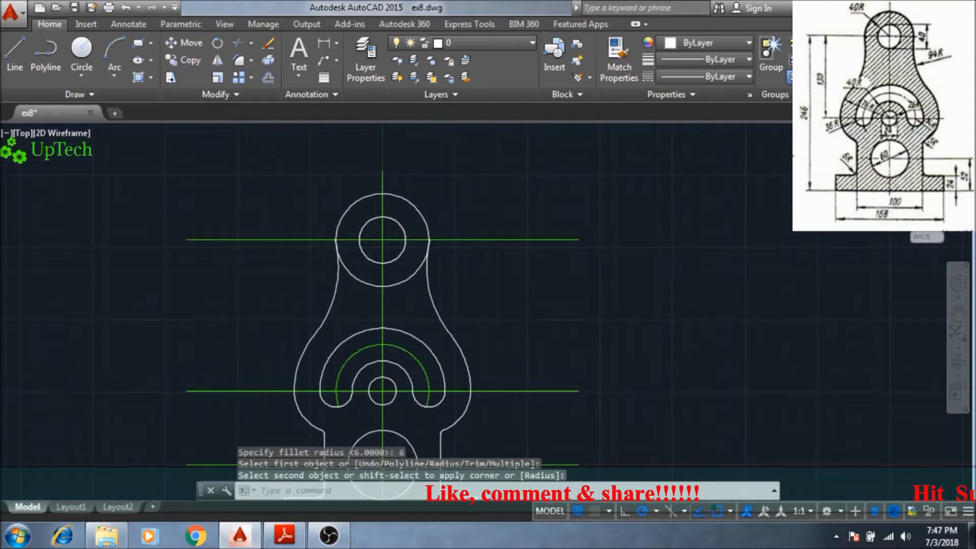
pyautogui.scroll(2, 430, 328)
pyautogui.moveTo(423, 287); pyautogui.dragTo(423, 361, button='middle')
pyautogui.scroll(4, 428, 323)
pyautogui.moveTo(441, 277); pyautogui.dragTo(442, 346, button='middle')
pyautogui.scroll(3, 447, 275)
pyautogui.moveTo(441, 275)
pyautogui.mouseDown(button='middle')
pyautogui.moveTo(441, 309)
pyautogui.moveTo(464, 299)
pyautogui.mouseUp(button='middle')
pyautogui.scroll(-4, 459, 307)
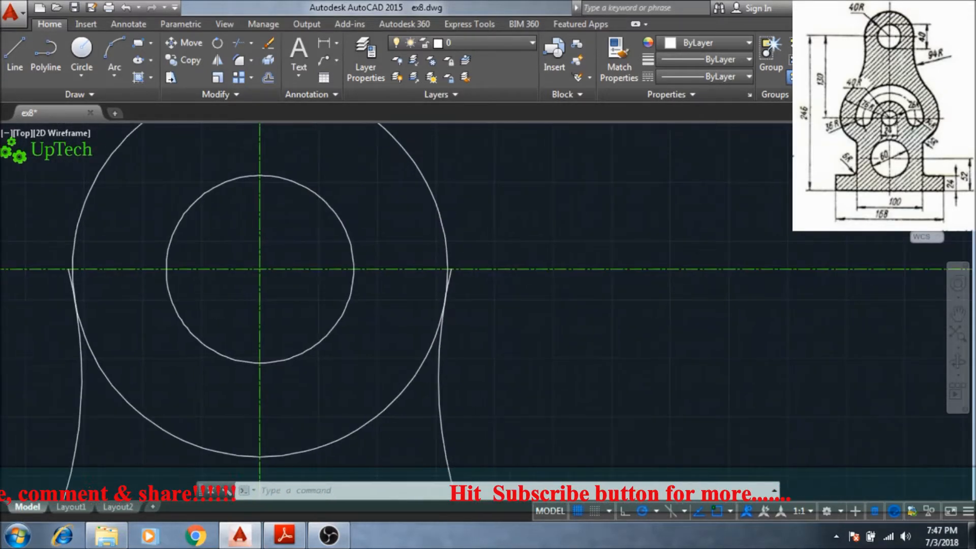
pyautogui.write('tr')
pyautogui.press('Return')
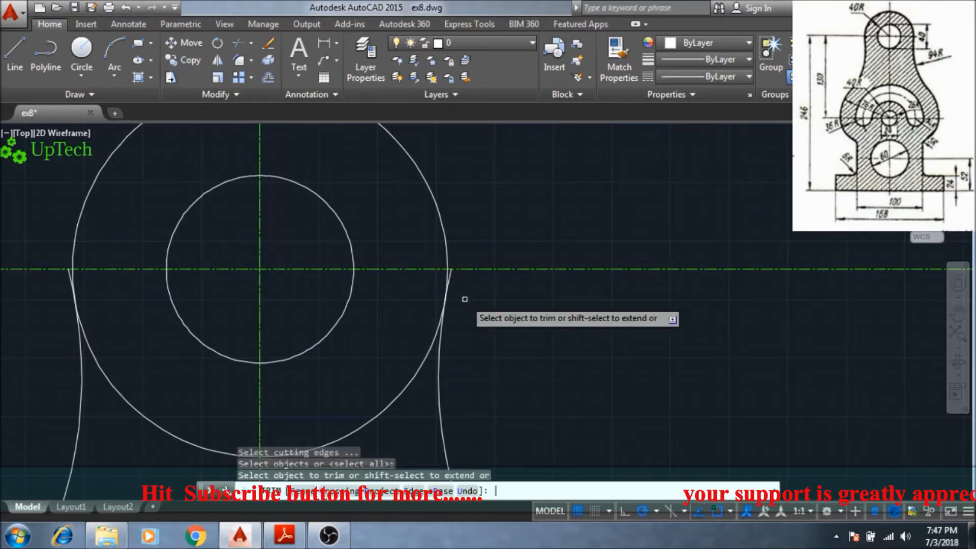
pyautogui.scroll(5, 455, 279)
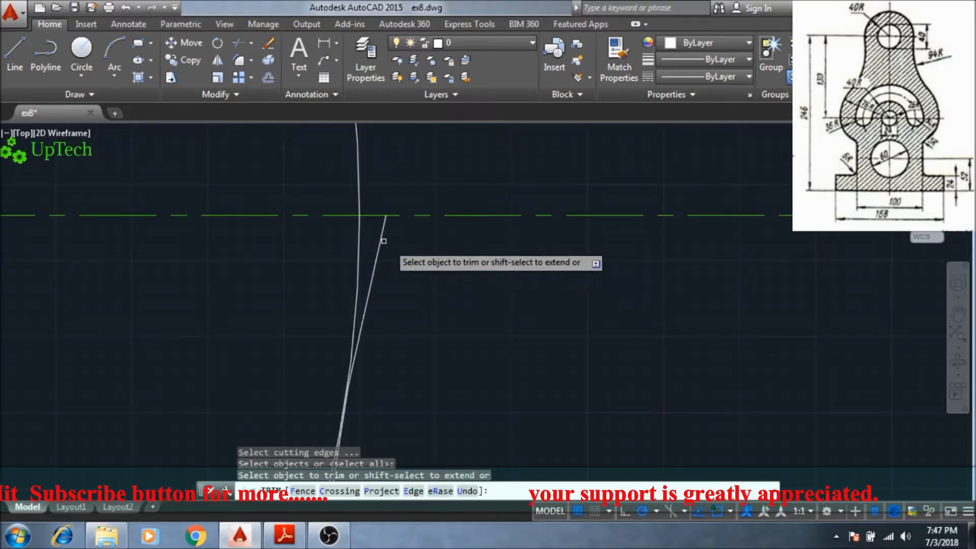
pyautogui.scroll(-8, 379, 244)
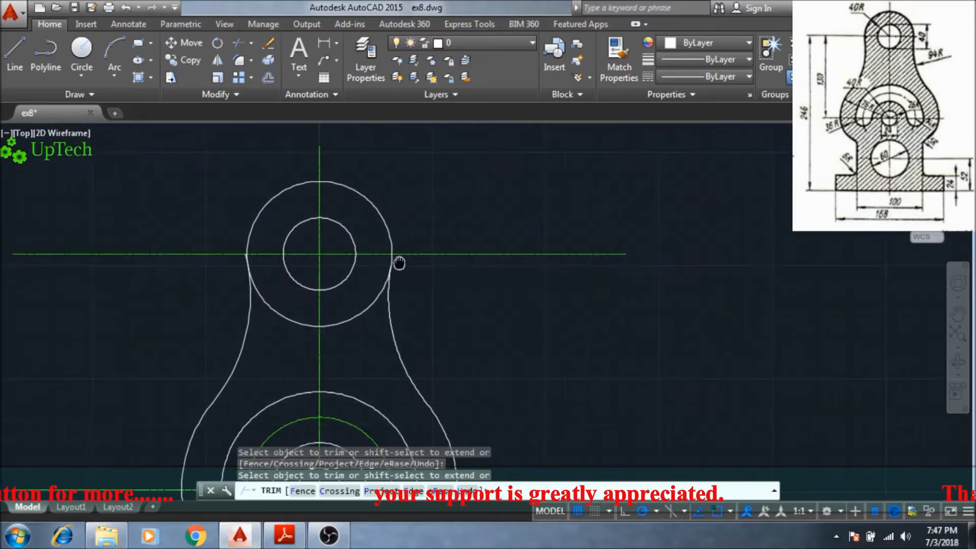
pyautogui.scroll(4, 301, 267)
pyautogui.scroll(3, 285, 244)
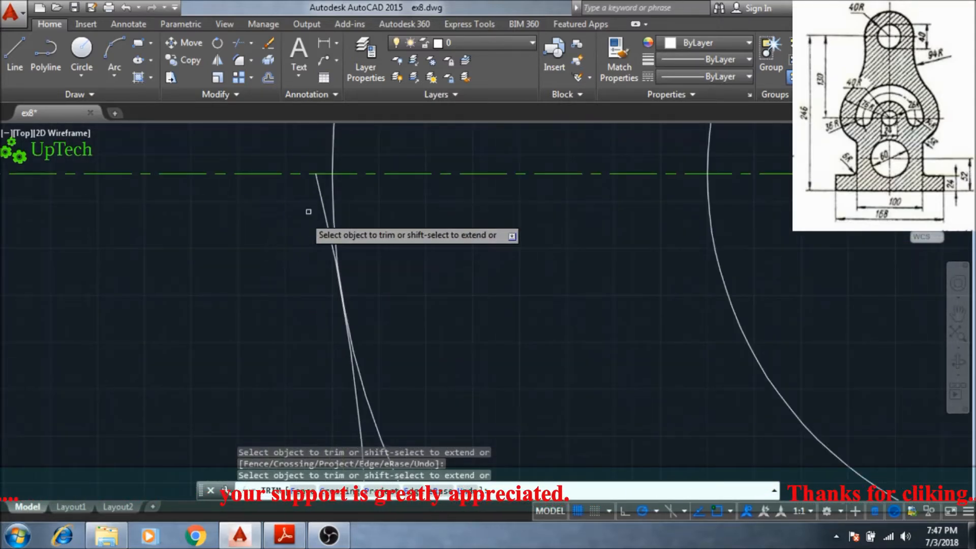
pyautogui.scroll(-6, 318, 203)
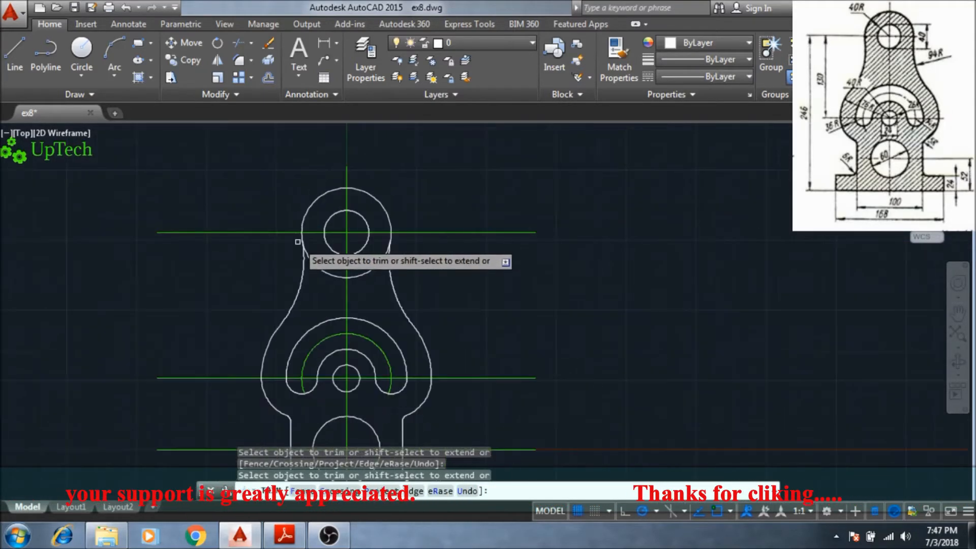
# - Trim both lower portions of the boss's outer circle lying between the neck arcs
pyautogui.click(371, 270)
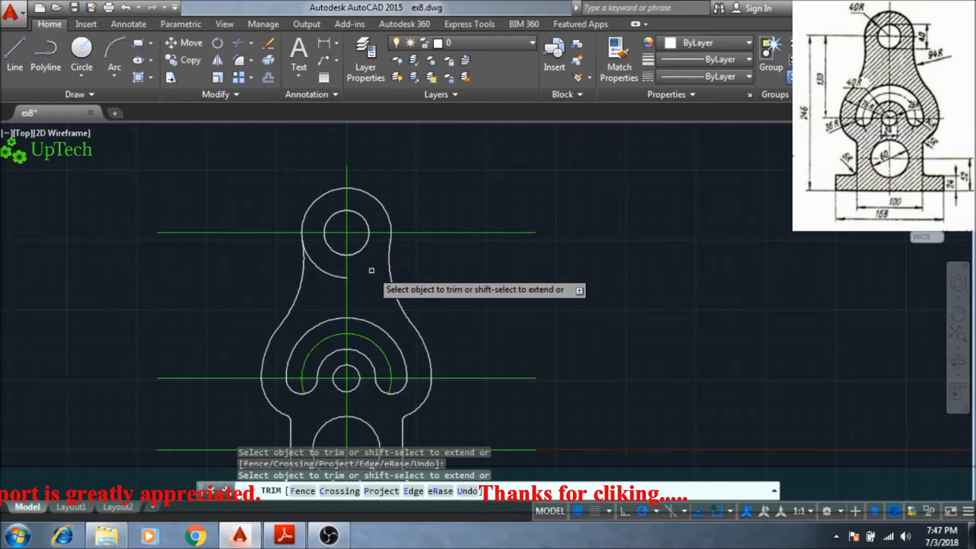
pyautogui.scroll(2, 326, 272)
pyautogui.scroll(-6, 326, 269)
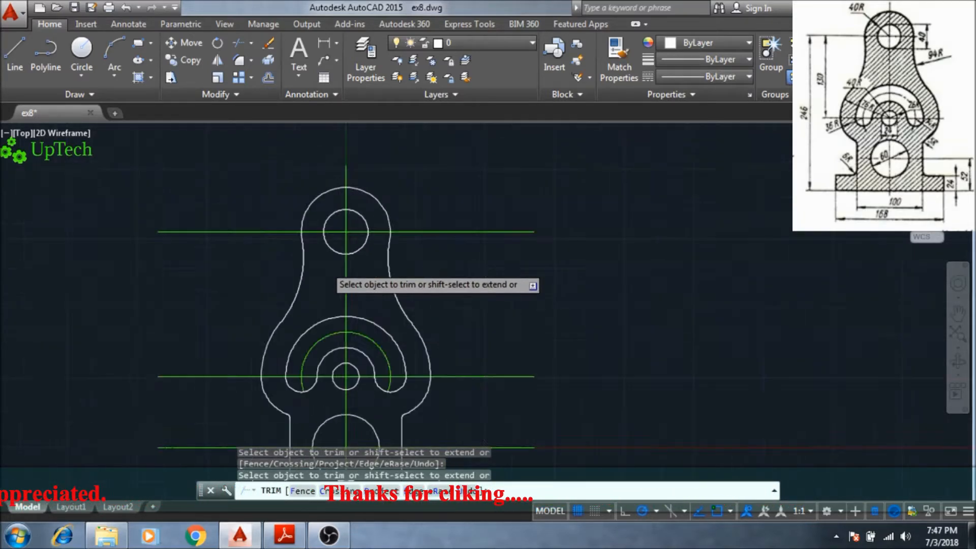
pyautogui.moveTo(323, 253); pyautogui.dragTo(355, 252, button='middle')
pyautogui.scroll(3, 354, 252)
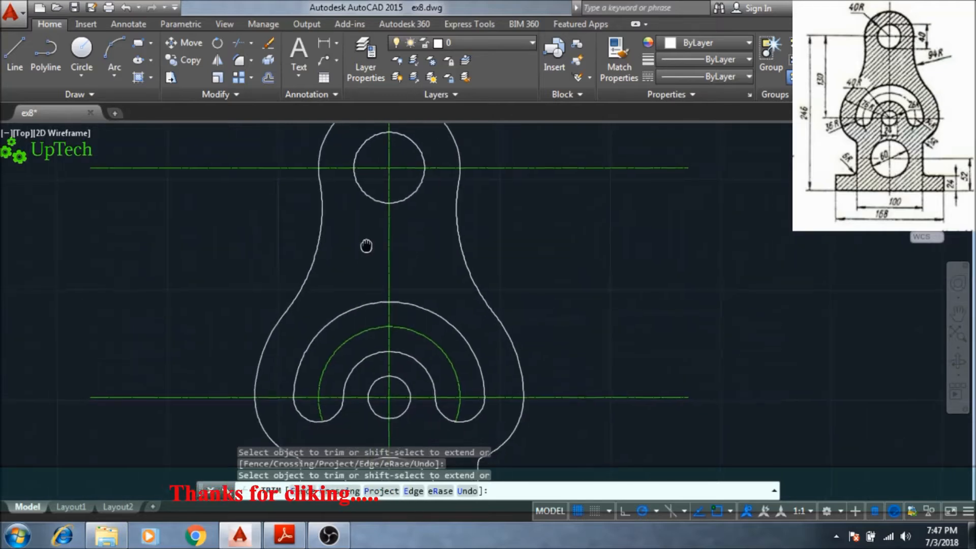
pyautogui.scroll(-3, 371, 242)
pyautogui.scroll(1, 379, 254)
pyautogui.scroll(2, 380, 253)
pyautogui.moveTo(382, 253); pyautogui.dragTo(386, 253, button='middle')
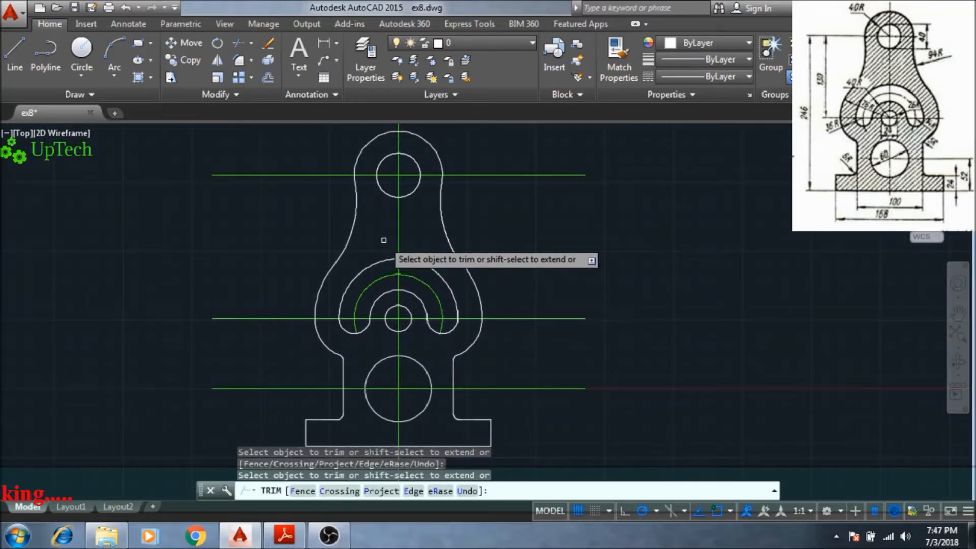
pyautogui.press('Escape')
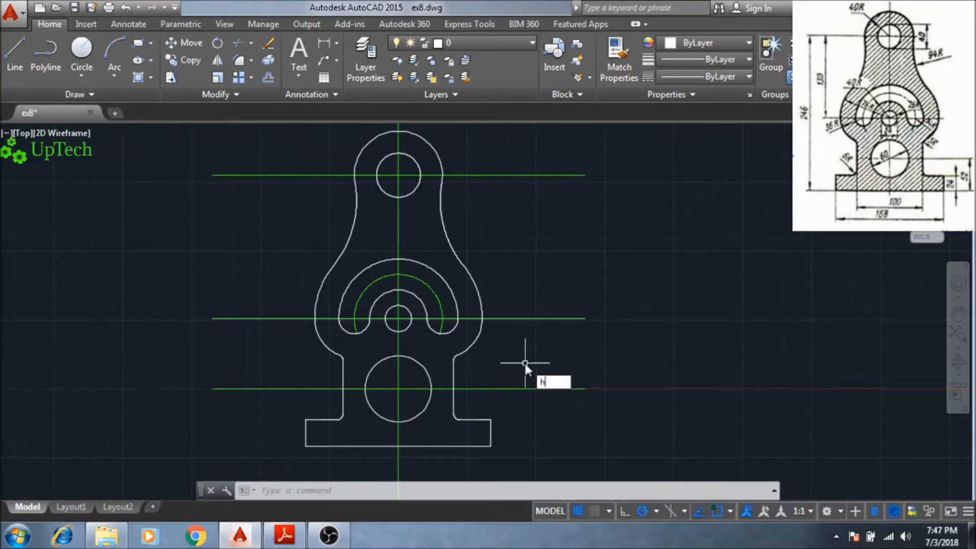
# - Hatch the part's solid regions with the ANSI31 pattern at scale 15, leaving the three holes and the curved slot empty
pyautogui.write('h')
pyautogui.press('Return')
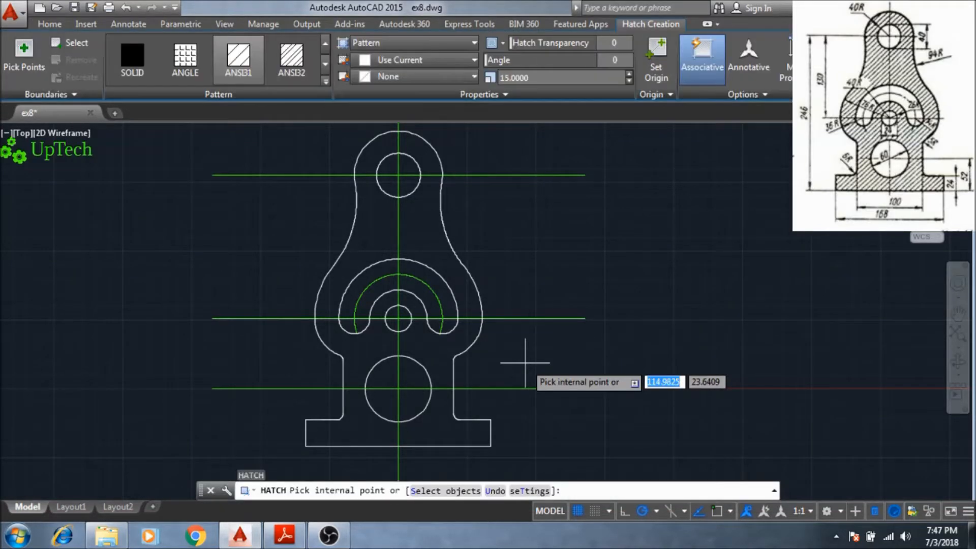
pyautogui.click(373, 232)
pyautogui.click(422, 213)
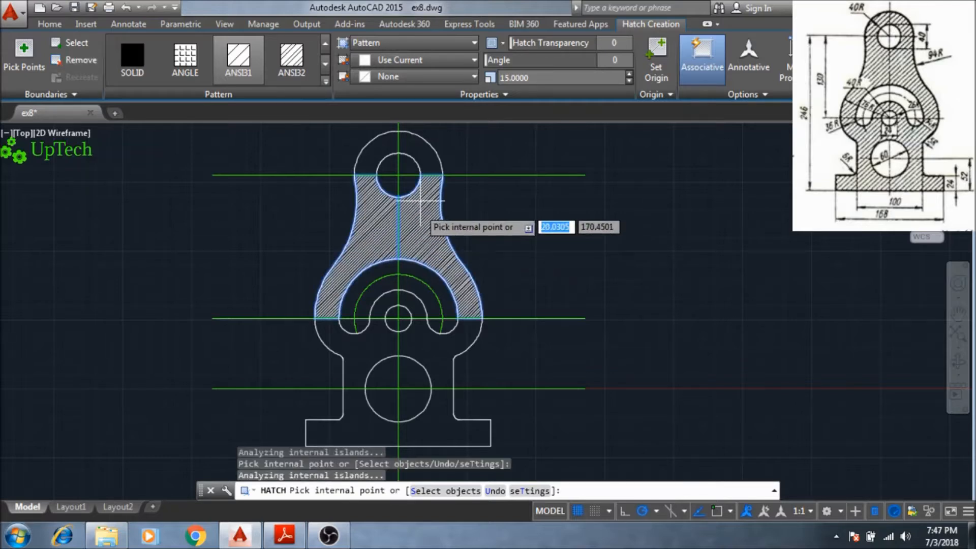
pyautogui.click(378, 162)
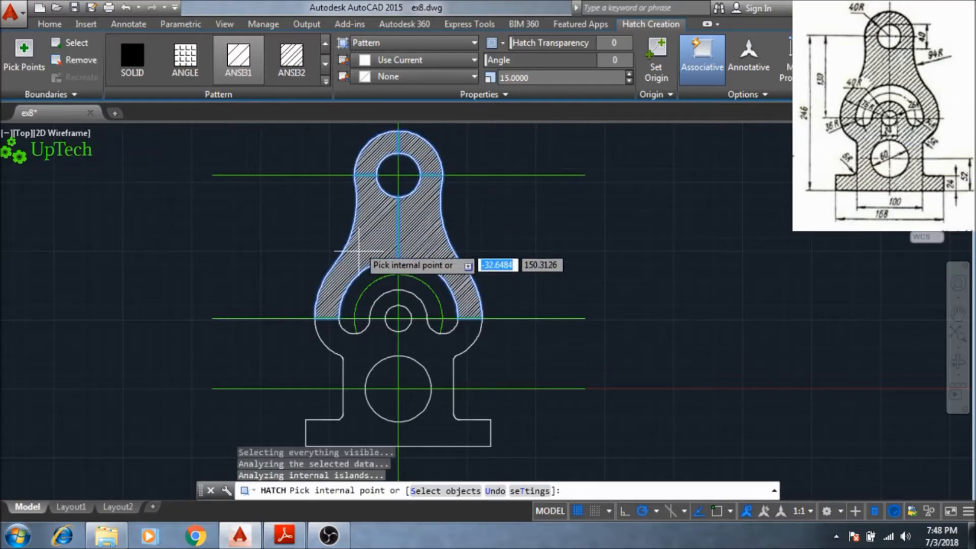
pyautogui.click(375, 326)
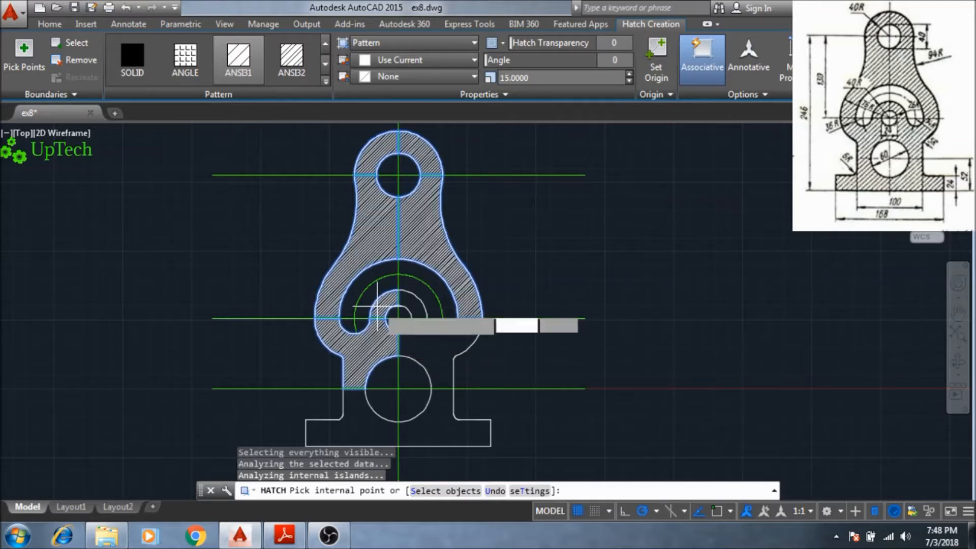
pyautogui.click(433, 377)
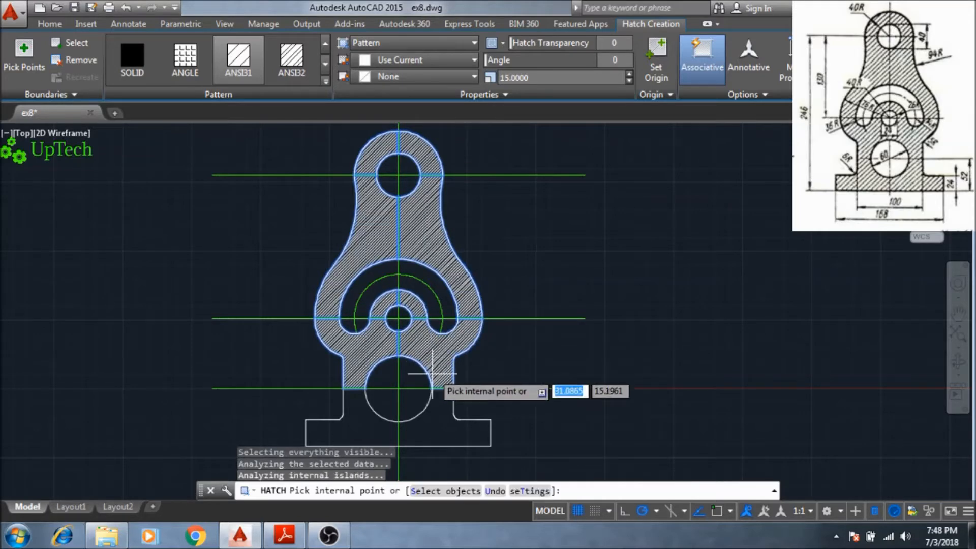
pyautogui.click(367, 429)
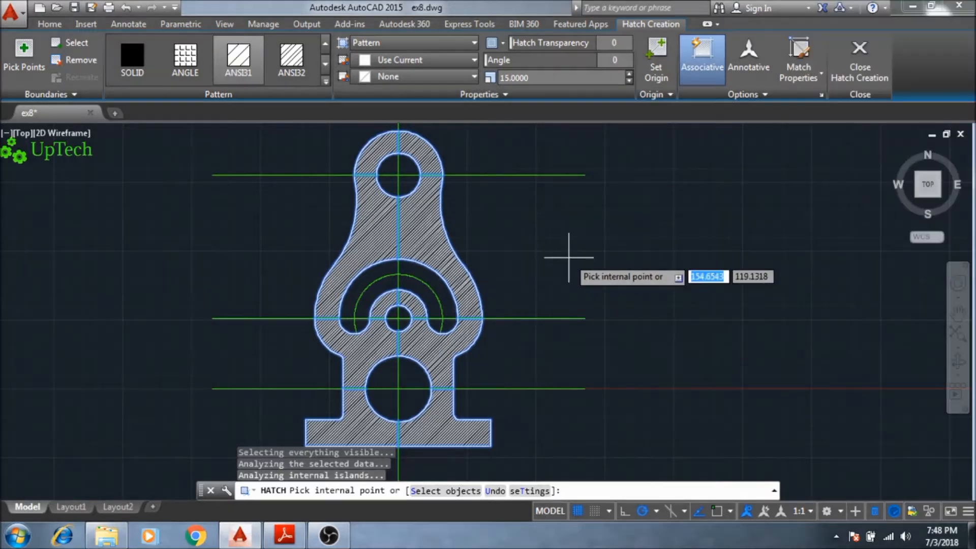
pyautogui.click(854, 78)
# - Shorten the top boss's horizontal centerline at both ends to about 109 long, extending slightly past the boss outline
pyautogui.moveTo(537, 279); pyautogui.dragTo(554, 296, button='middle')
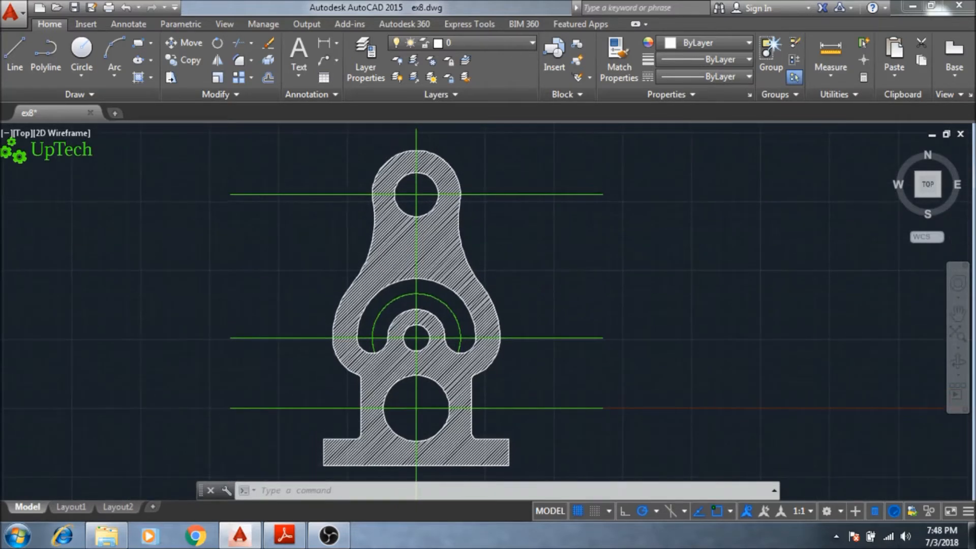
pyautogui.click(556, 194)
pyautogui.moveTo(603, 194)
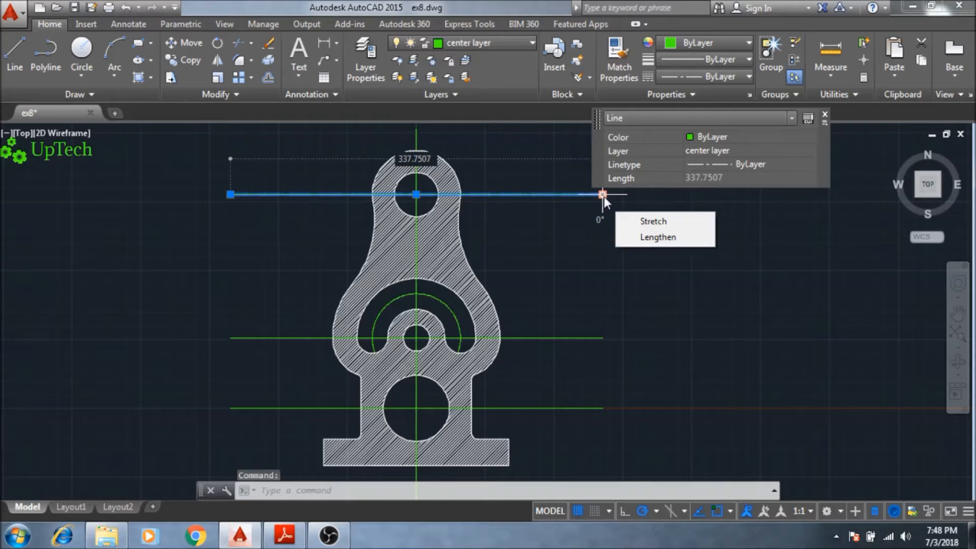
pyautogui.click(603, 194)
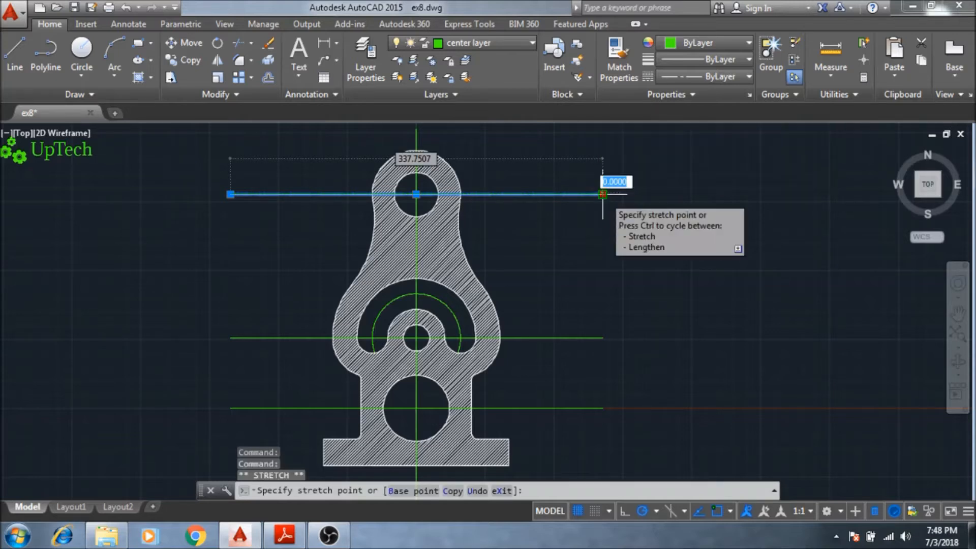
pyautogui.click(471, 194)
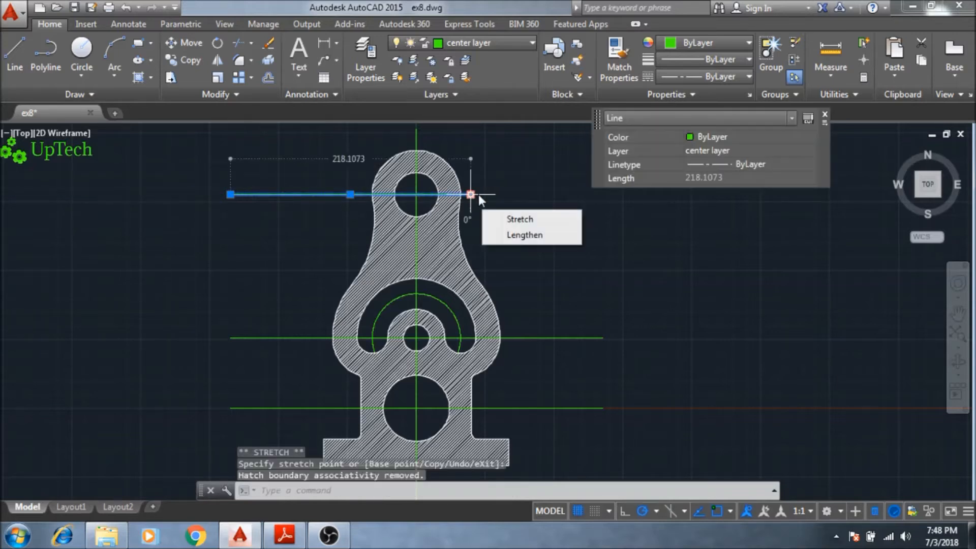
pyautogui.click(230, 194)
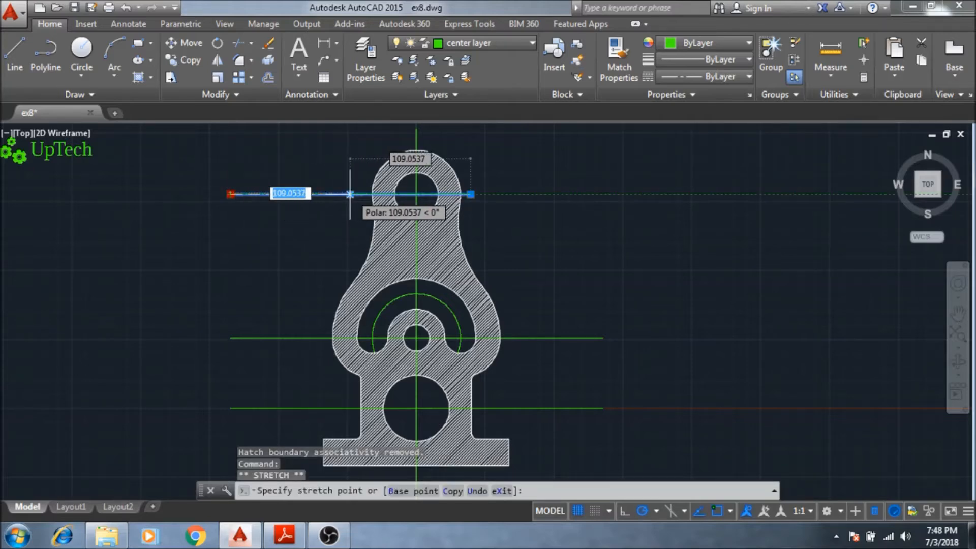
pyautogui.click(350, 194)
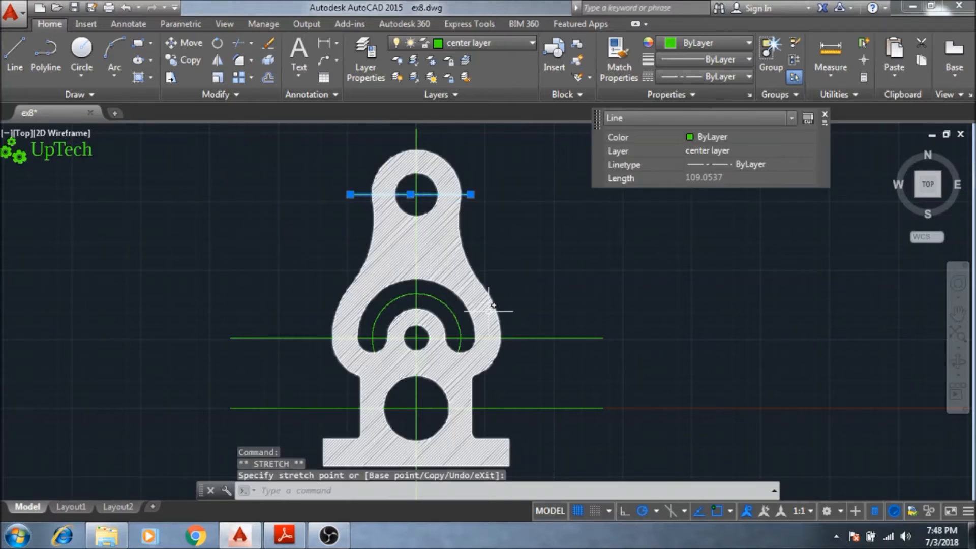
# - Shorten the horizontal centerline through the small middle hole at both ends to about 174 long, extending slightly past the part's outline
pyautogui.moveTo(516, 342); pyautogui.dragTo(514, 273, button='middle')
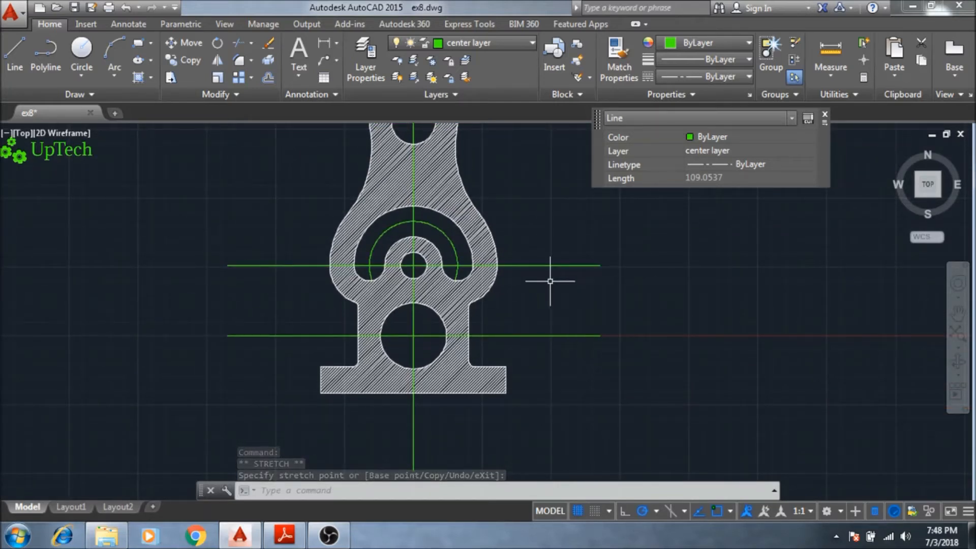
pyautogui.click(550, 265)
pyautogui.scroll(2, 567, 272)
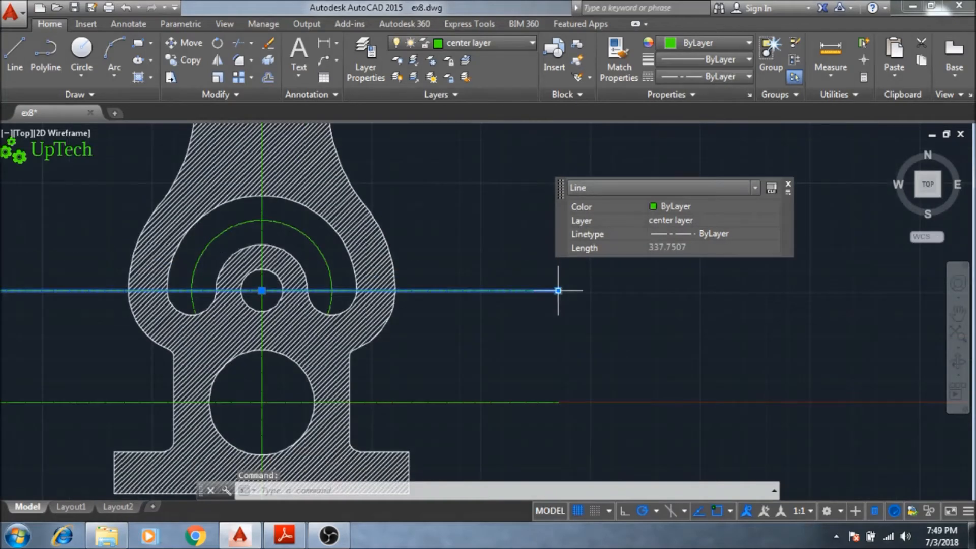
pyautogui.click(558, 290)
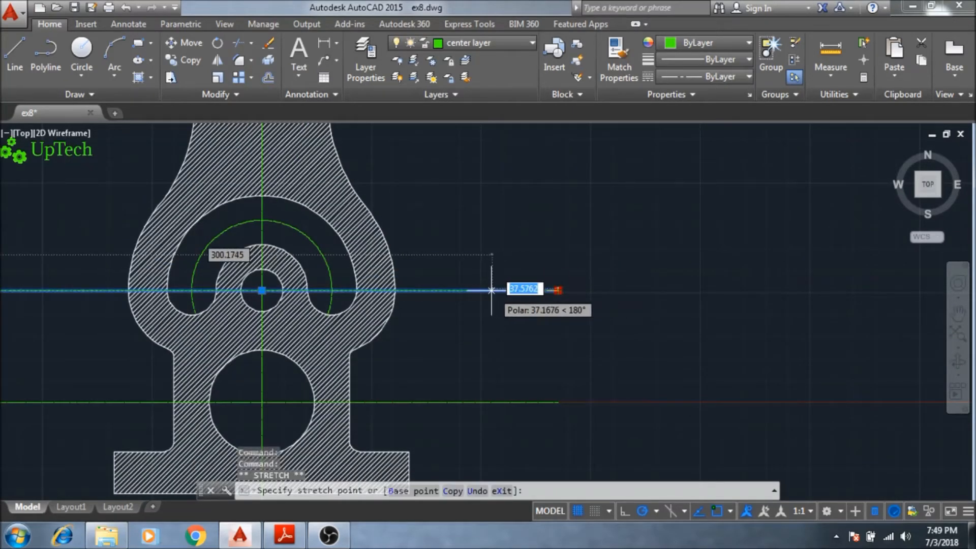
pyautogui.click(415, 290)
pyautogui.moveTo(415, 290)
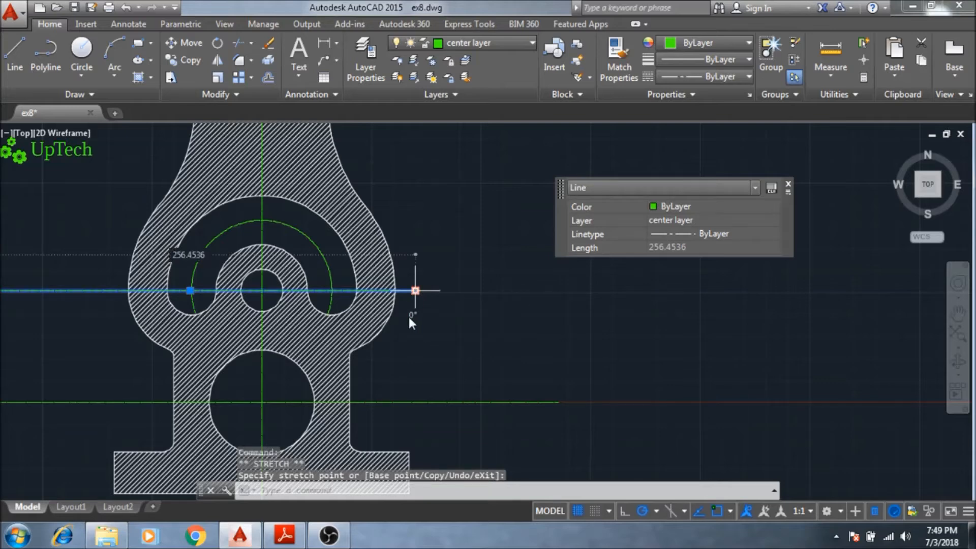
pyautogui.moveTo(438, 316); pyautogui.dragTo(616, 319, button='middle')
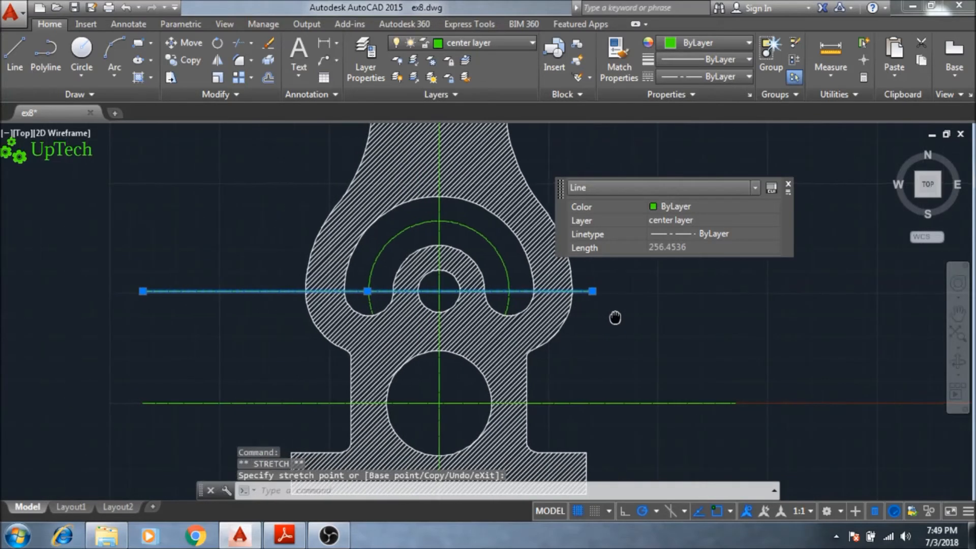
pyautogui.click(146, 291)
pyautogui.click(290, 291)
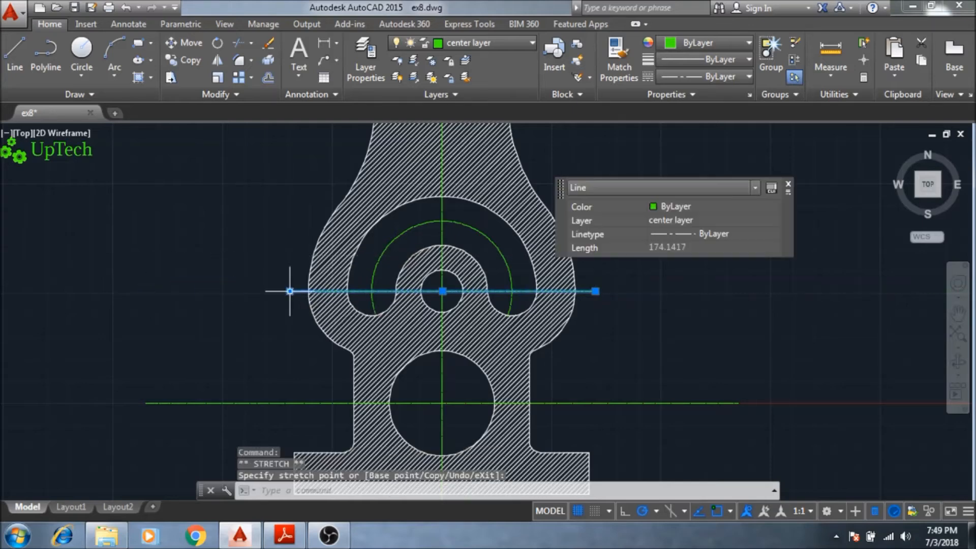
pyautogui.moveTo(297, 356)
pyautogui.mouseDown(button='middle')
pyautogui.moveTo(266, 301)
pyautogui.moveTo(170, 285)
pyautogui.mouseUp(button='middle')
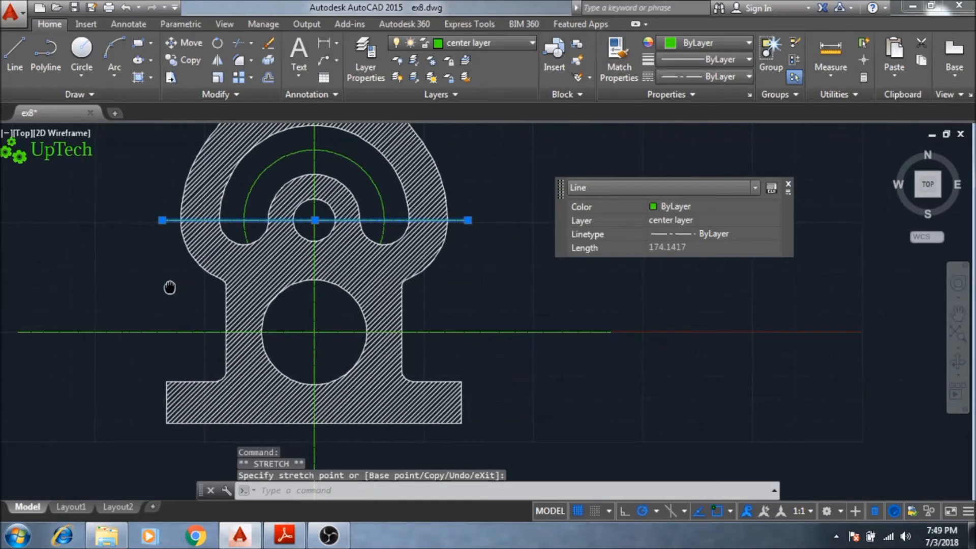
pyautogui.press('Escape')
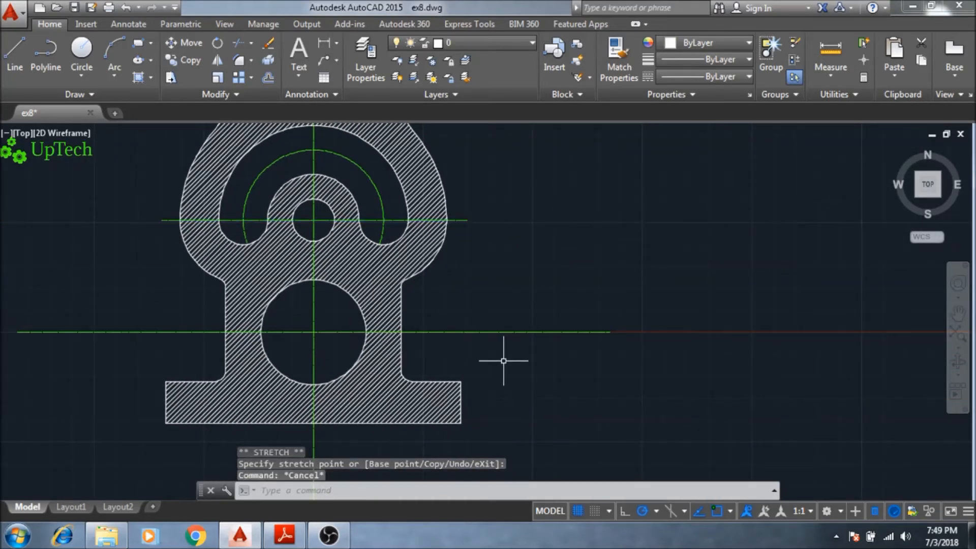
# - Shorten the horizontal centerline of the large lower hole at both ends to about 126 long, extending slightly past the upright's vertical sides
pyautogui.click(533, 332)
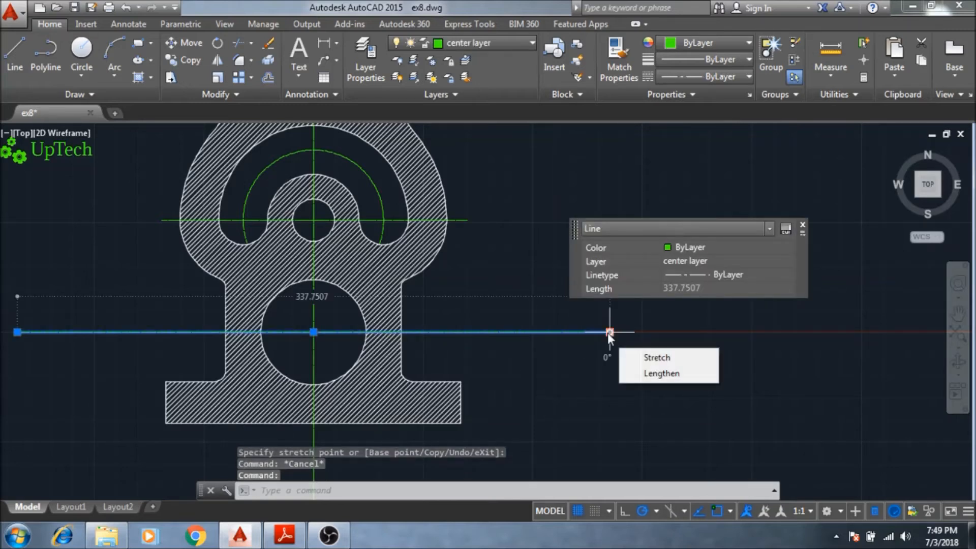
pyautogui.click(609, 332)
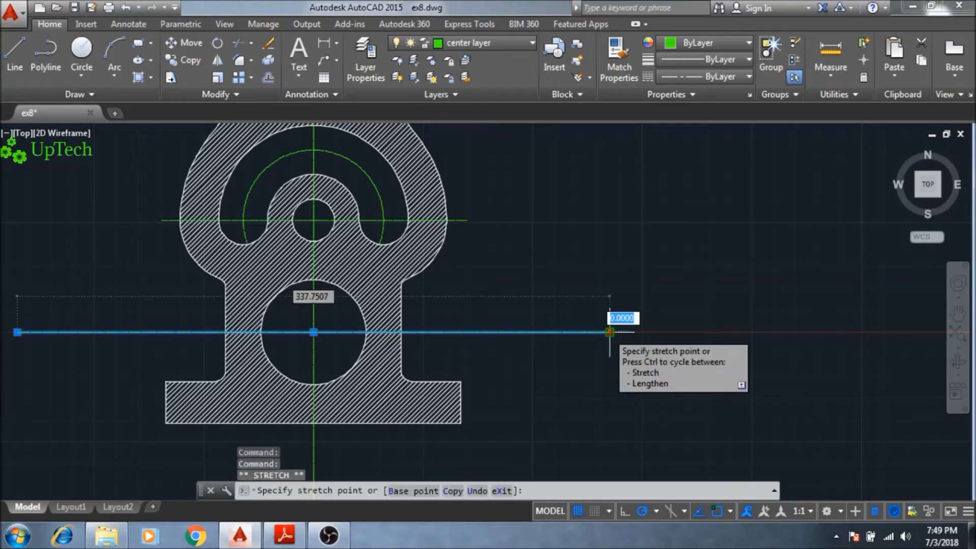
pyautogui.click(422, 332)
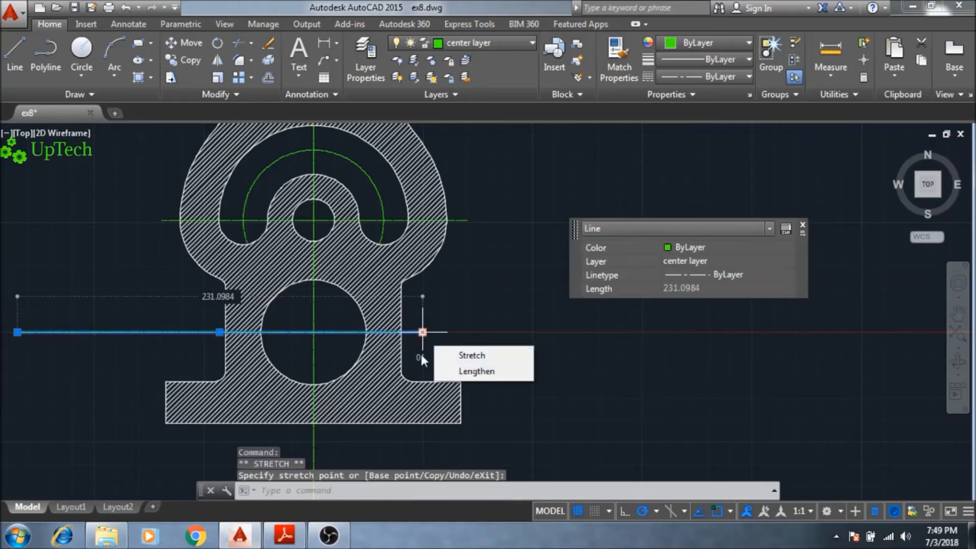
pyautogui.press('Escape')
pyautogui.moveTo(420, 350); pyautogui.dragTo(533, 354, button='middle')
pyautogui.click(259, 333)
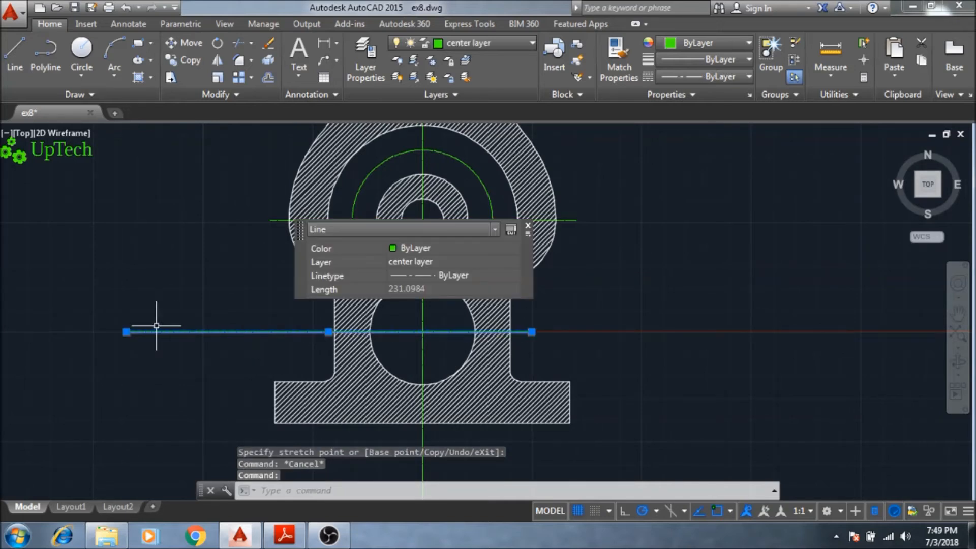
pyautogui.click(126, 332)
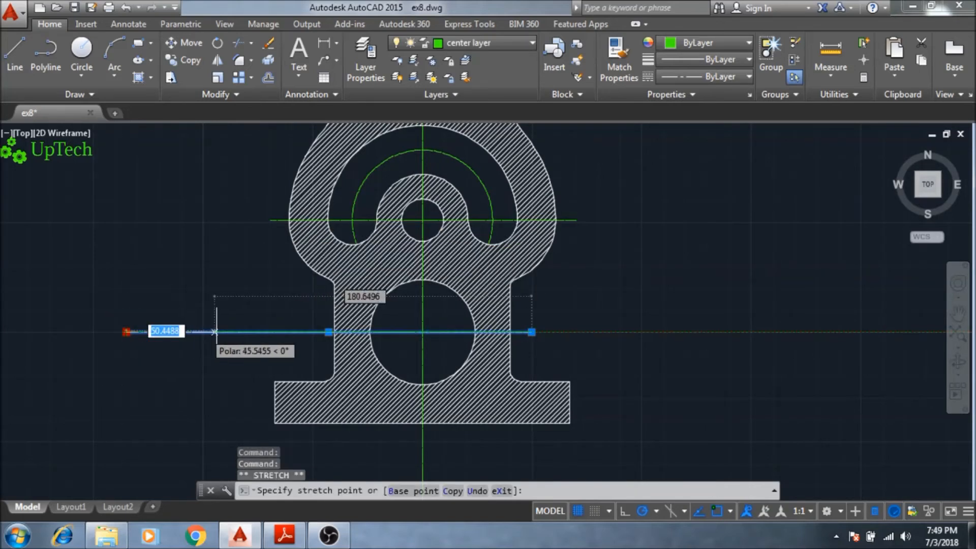
pyautogui.click(311, 332)
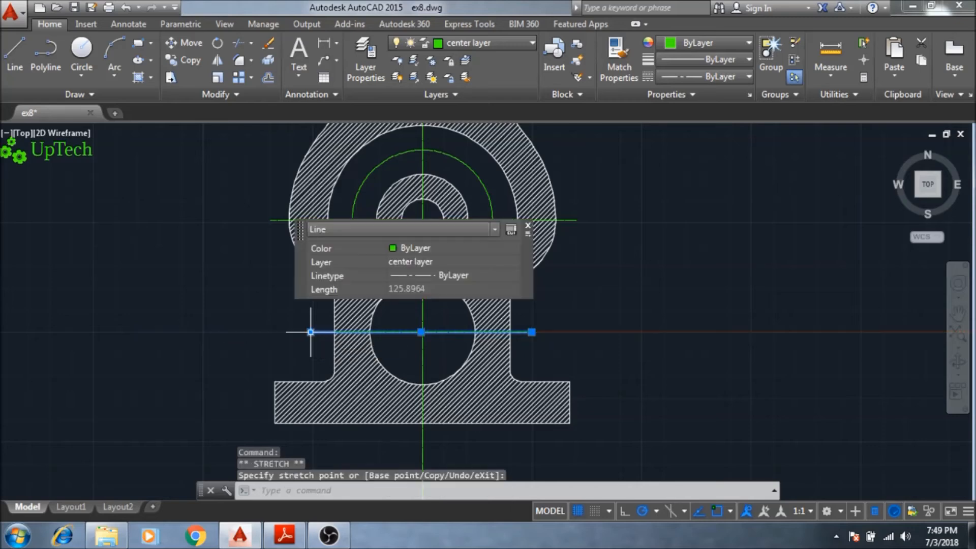
pyautogui.press('Escape')
pyautogui.scroll(-5, 562, 334)
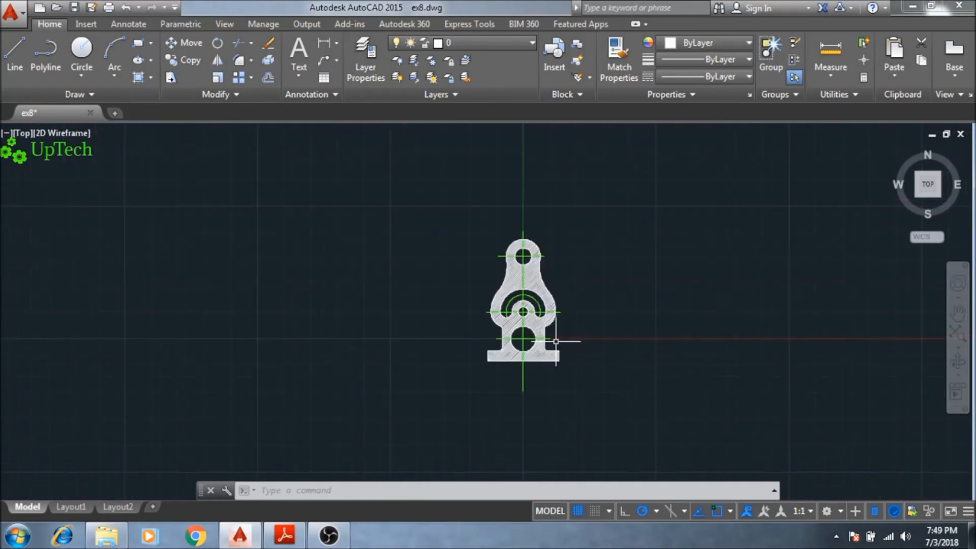
pyautogui.scroll(2, 509, 336)
pyautogui.moveTo(509, 339)
pyautogui.mouseDown(button='middle')
pyautogui.moveTo(513, 364)
pyautogui.moveTo(500, 357)
pyautogui.moveTo(510, 364)
pyautogui.moveTo(673, 355)
pyautogui.moveTo(353, 349)
pyautogui.moveTo(669, 359)
pyautogui.moveTo(525, 359)
pyautogui.mouseUp(button='middle')
pyautogui.scroll(2, 518, 350)
pyautogui.moveTo(463, 357)
pyautogui.mouseDown(button='middle')
pyautogui.moveTo(377, 354)
pyautogui.moveTo(688, 360)
pyautogui.moveTo(374, 360)
pyautogui.moveTo(675, 364)
pyautogui.moveTo(458, 363)
pyautogui.moveTo(594, 362)
pyautogui.mouseUp(button='middle')
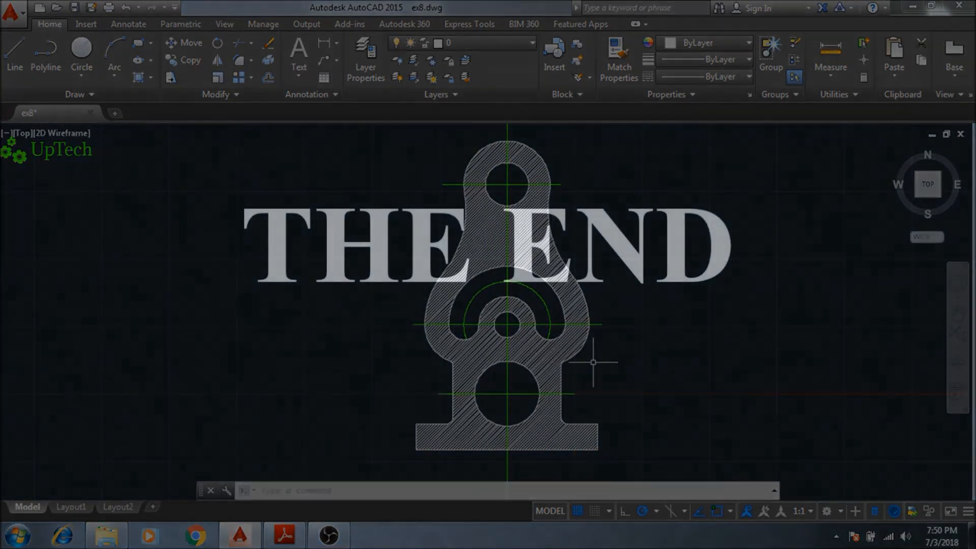